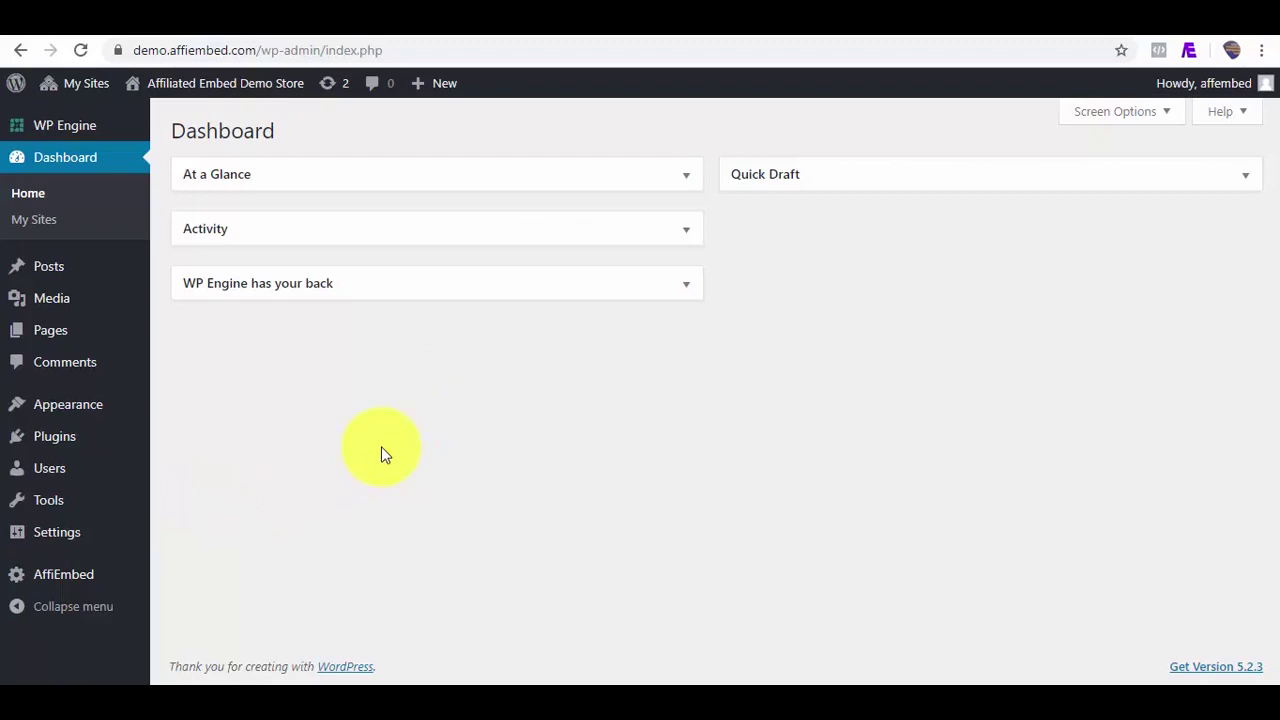
- Look over the eBay and Best Buy store tabs
mouse_move(72, 280)
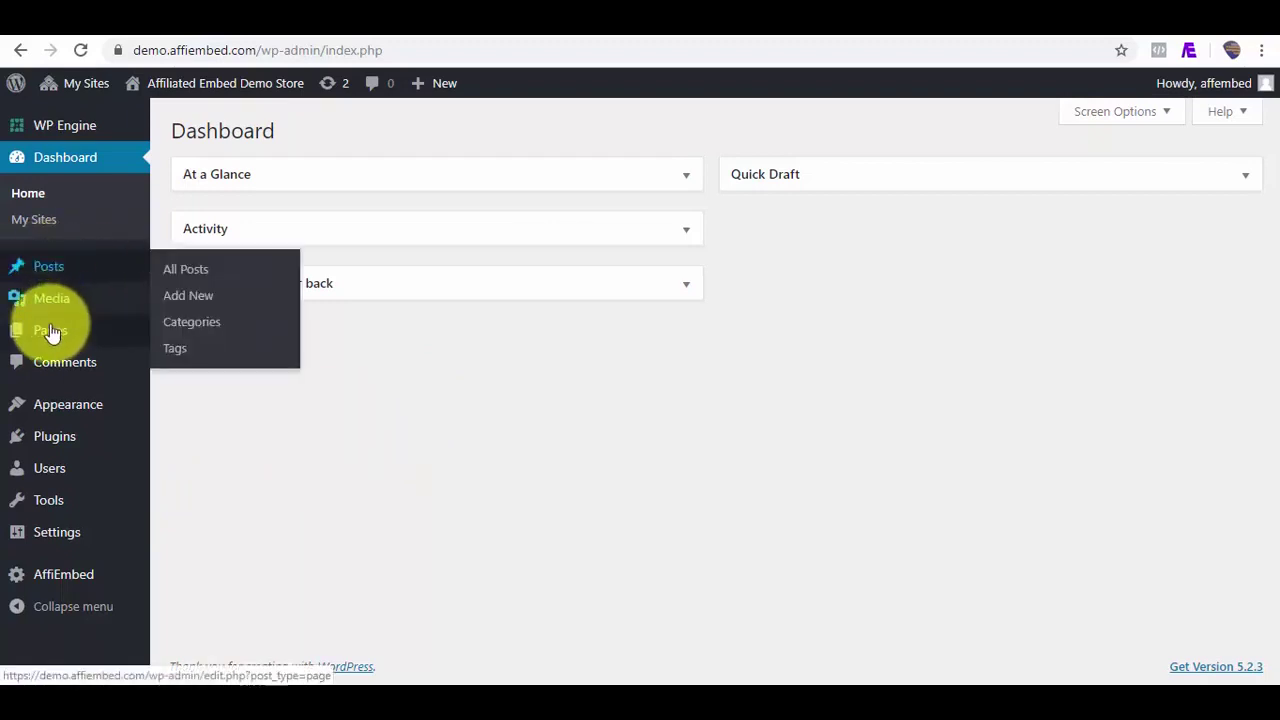
mouse_move(54, 333)
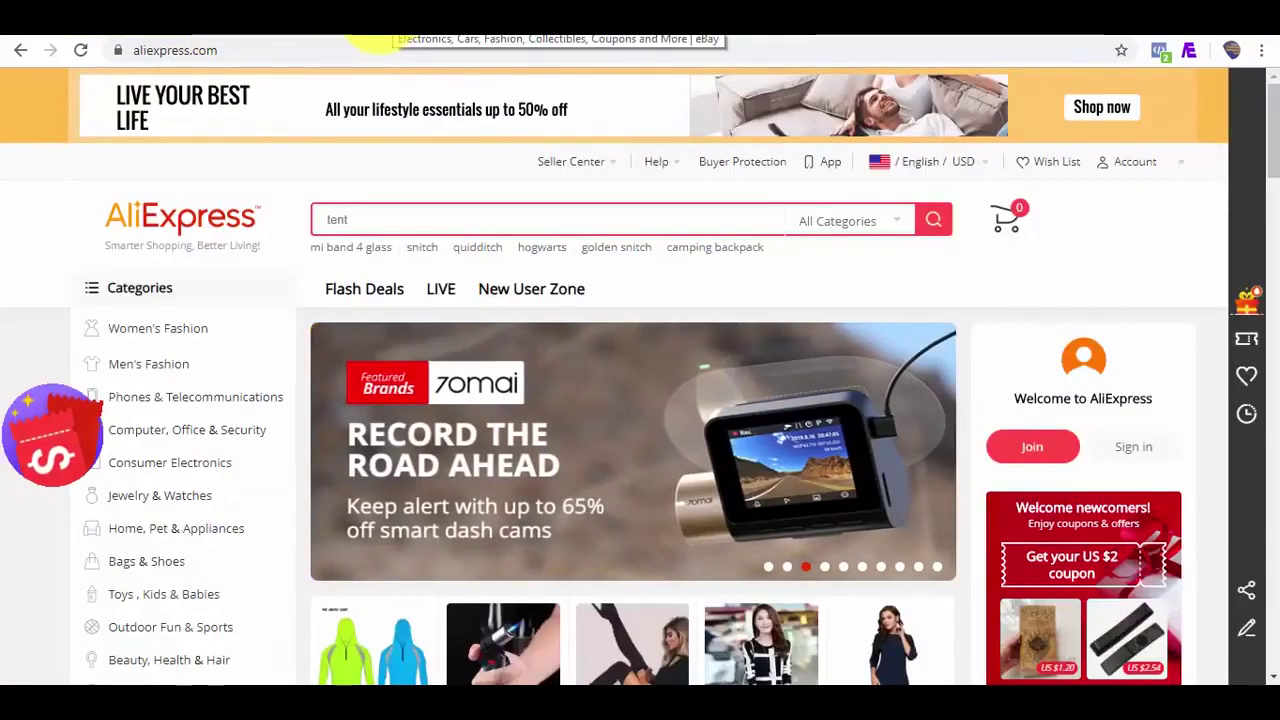
click(388, 36)
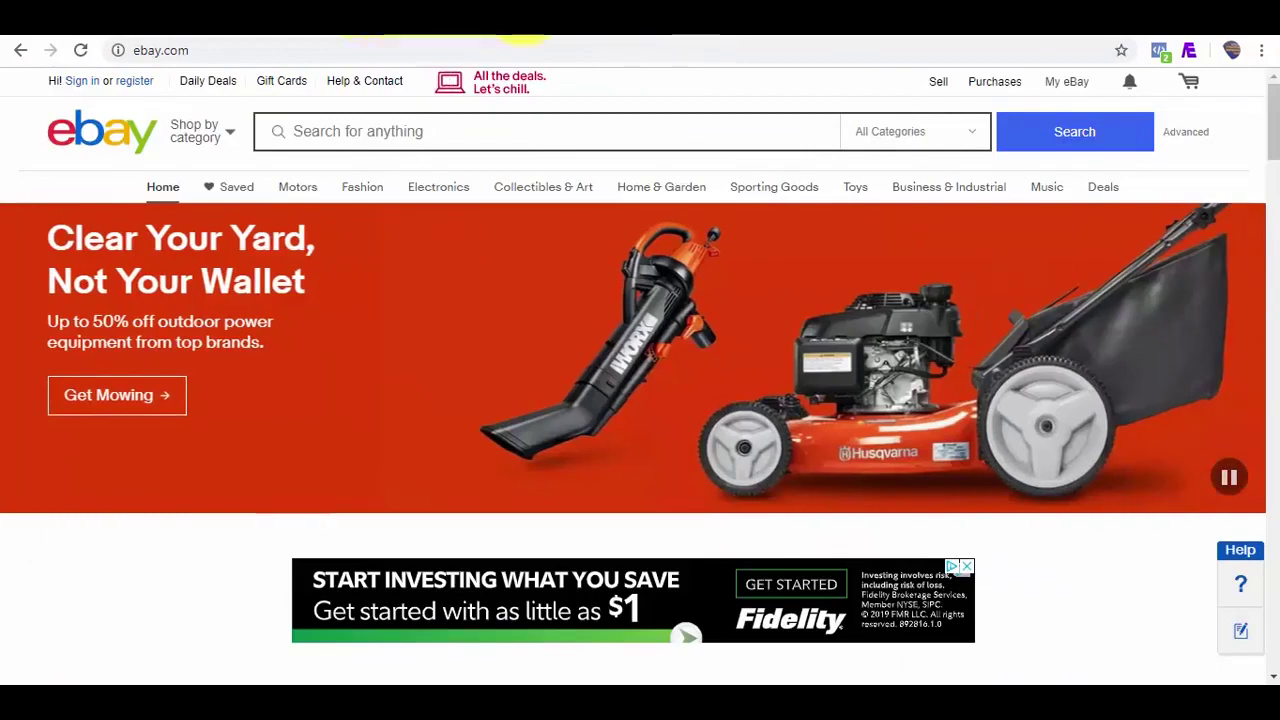
click(528, 37)
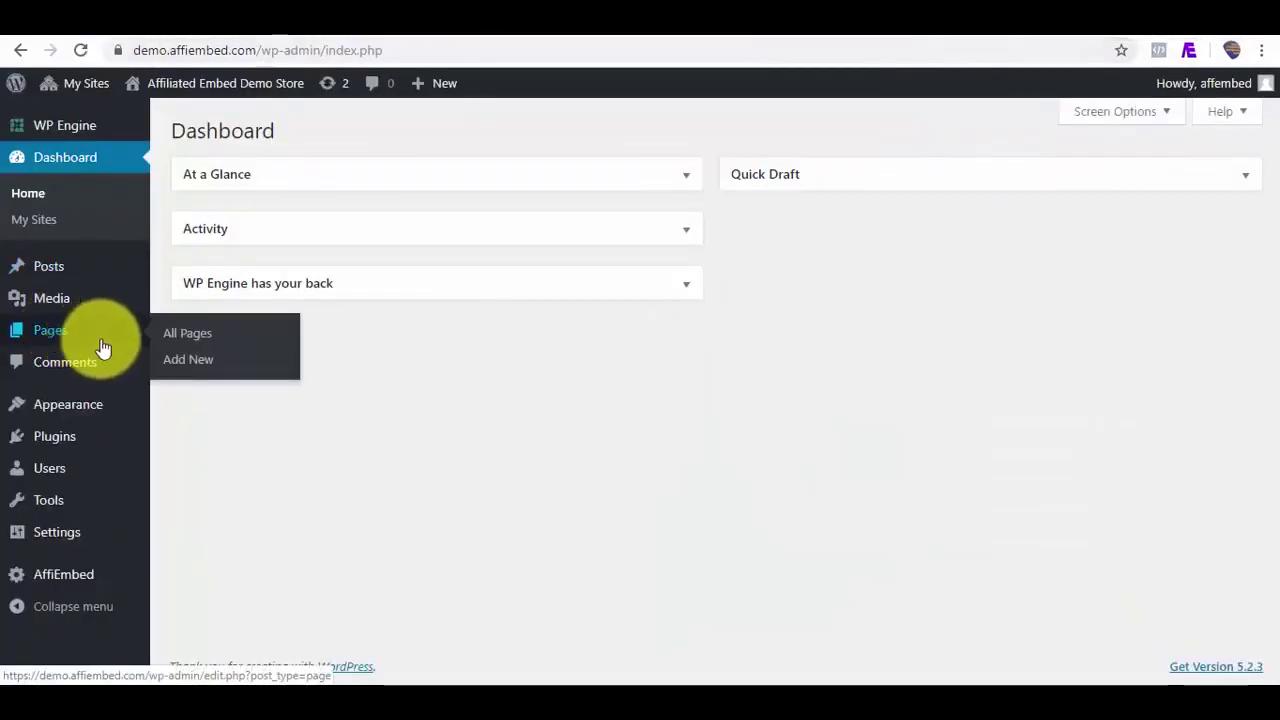
- Start a new WordPress page titled 'AliExpress Product' and bring the AliExpress tab forward
right_click(194, 366)
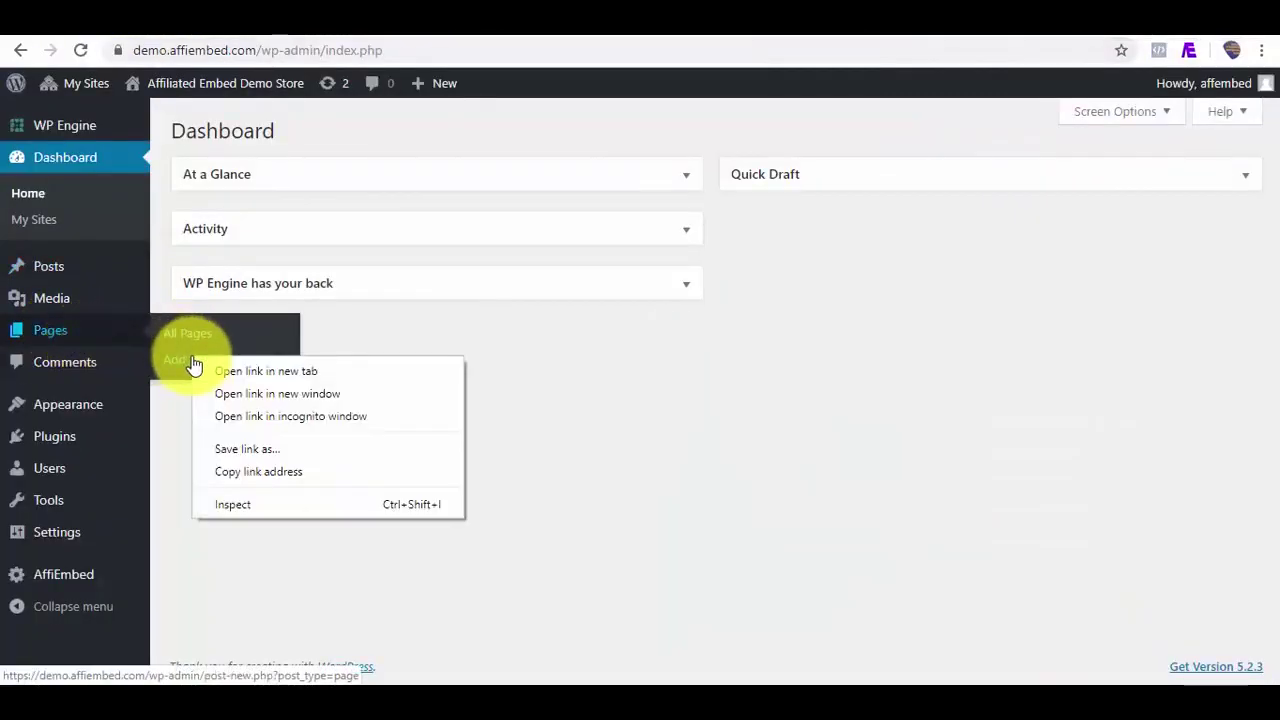
click(174, 361)
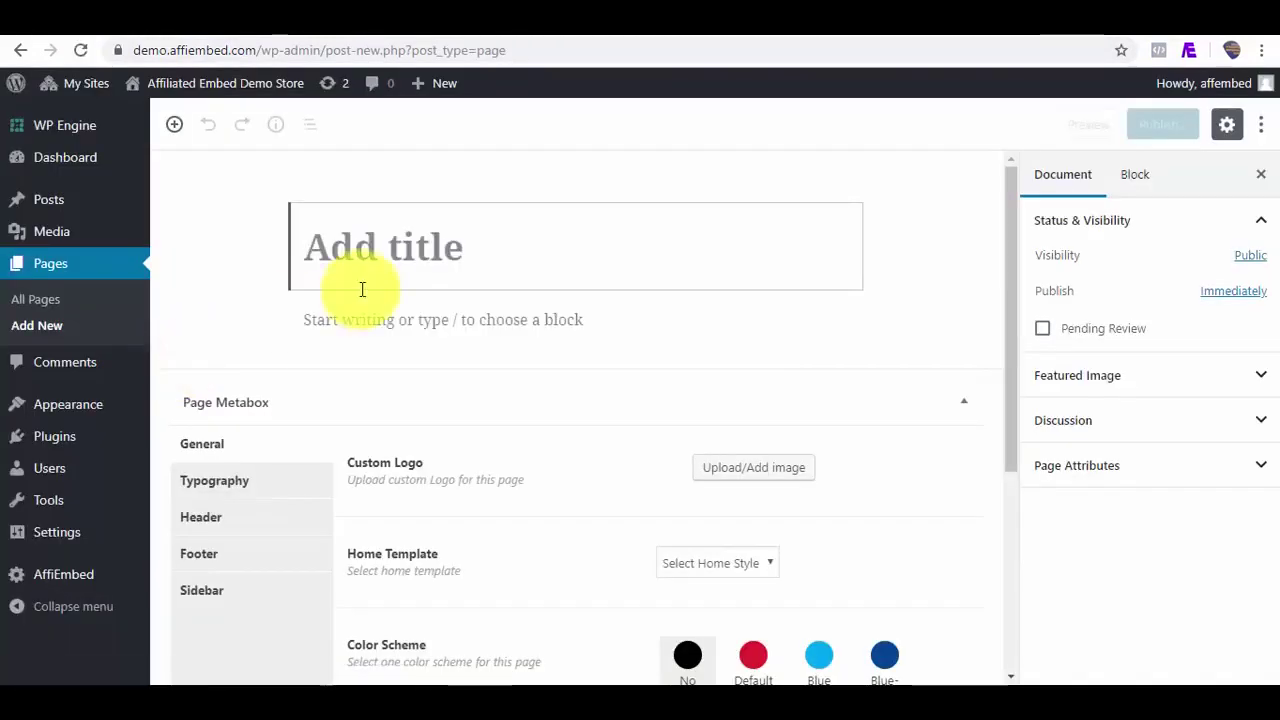
text(Al)
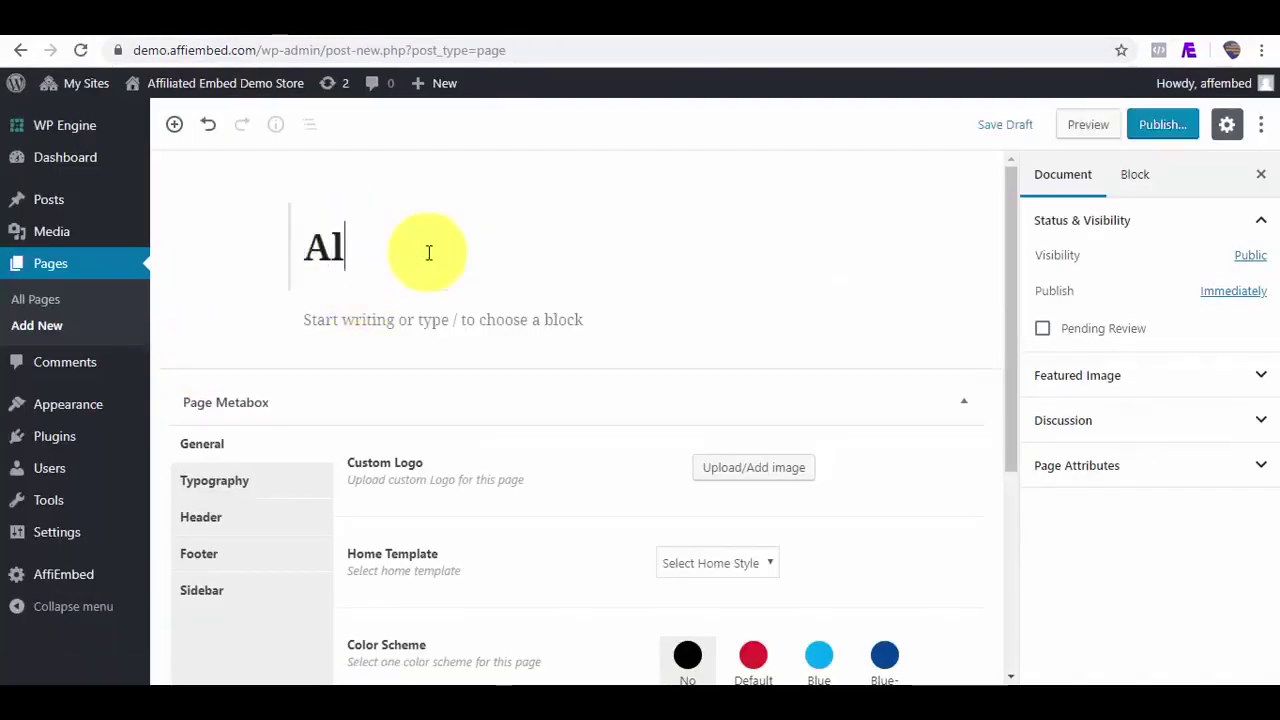
text(iExpress )
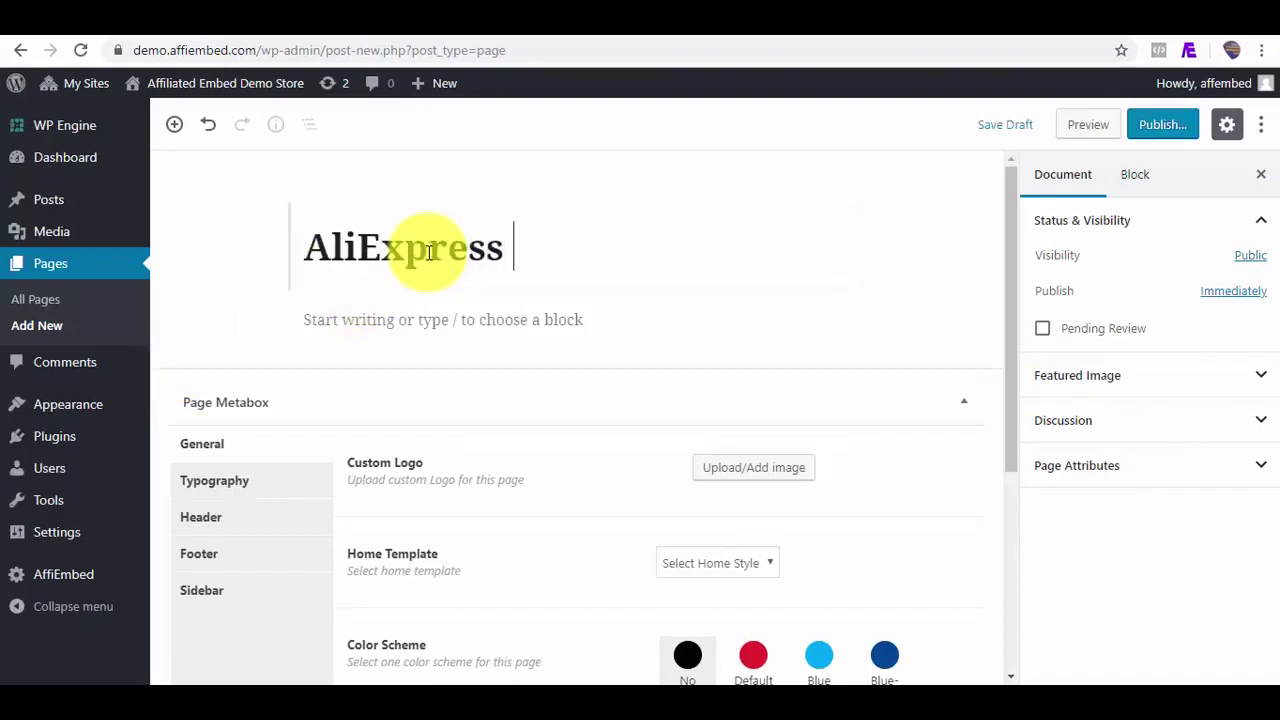
text(Product)
click(240, 25)
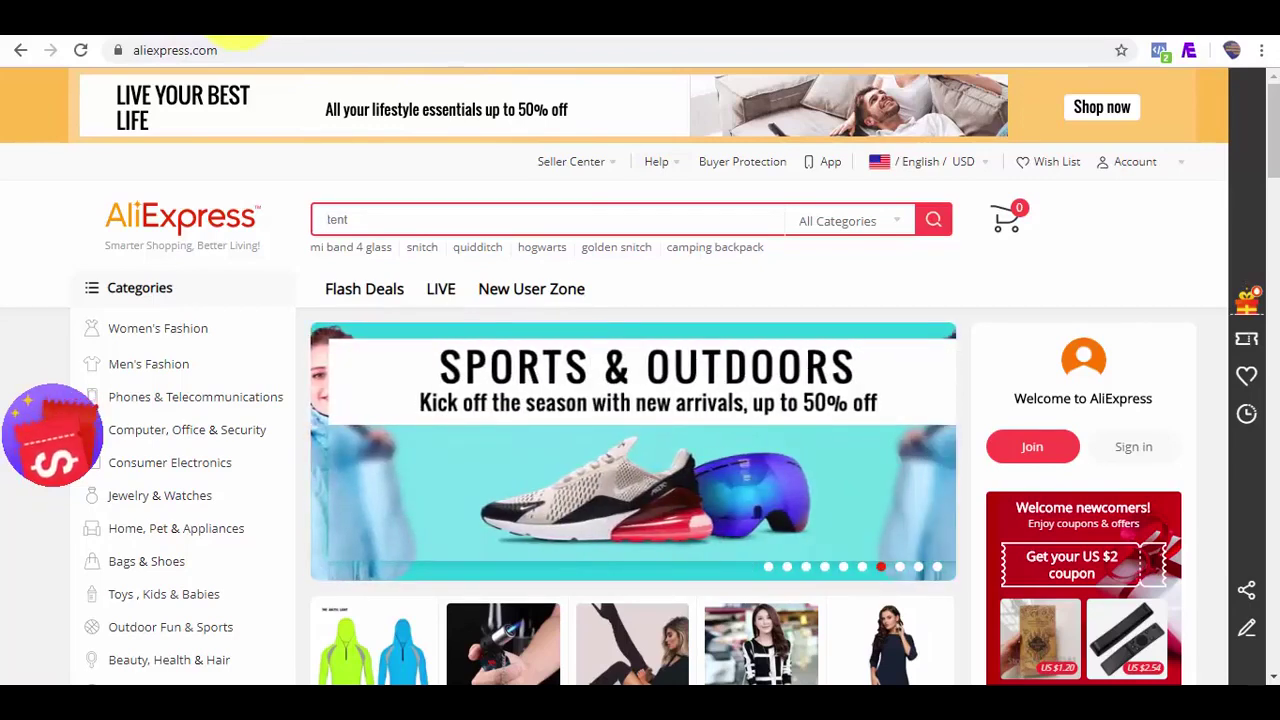
- Open Men's Fashion > T-Shirts in AliExpress categories, briefly checking the AffiEmbed panel
mouse_move(170, 374)
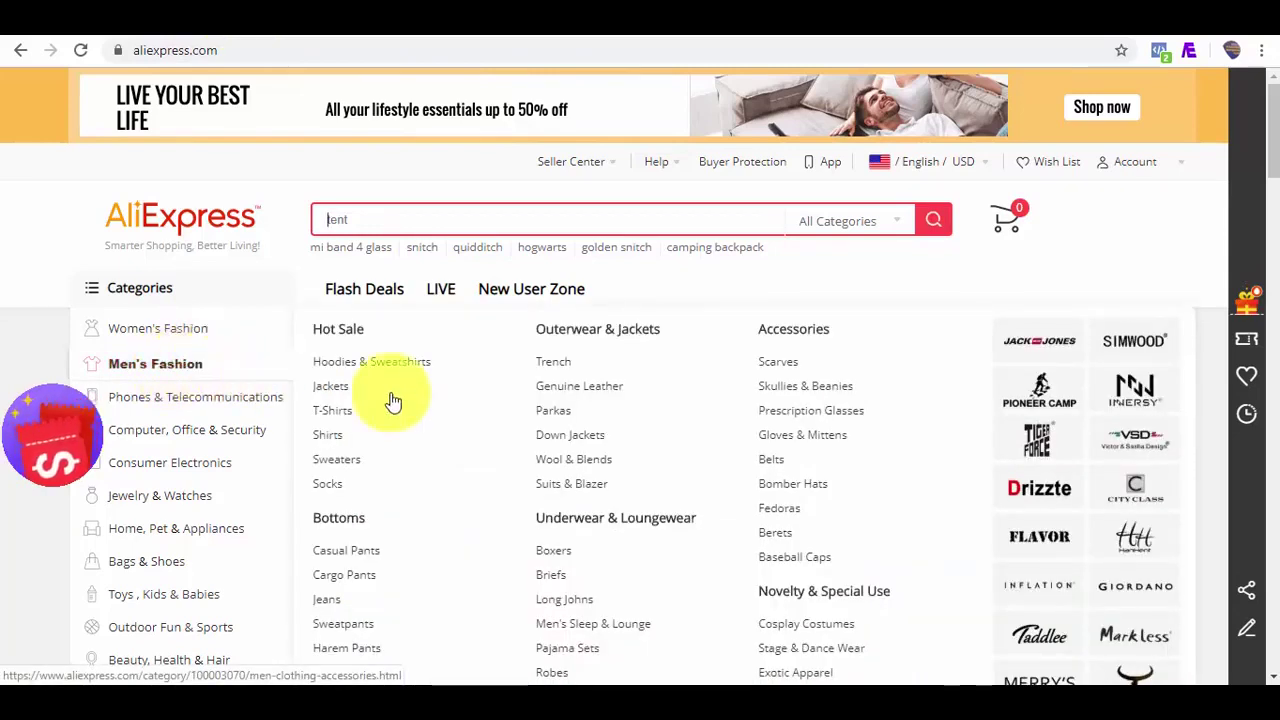
click(340, 418)
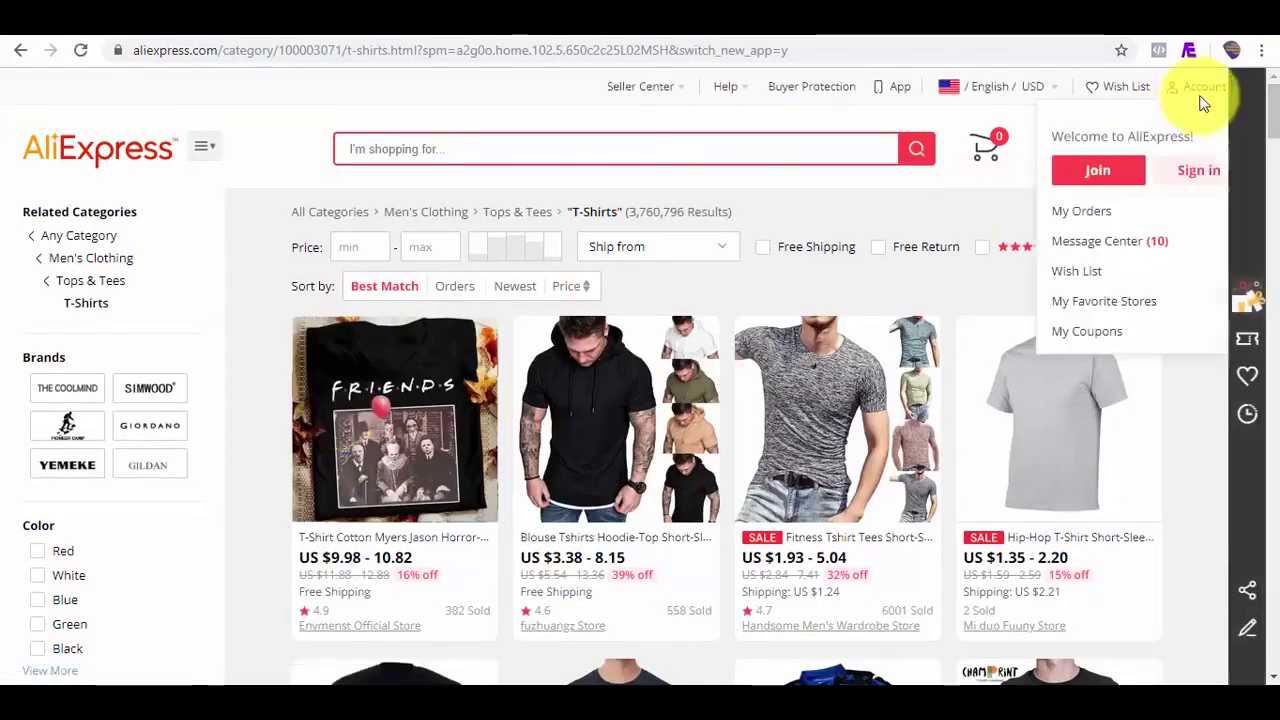
click(1190, 52)
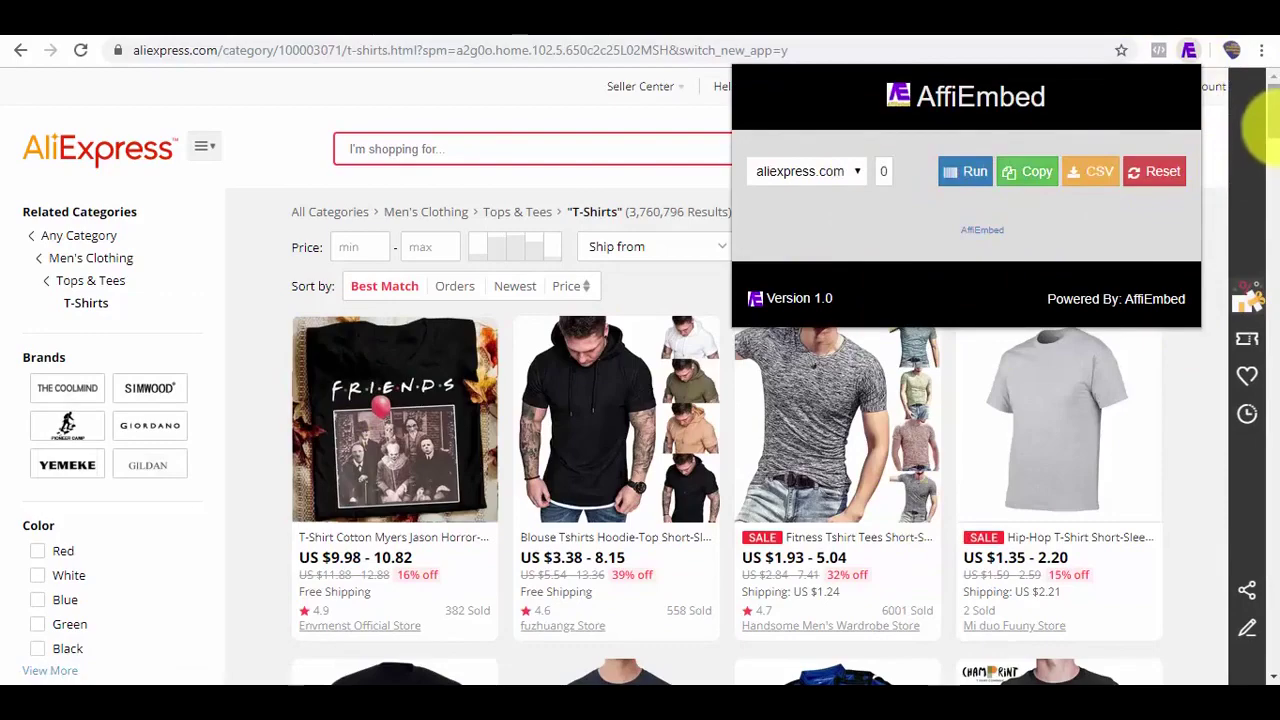
mouse_move(1262, 128)
mouse_down()
mouse_move(1265, 380)
mouse_move(1260, 114)
mouse_up()
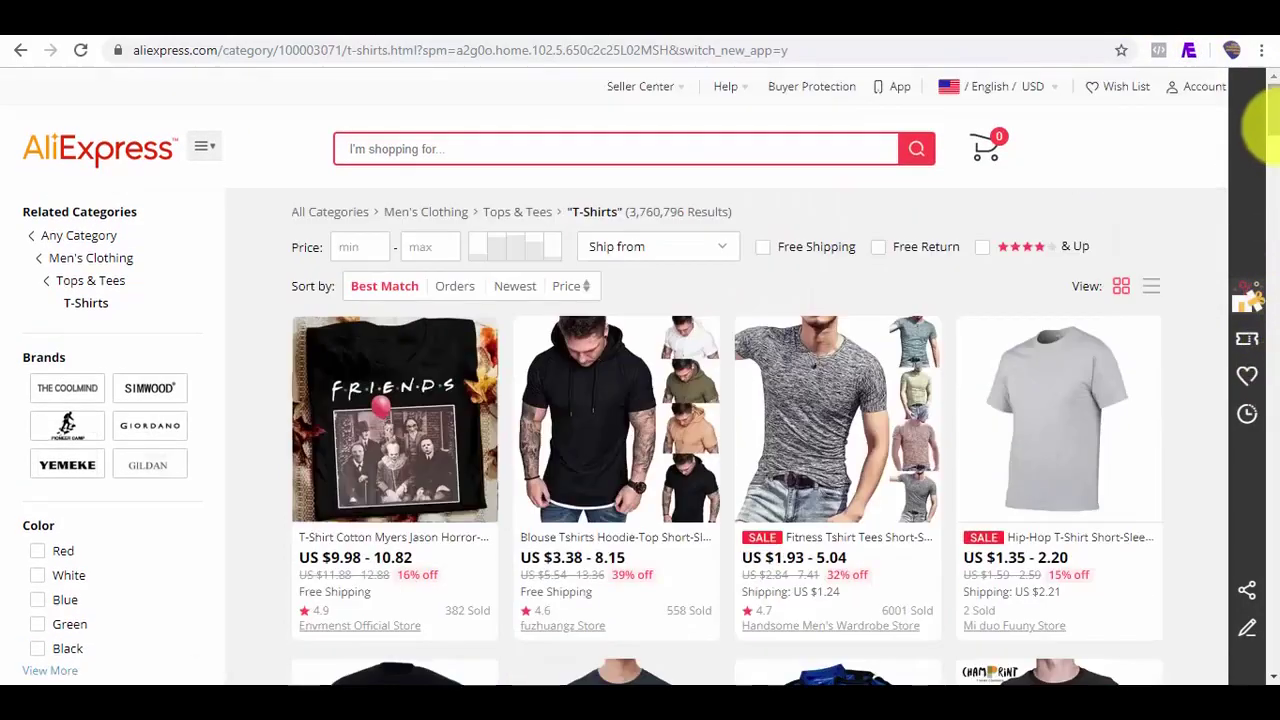
- Run AffiEmbed on aliexpress.com to collect the T-Shirts listing's product IDs
click(1189, 55)
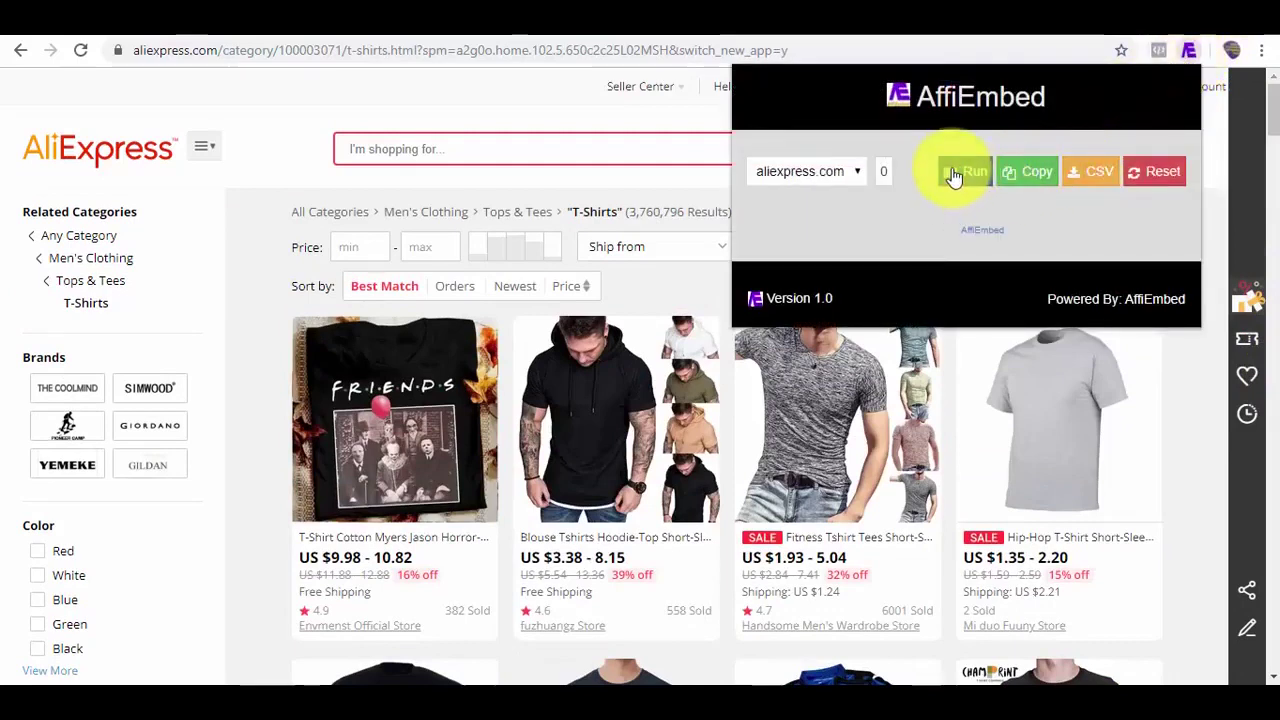
click(858, 175)
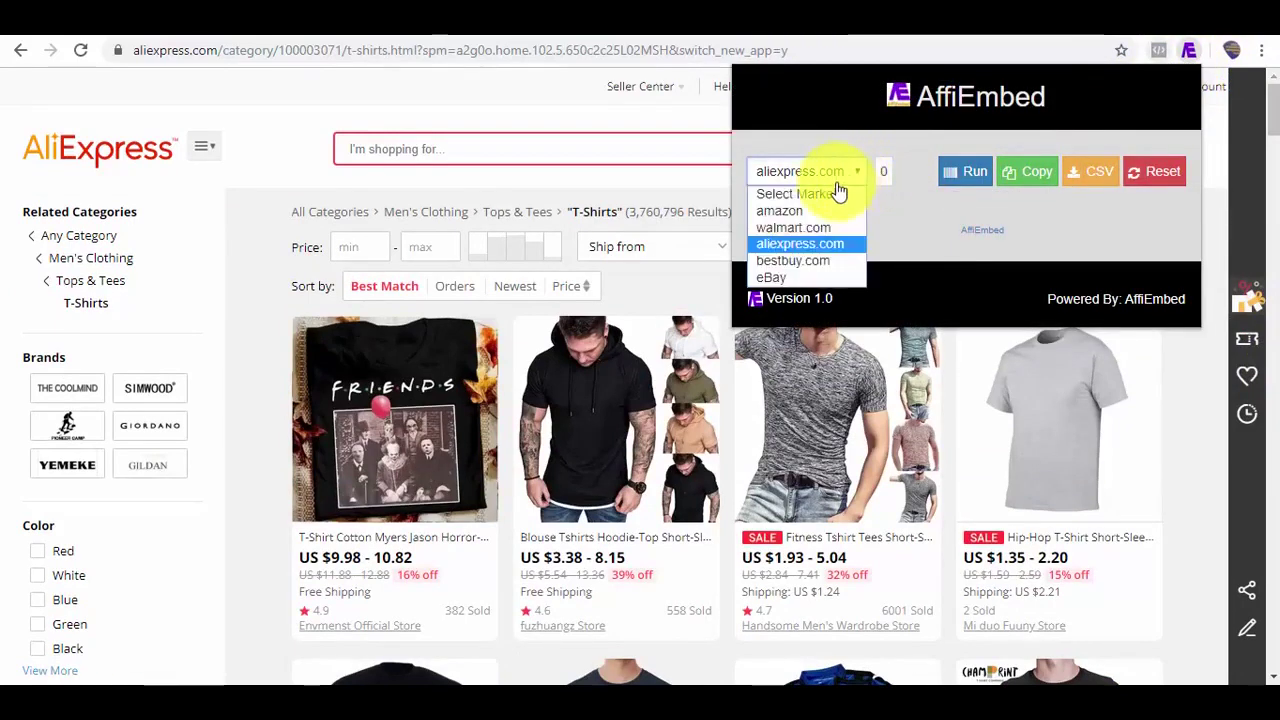
click(950, 175)
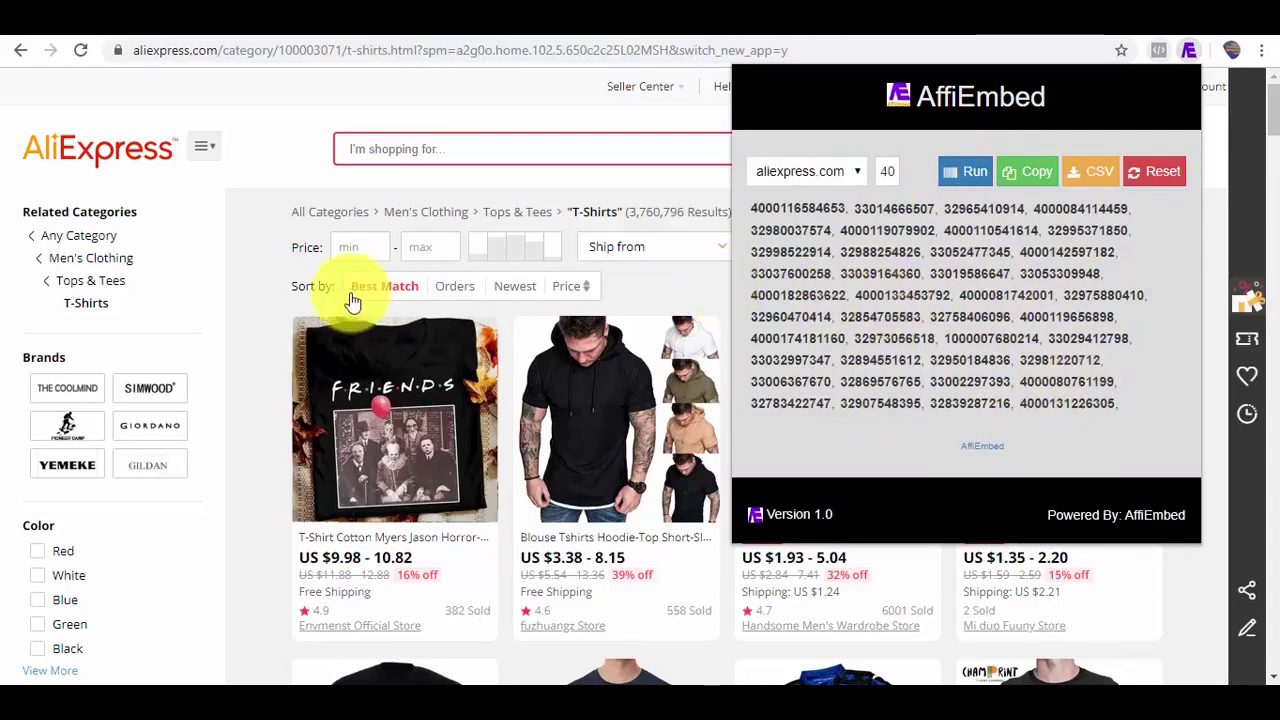
- Open Women's Fashion > Hoodies & Sweatshirts and add its product IDs, reaching 56
mouse_move(208, 160)
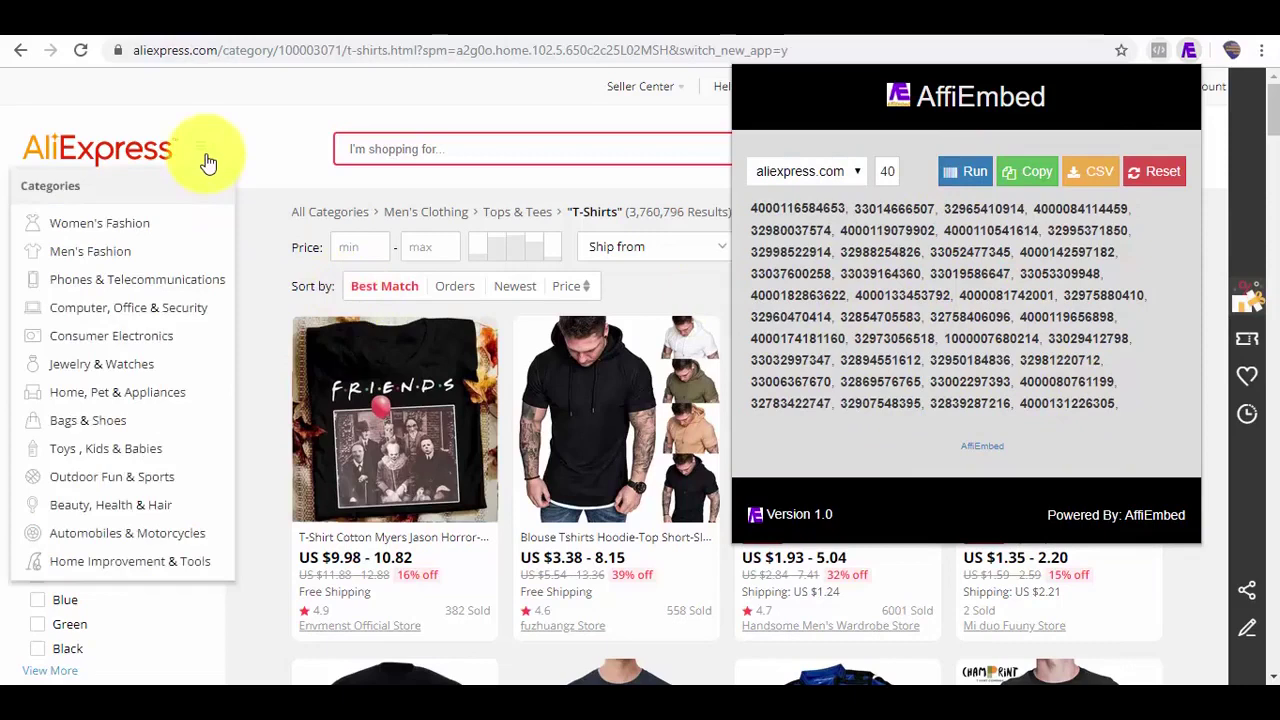
mouse_move(128, 226)
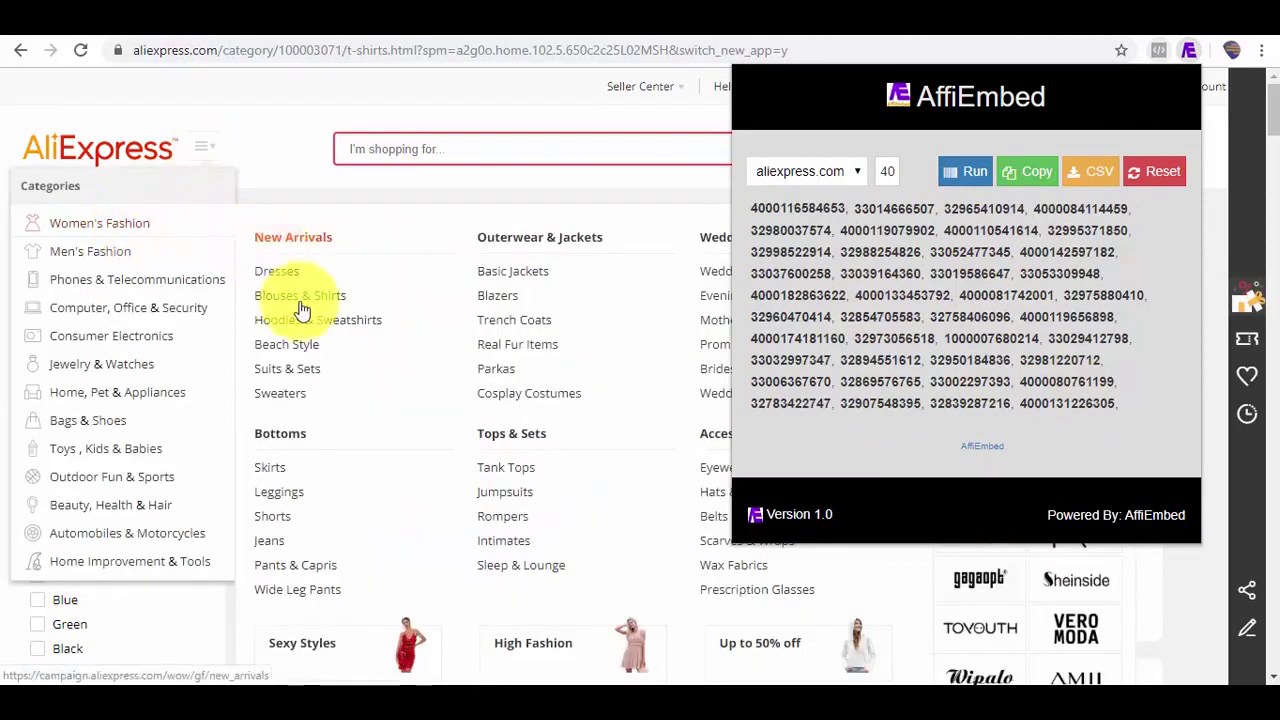
click(334, 324)
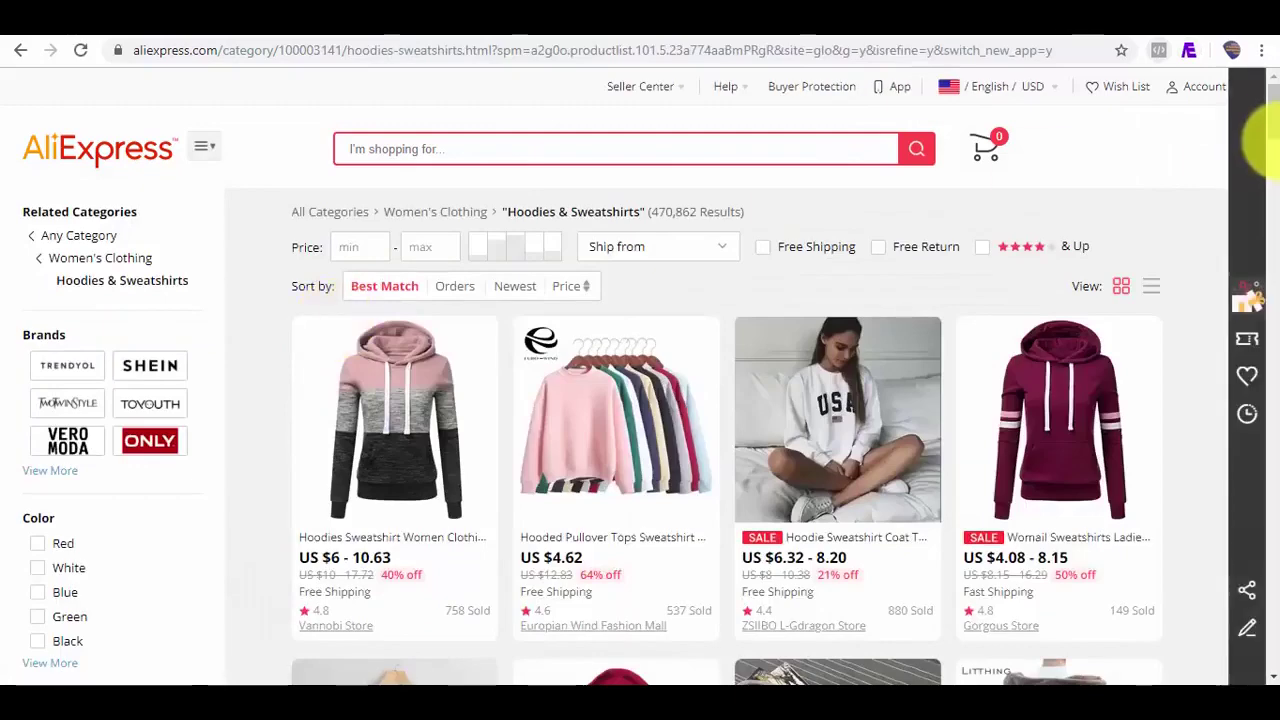
mouse_move(1262, 142)
mouse_down()
mouse_move(1257, 206)
mouse_move(1257, 126)
mouse_up()
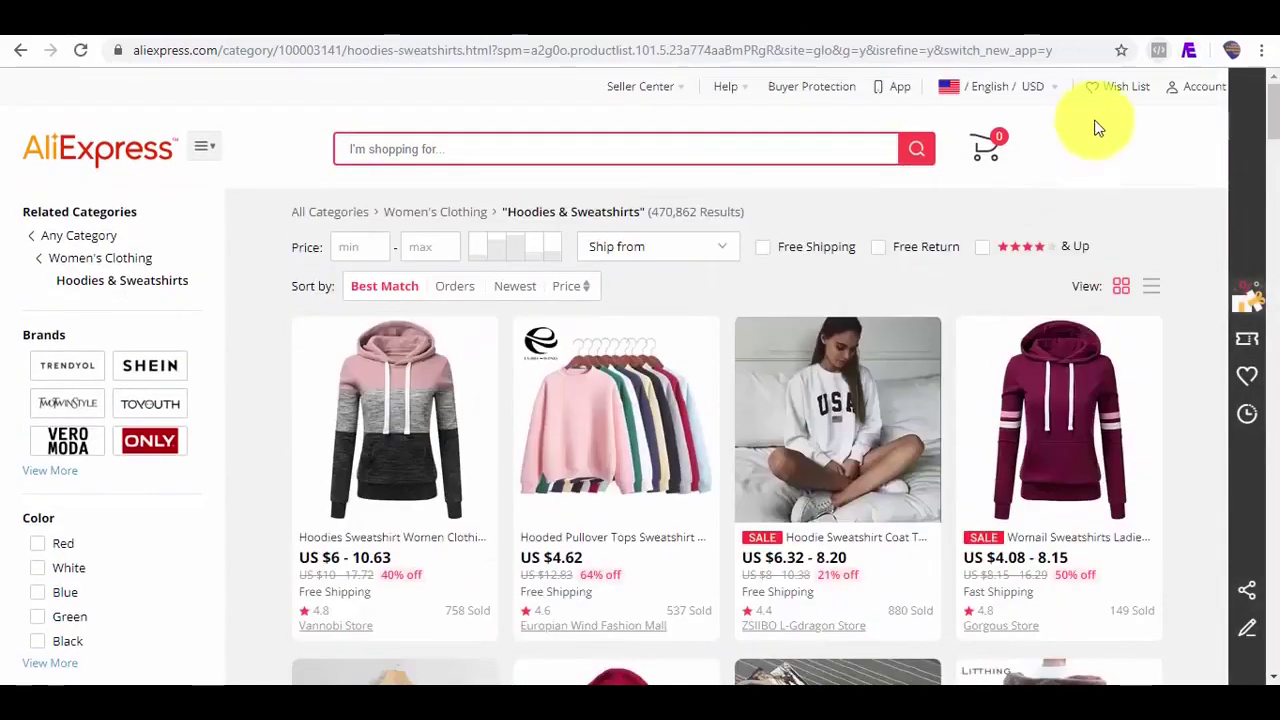
click(1189, 50)
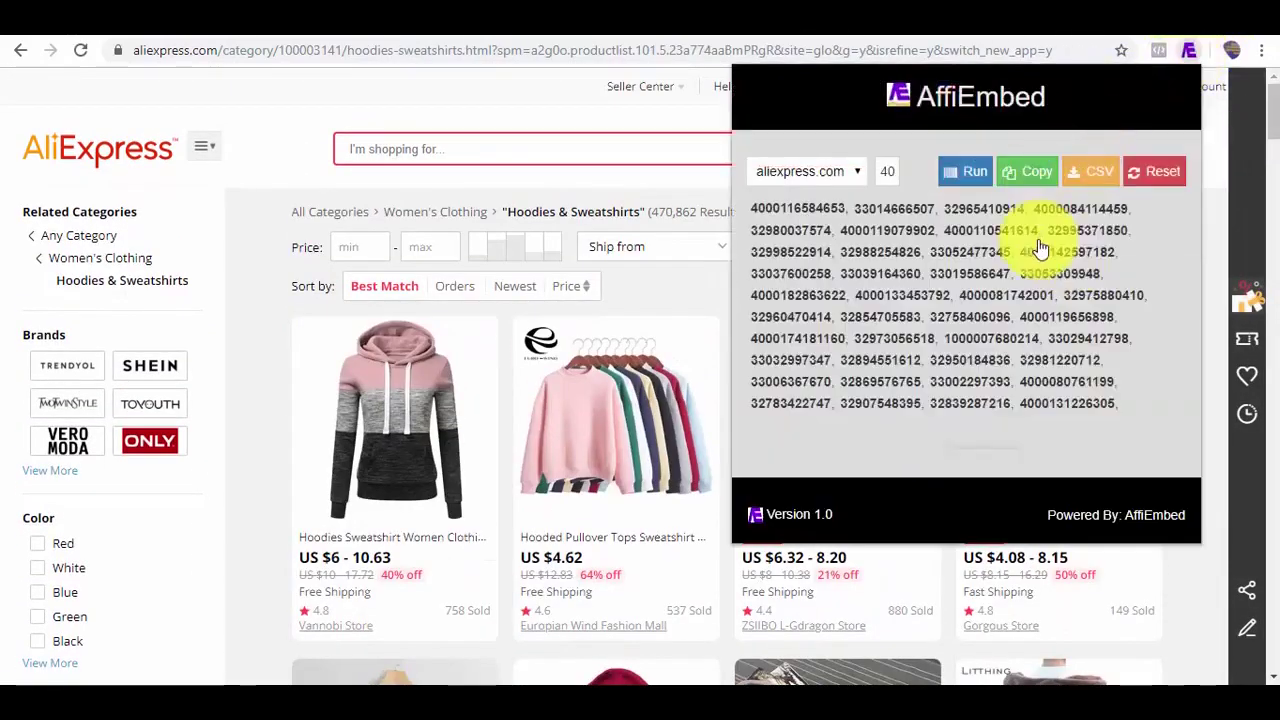
click(968, 176)
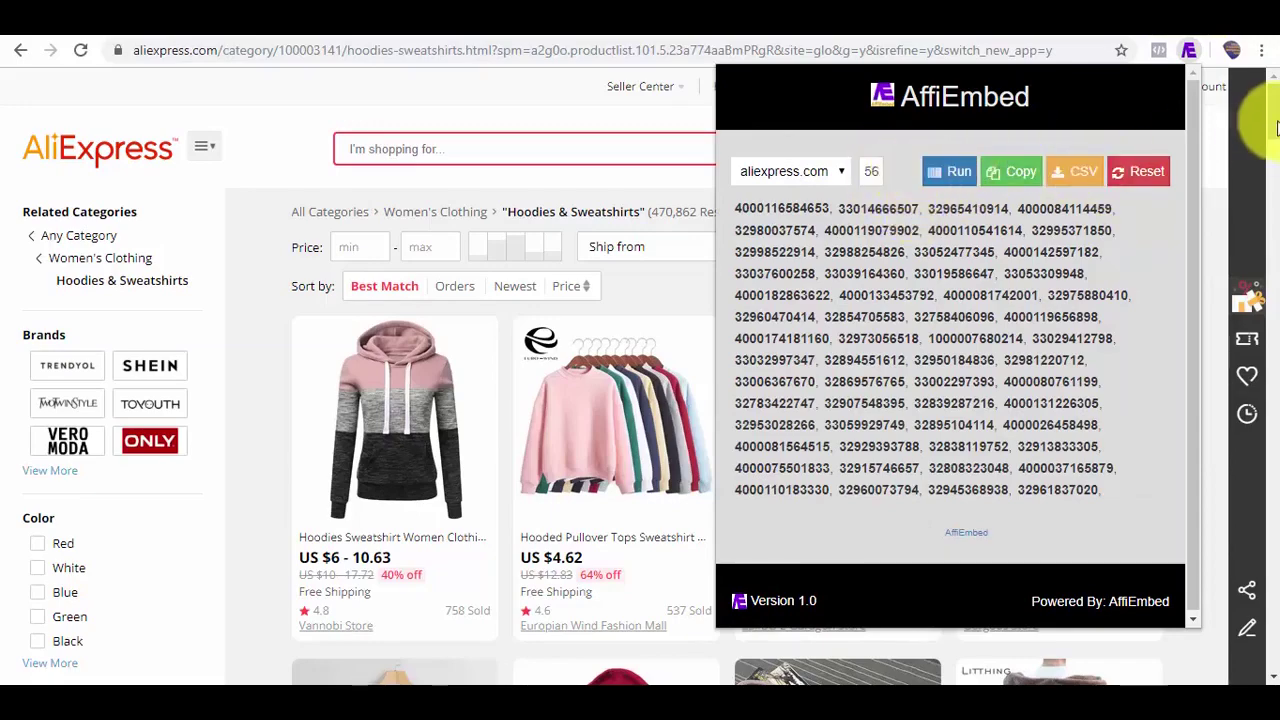
drag(1266, 122, 1266, 500)
- Grow the AffiEmbed ID list to 92, reset it to 0, and return to the WordPress page
click(1189, 50)
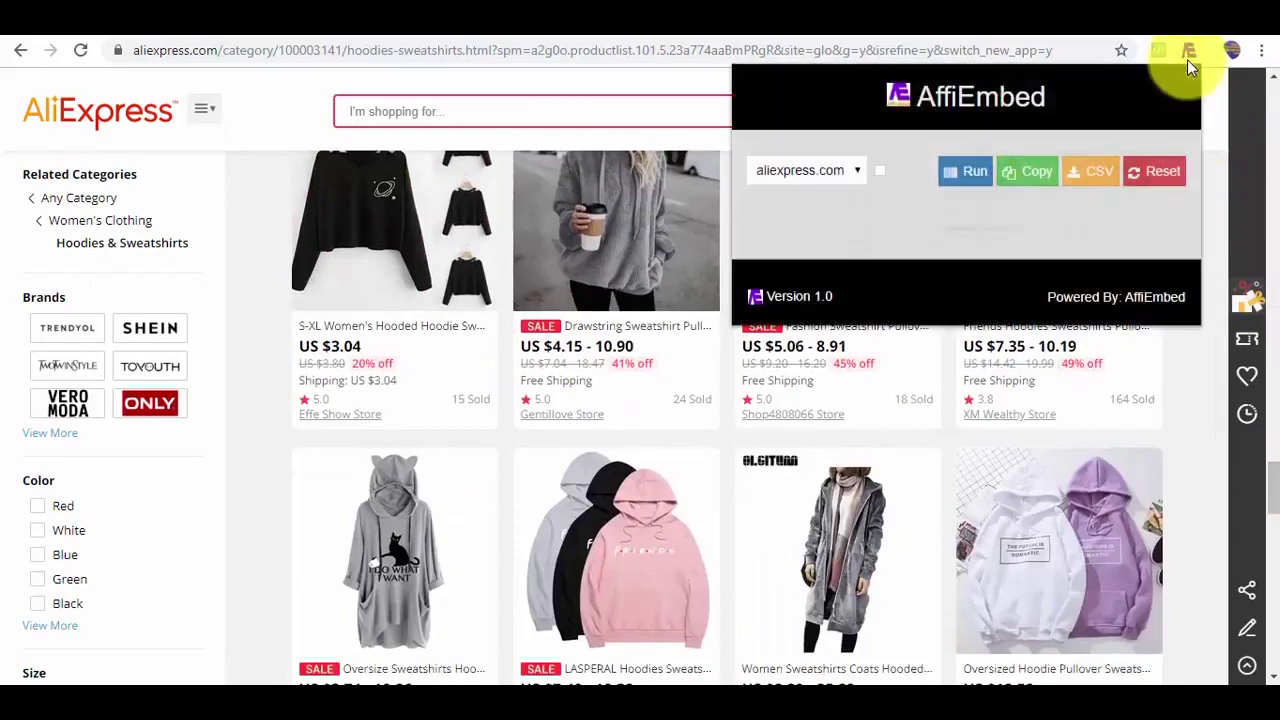
click(960, 178)
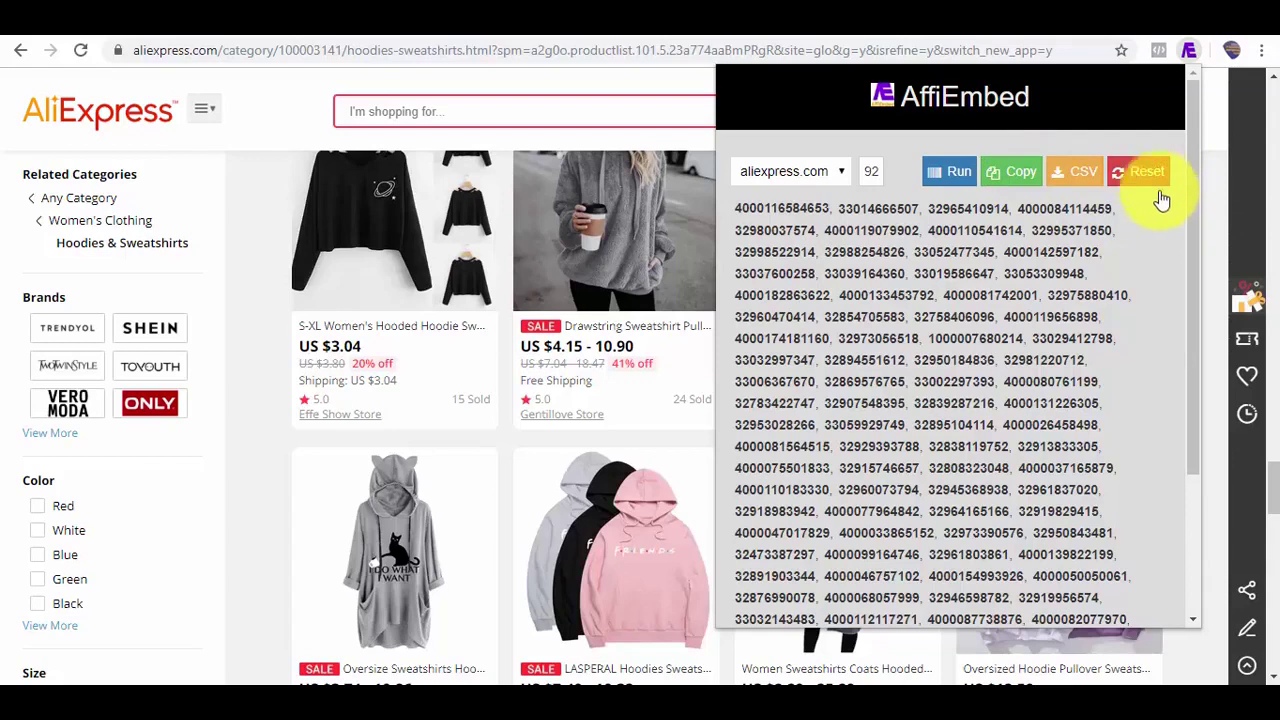
click(1150, 176)
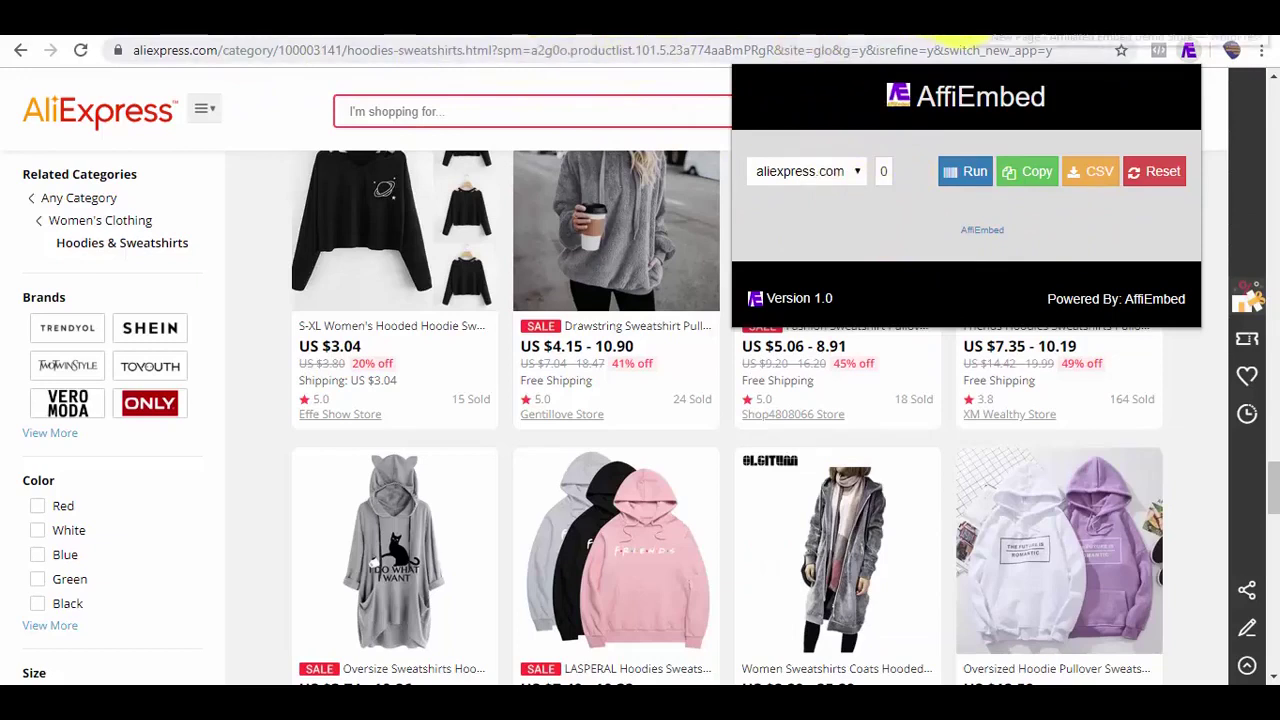
click(945, 25)
- Insert an Aliexpress AffiEmbed block into the empty body under the 'AliExpress Products' title
click(402, 332)
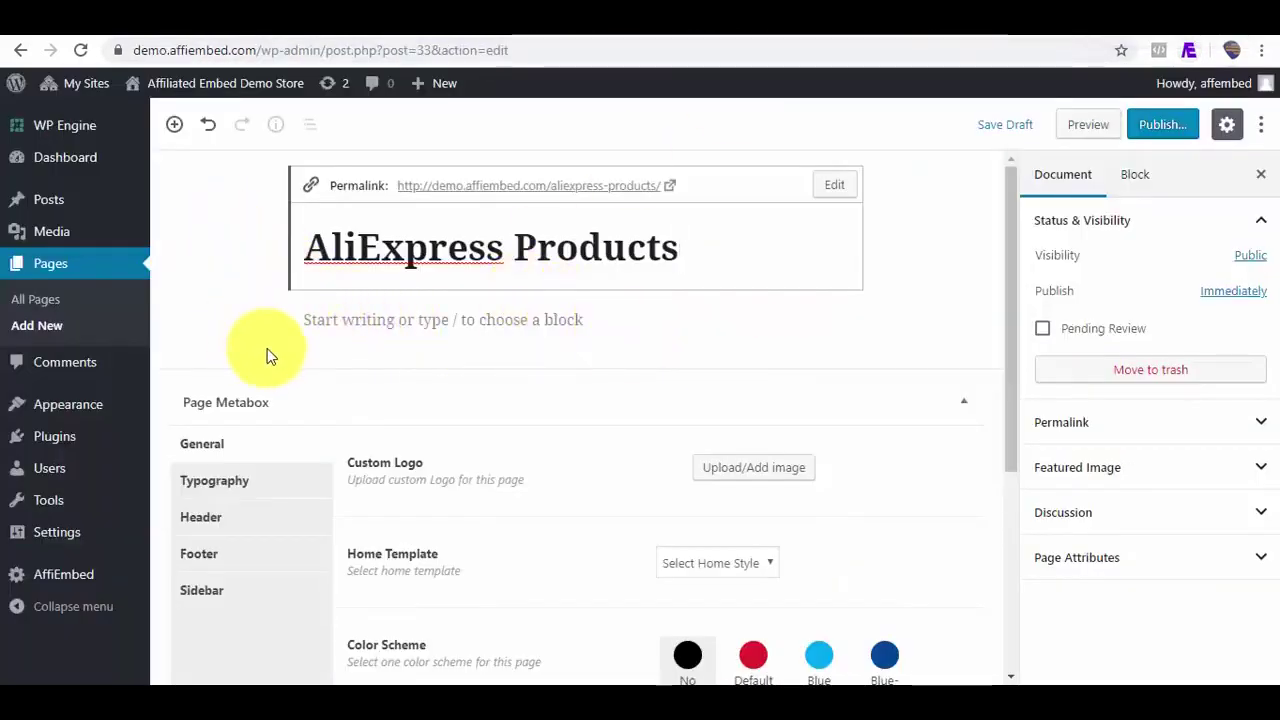
mouse_move(252, 318)
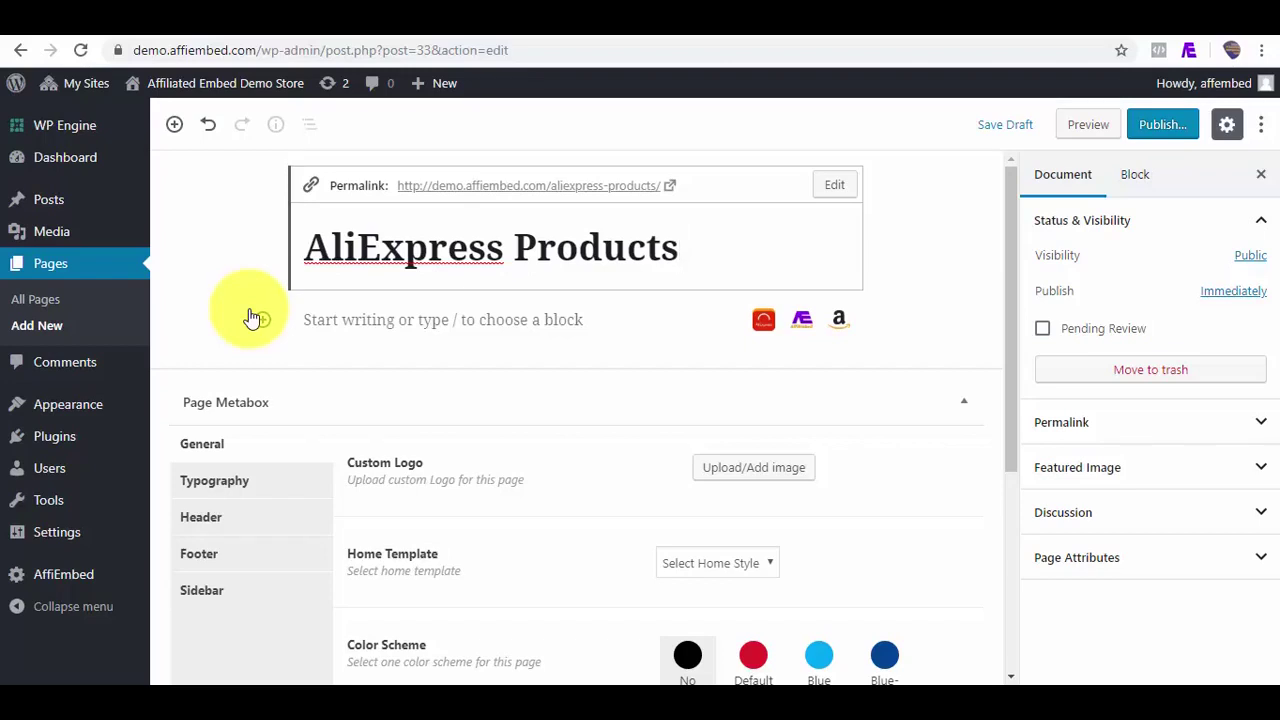
click(262, 320)
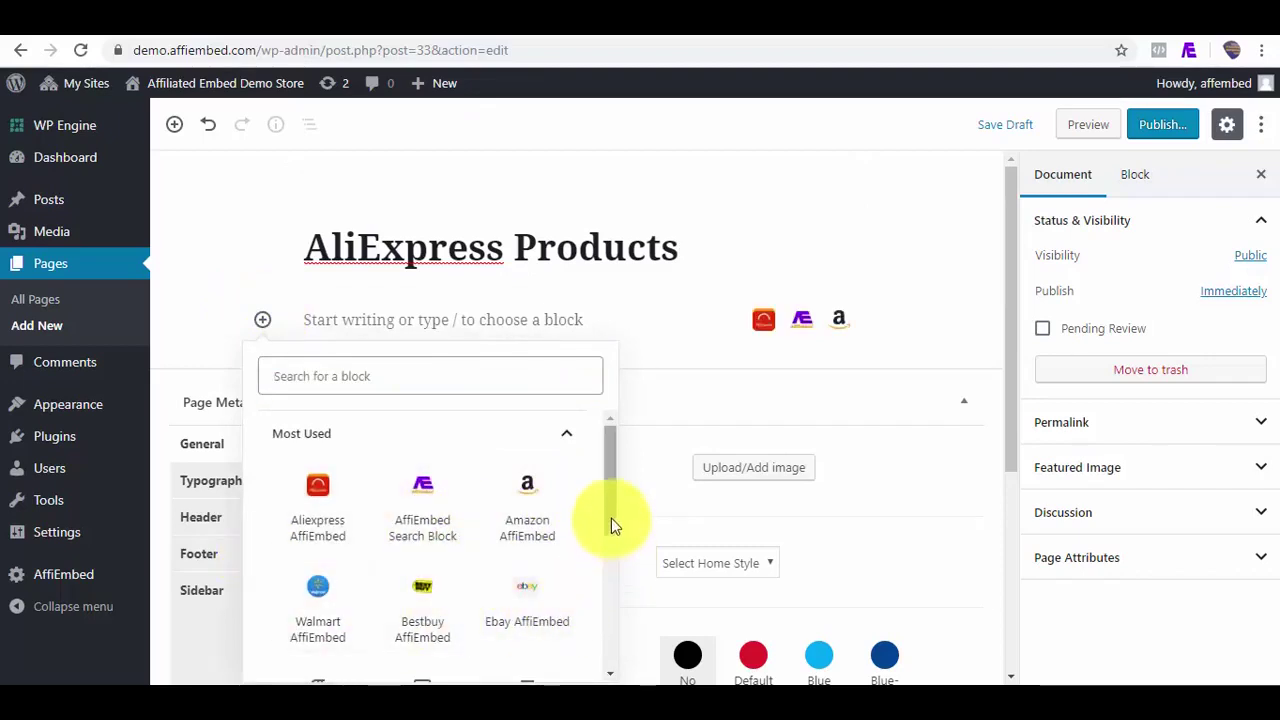
mouse_move(611, 518)
mouse_down()
mouse_move(611, 540)
mouse_move(611, 524)
mouse_up()
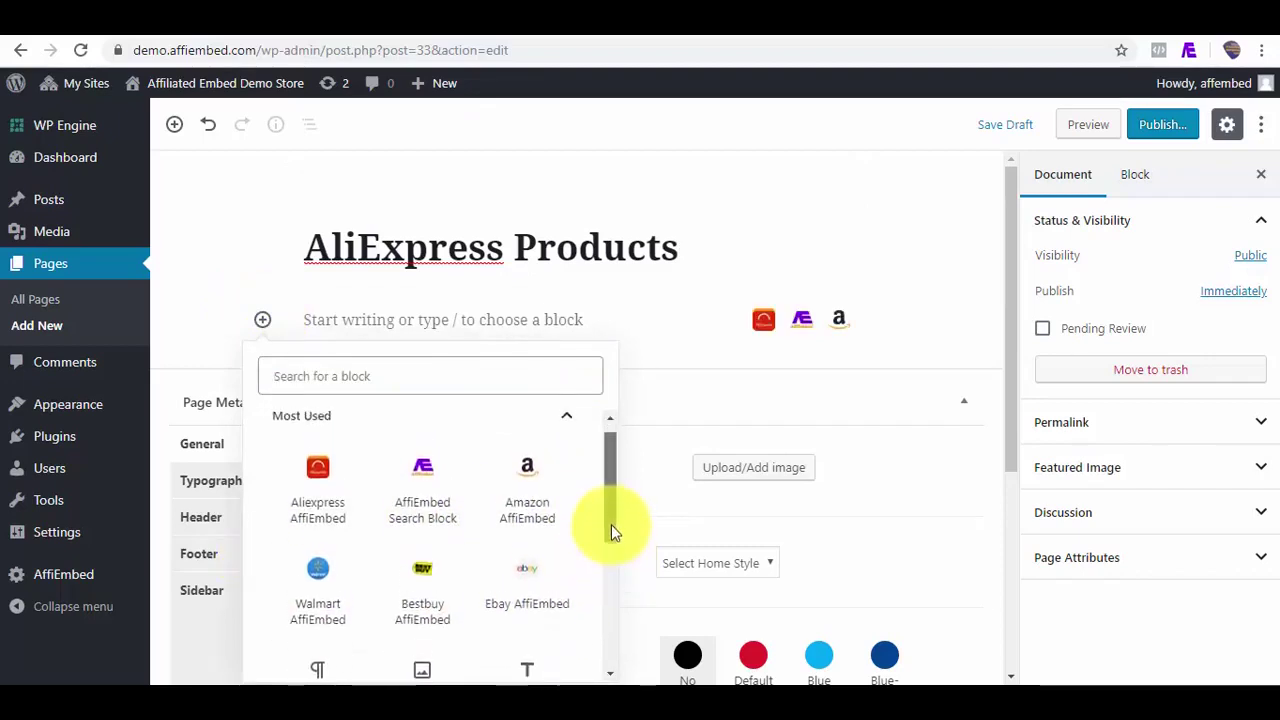
click(315, 520)
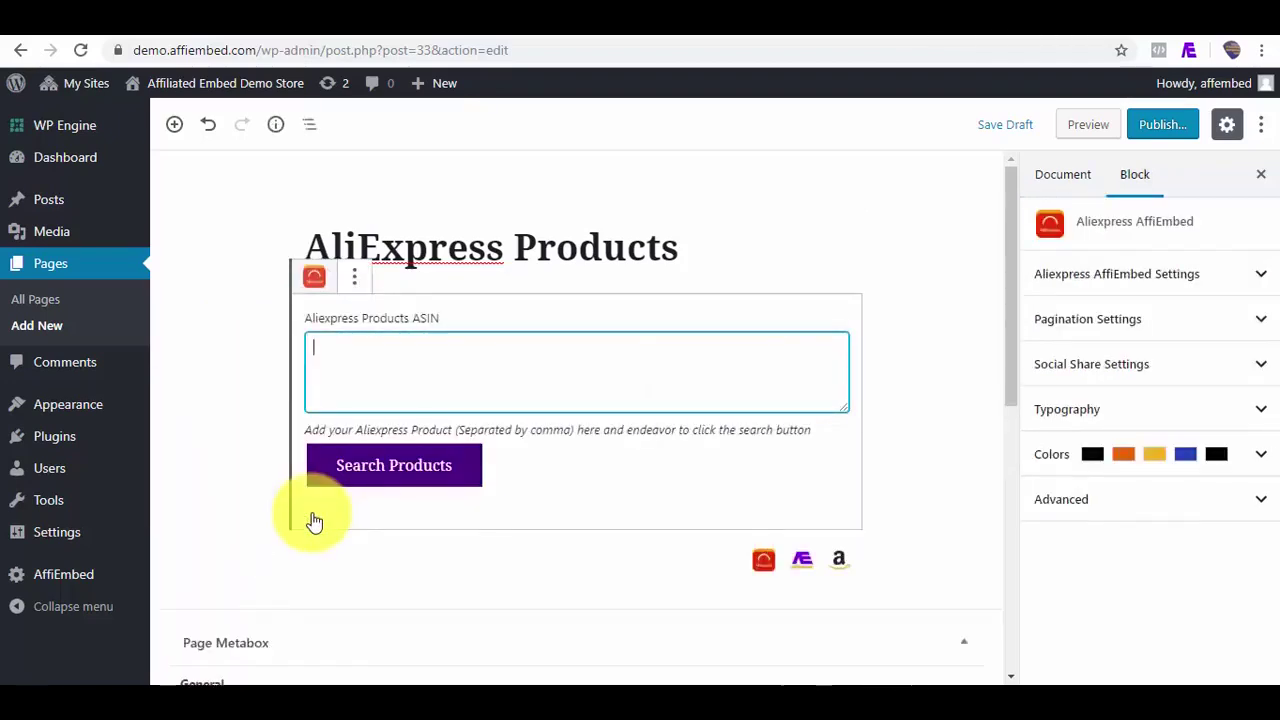
- Paste the comma-separated AliExpress product IDs into the ASIN field and load the T-shirt product grid
right_click(336, 357)
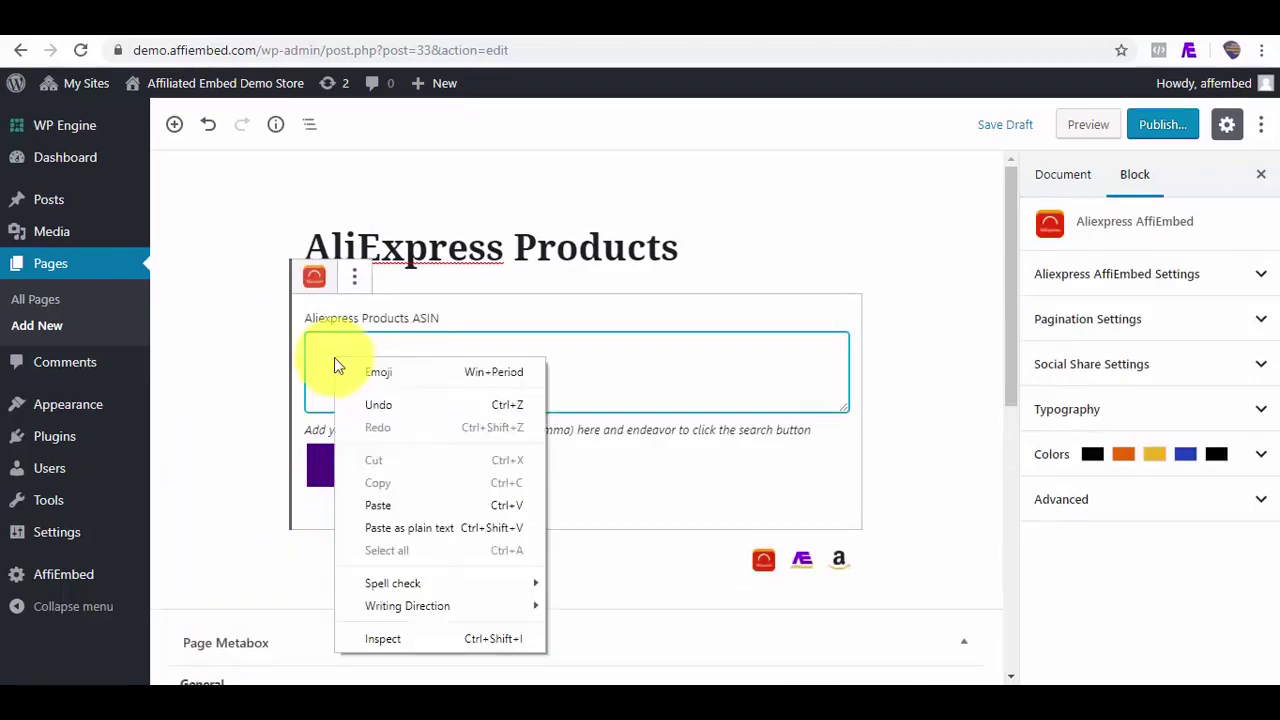
click(380, 507)
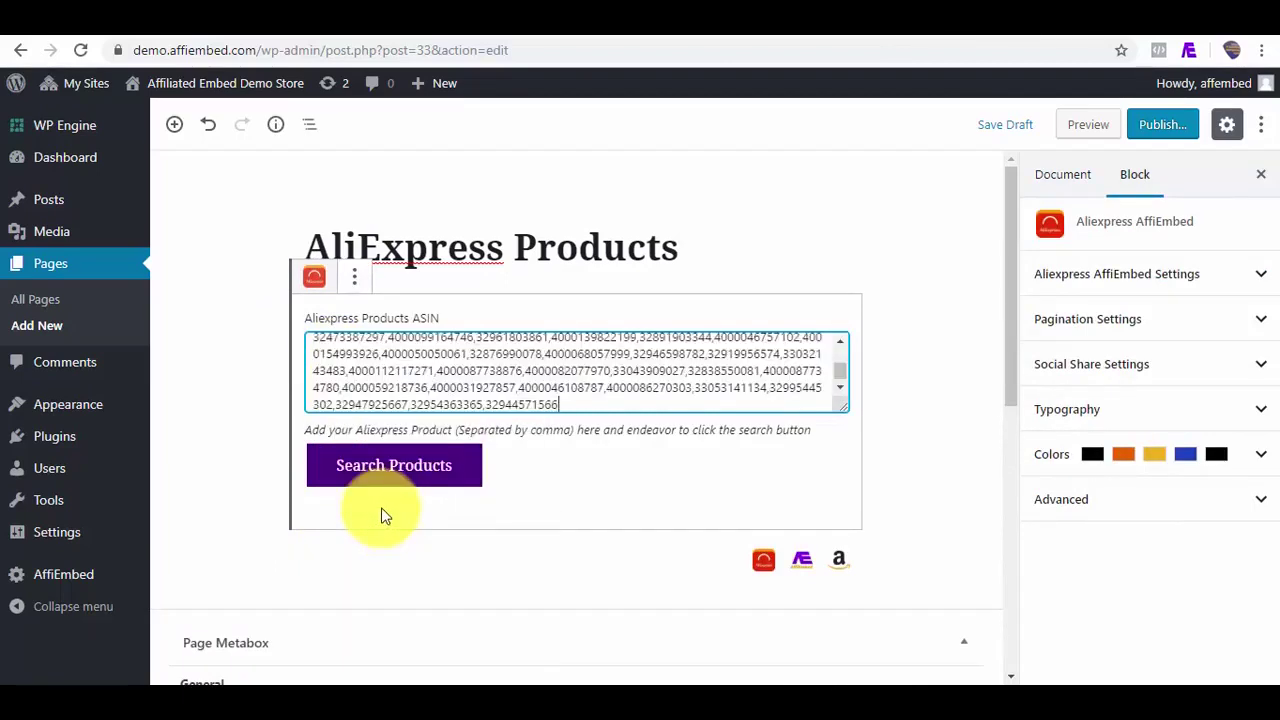
click(400, 481)
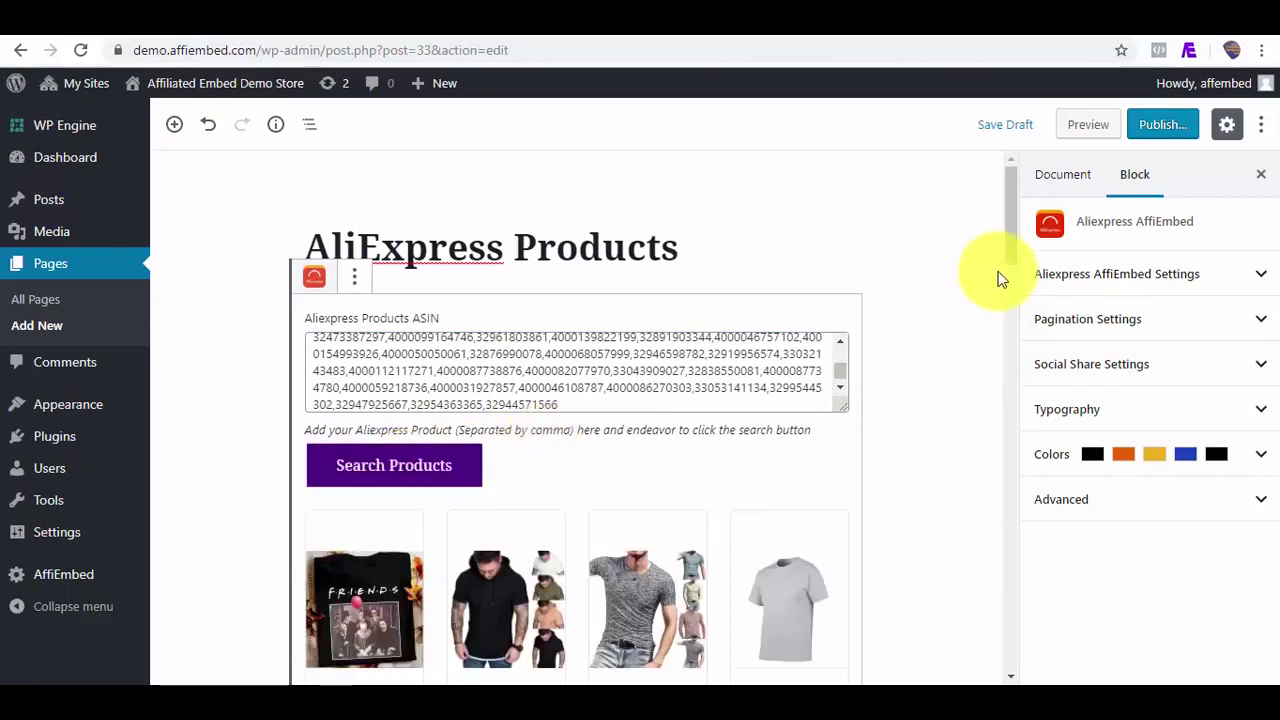
click(894, 465)
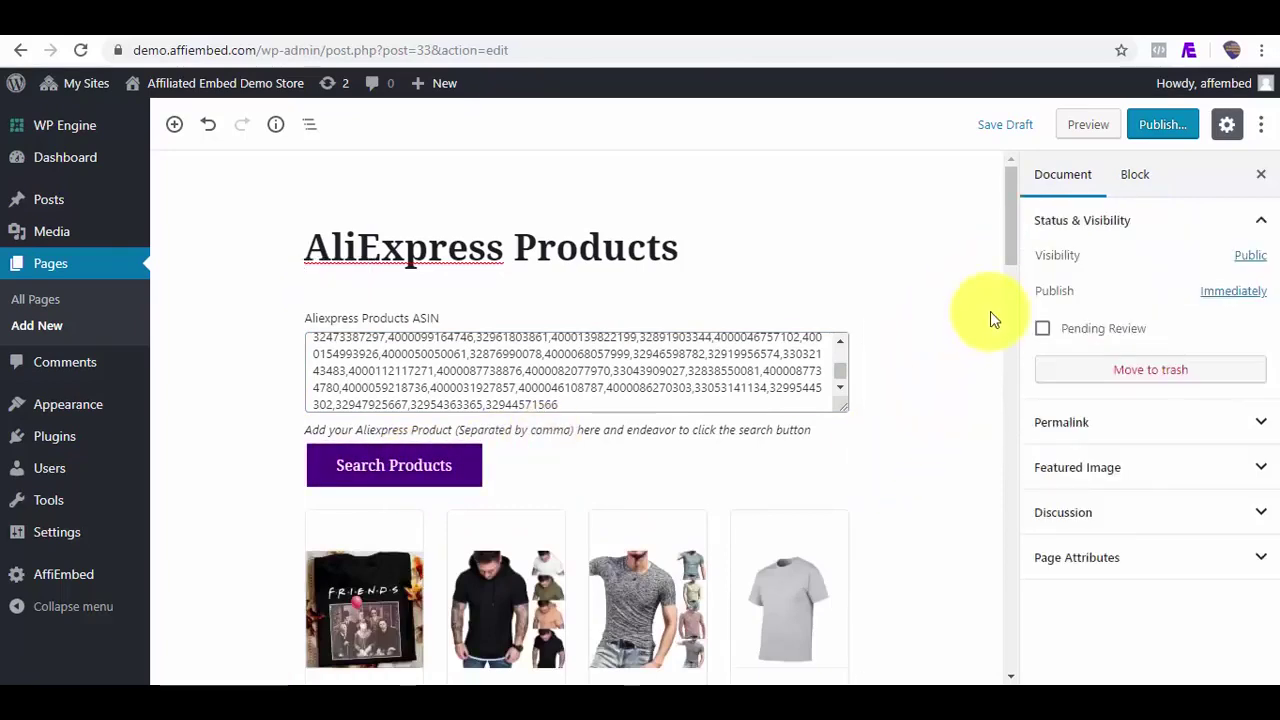
drag(1013, 253, 1005, 287)
click(641, 287)
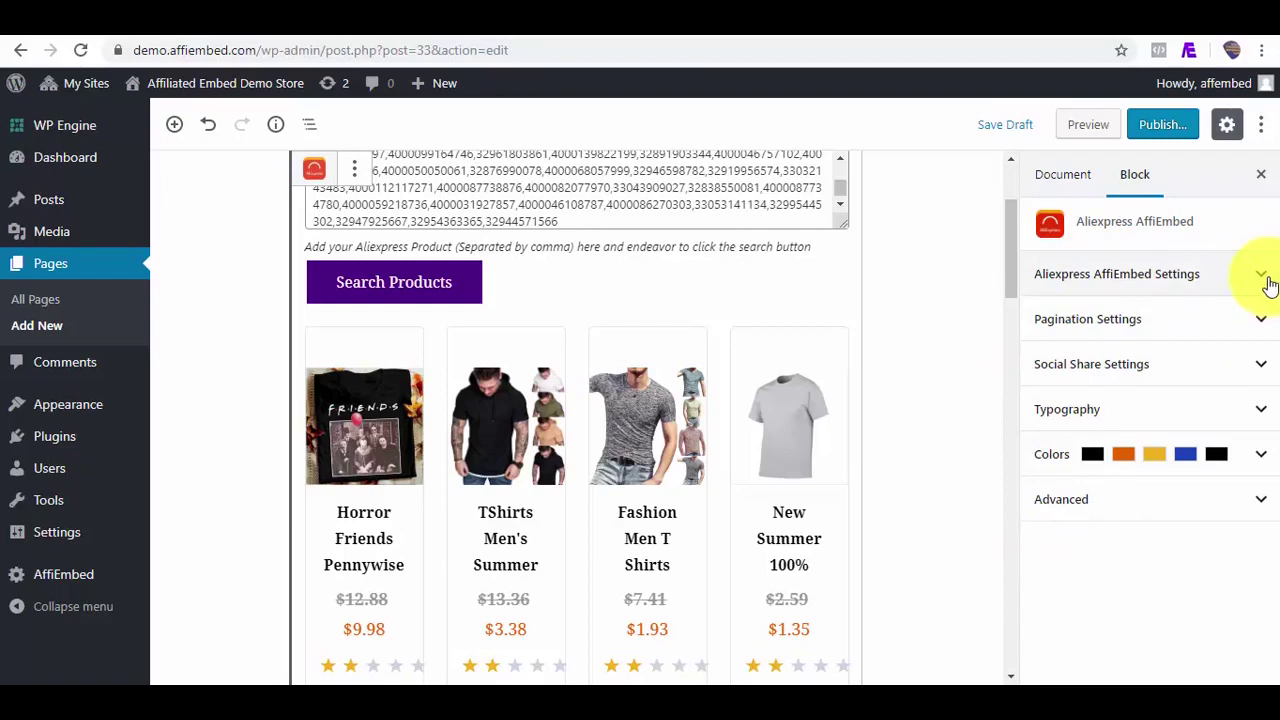
- Set the block's DeepLink to the AliExpress affiliate link copied from Notepad
click(1262, 276)
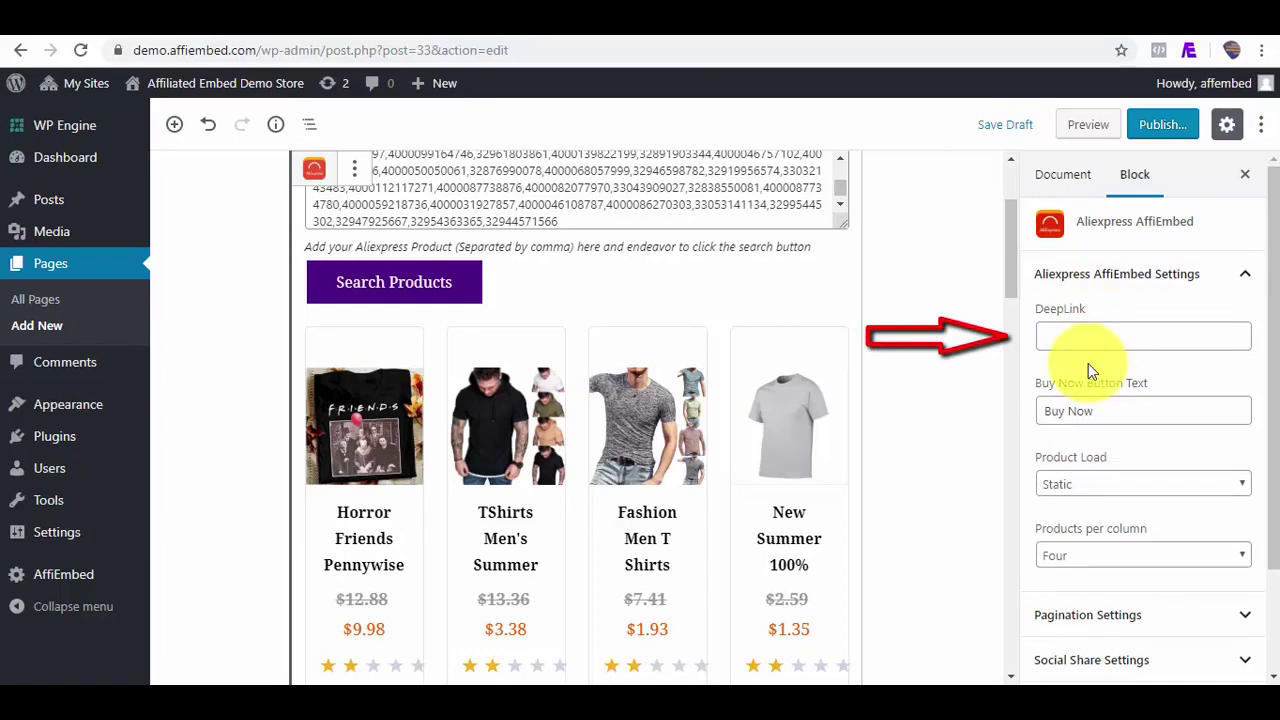
click(690, 688)
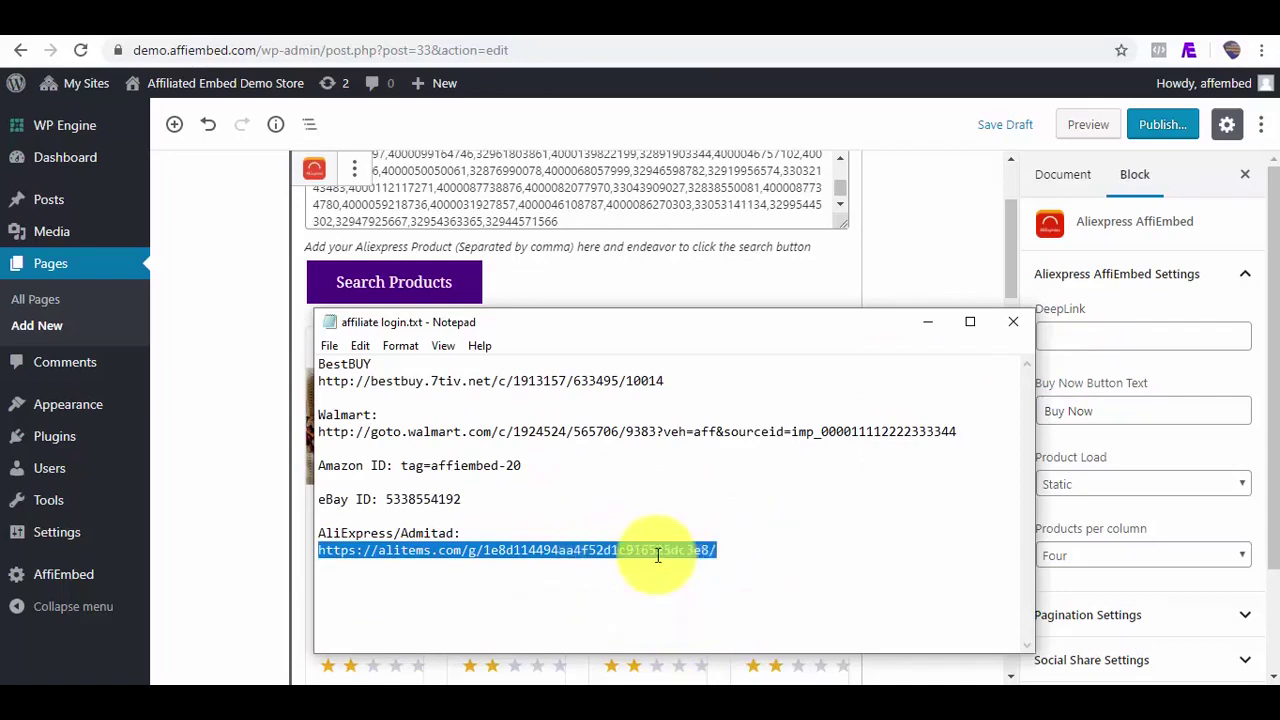
click(1152, 342)
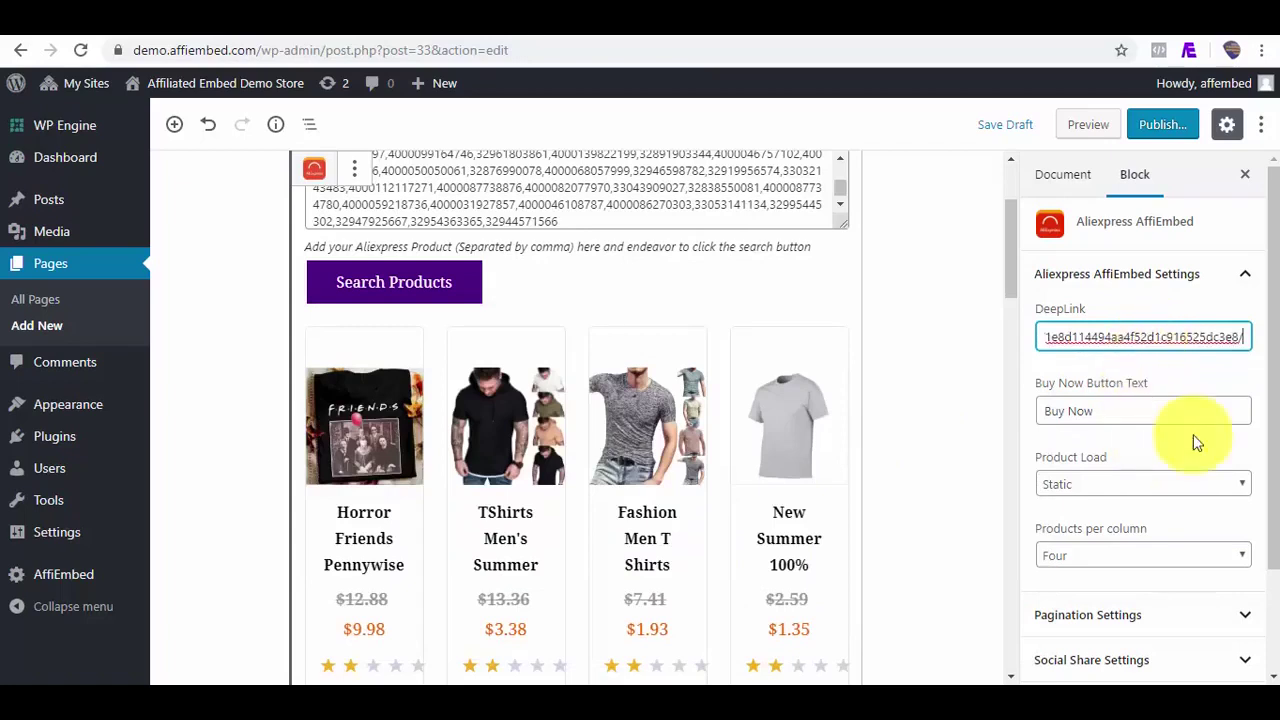
drag(1275, 380, 1278, 425)
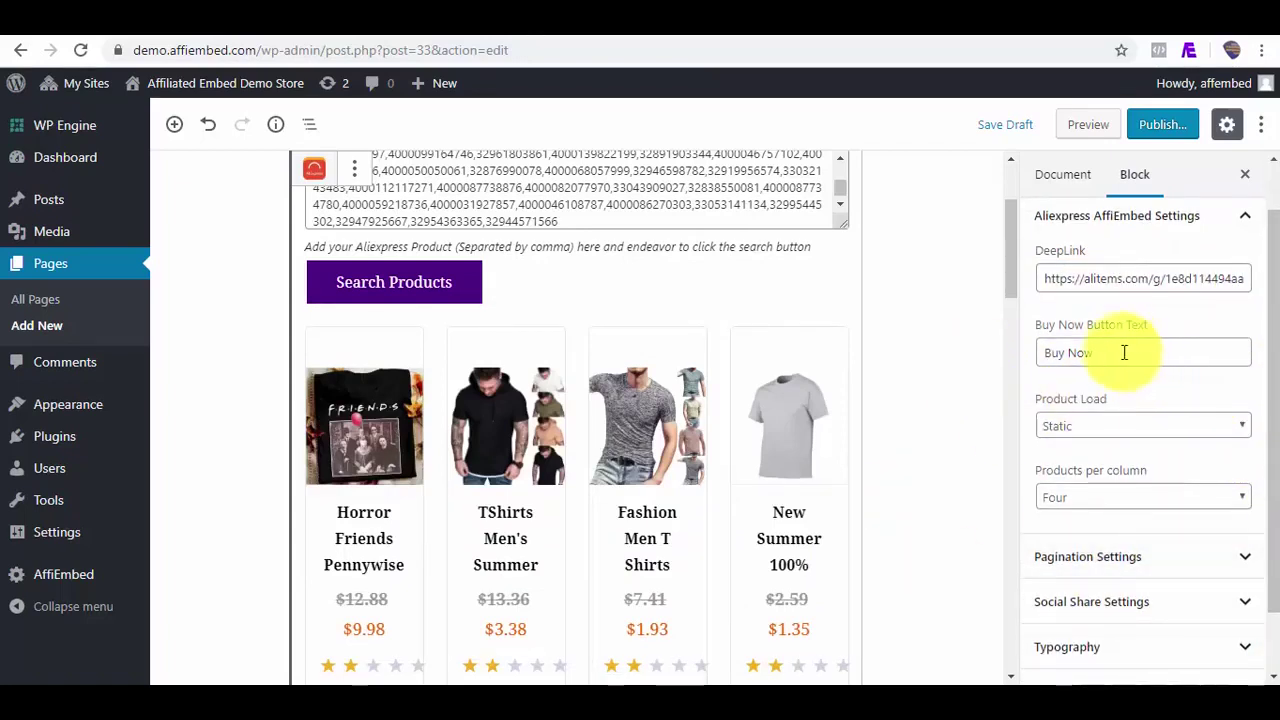
- Keep 'Buy Now' button text and Static product loading, and check the products-per-column options
drag(1115, 350, 1050, 345)
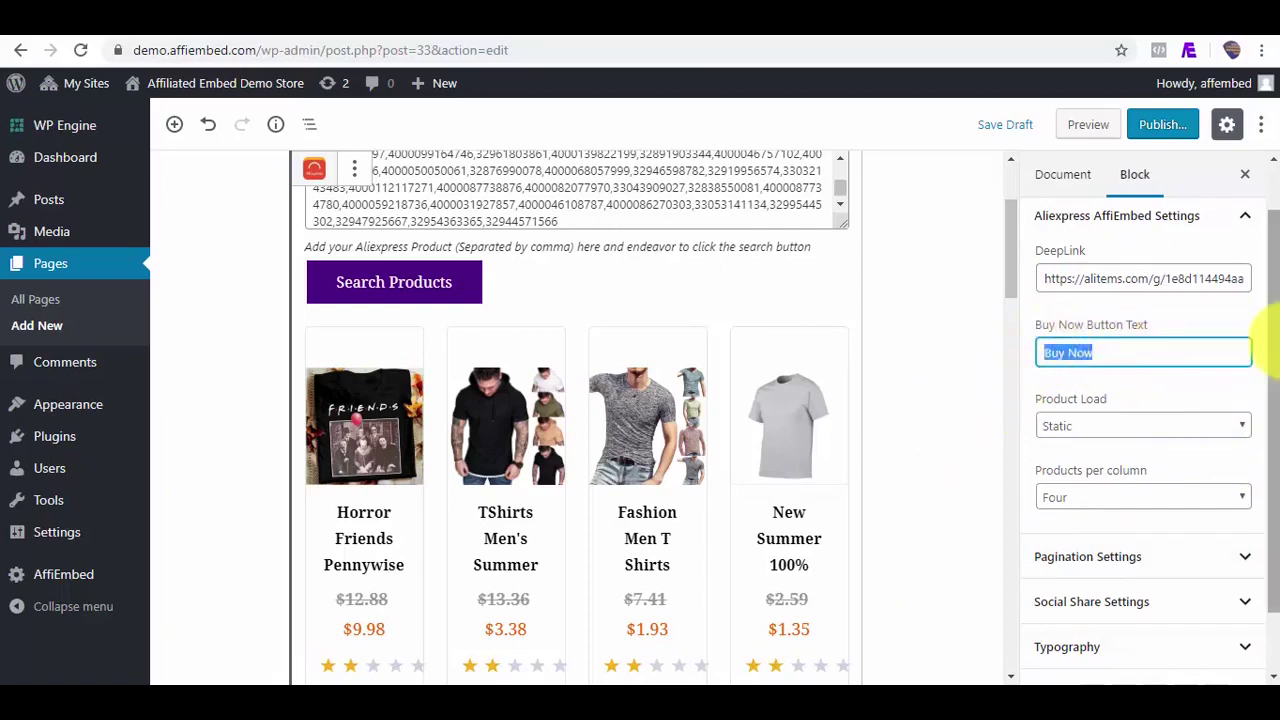
click(1017, 262)
scroll(1017, 271, down, 2)
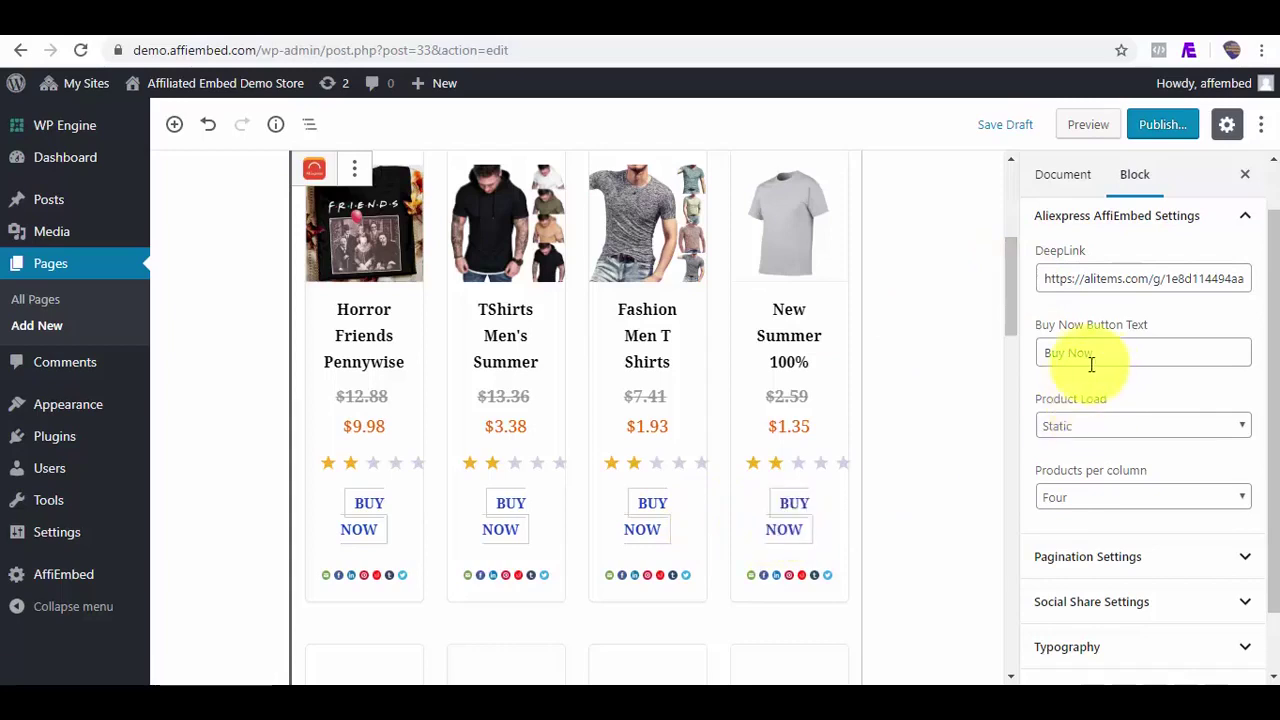
mouse_move(1094, 356)
mouse_down()
mouse_move(1050, 362)
mouse_move(1103, 358)
mouse_up()
click(1107, 424)
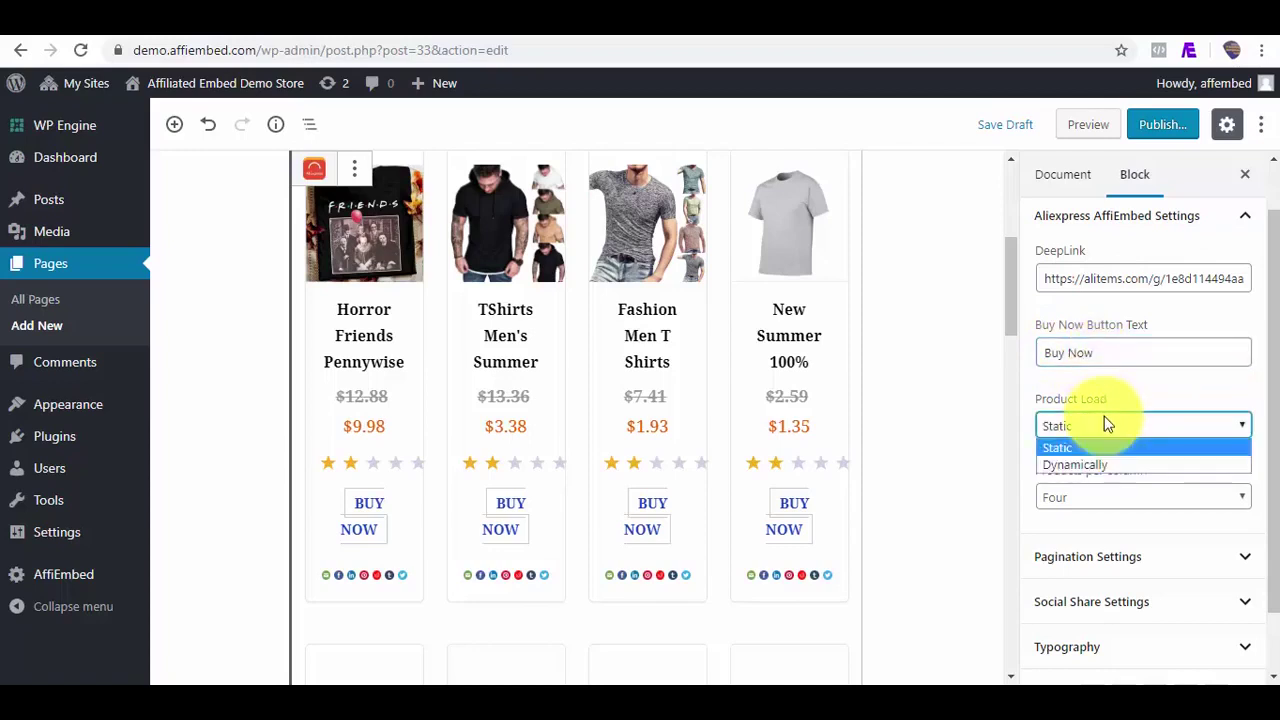
click(1185, 385)
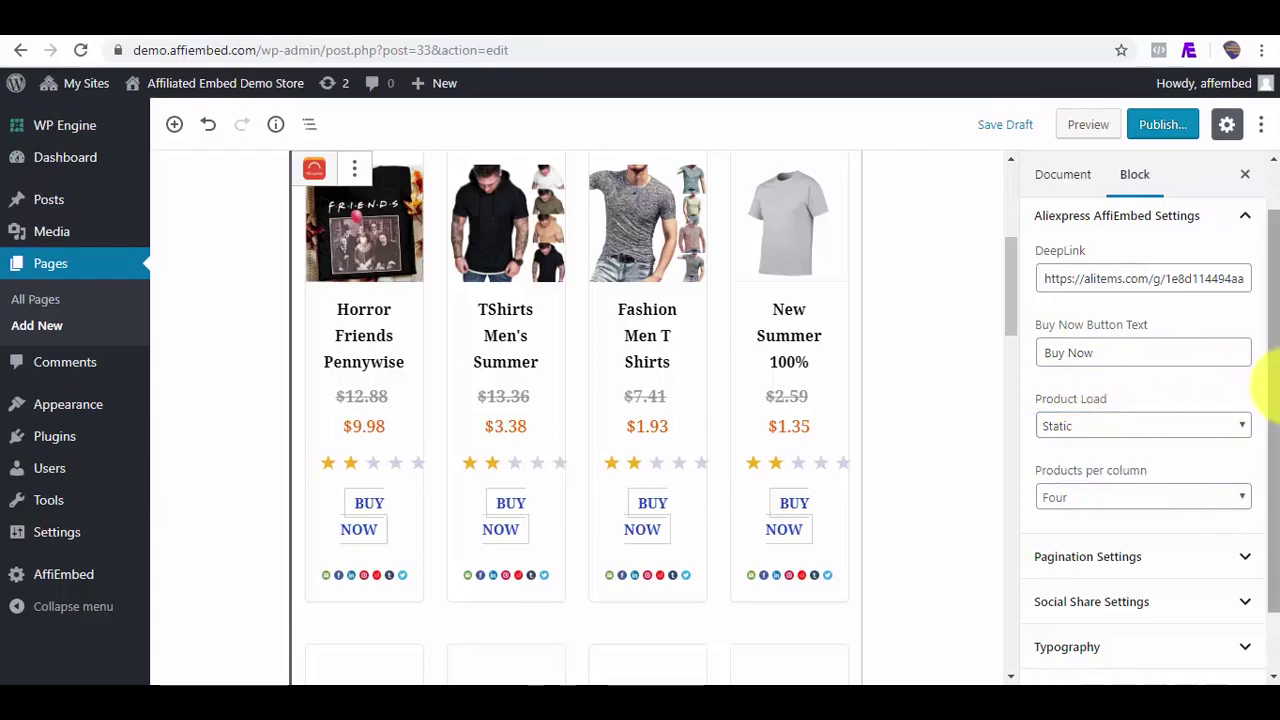
scroll(1252, 410, down, 2)
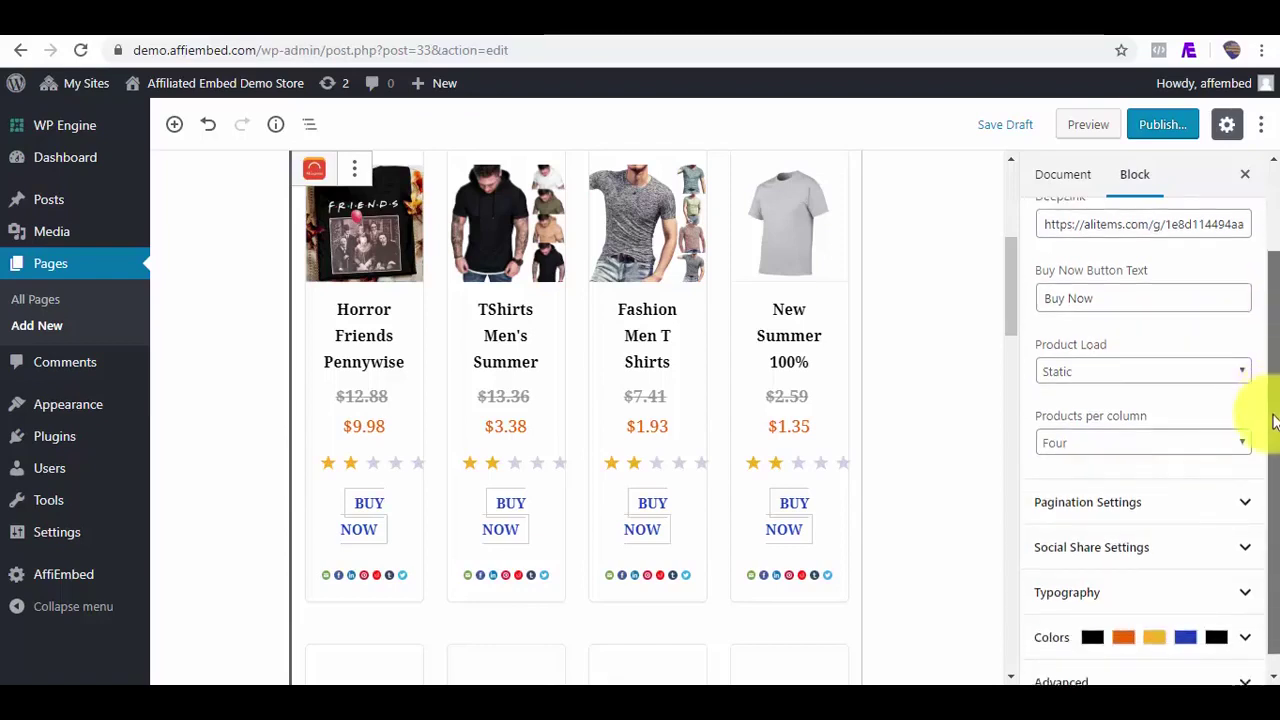
click(1216, 431)
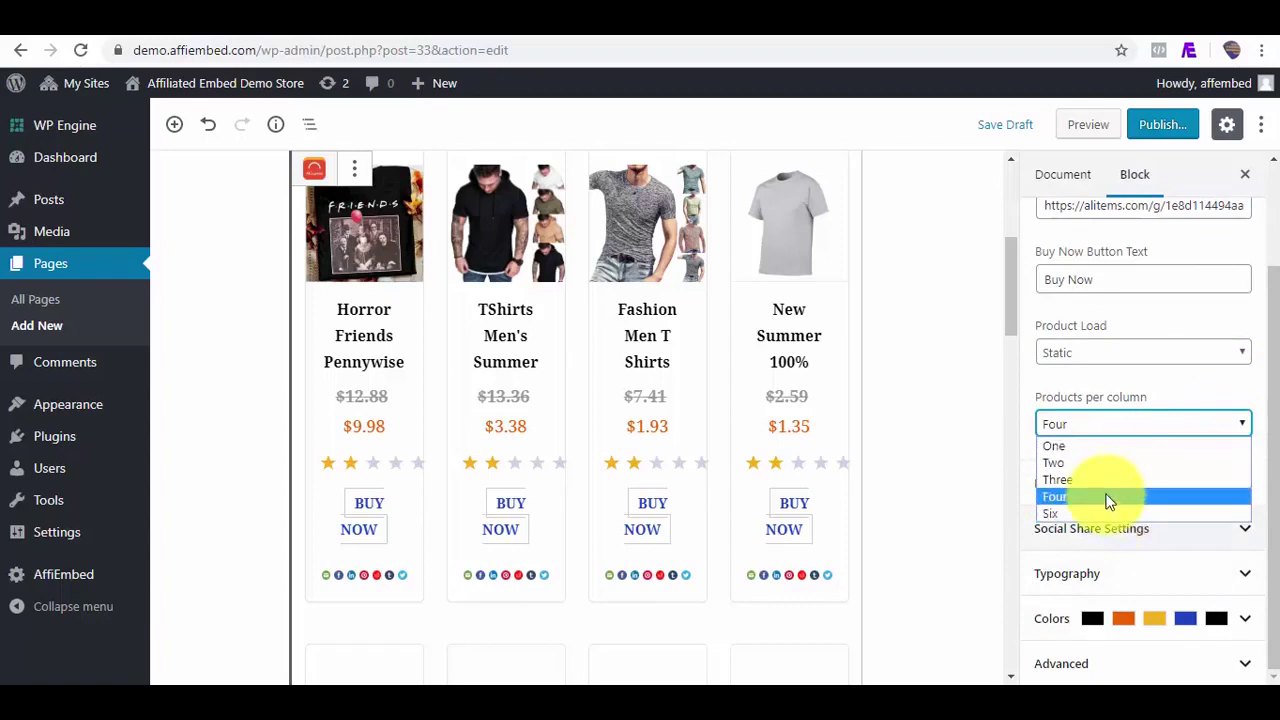
- Keep four products per column, show 16 products per page, and set pagination size to 22
click(1240, 483)
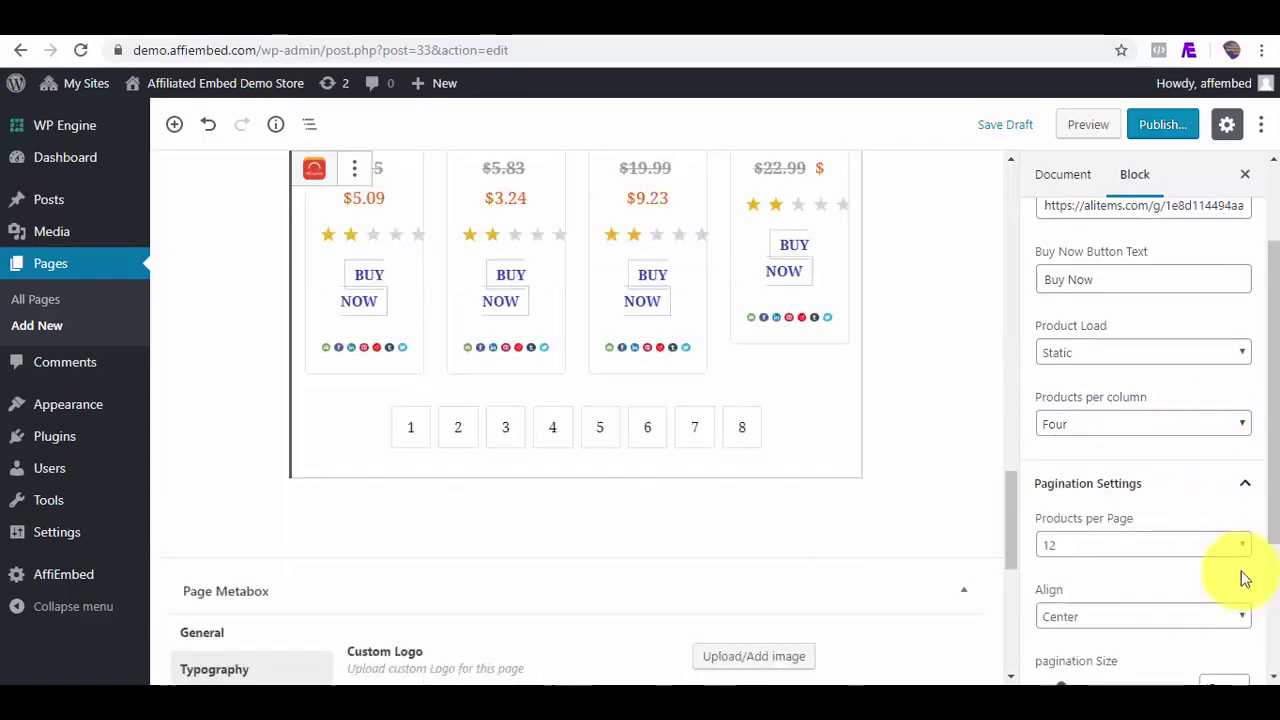
click(1245, 548)
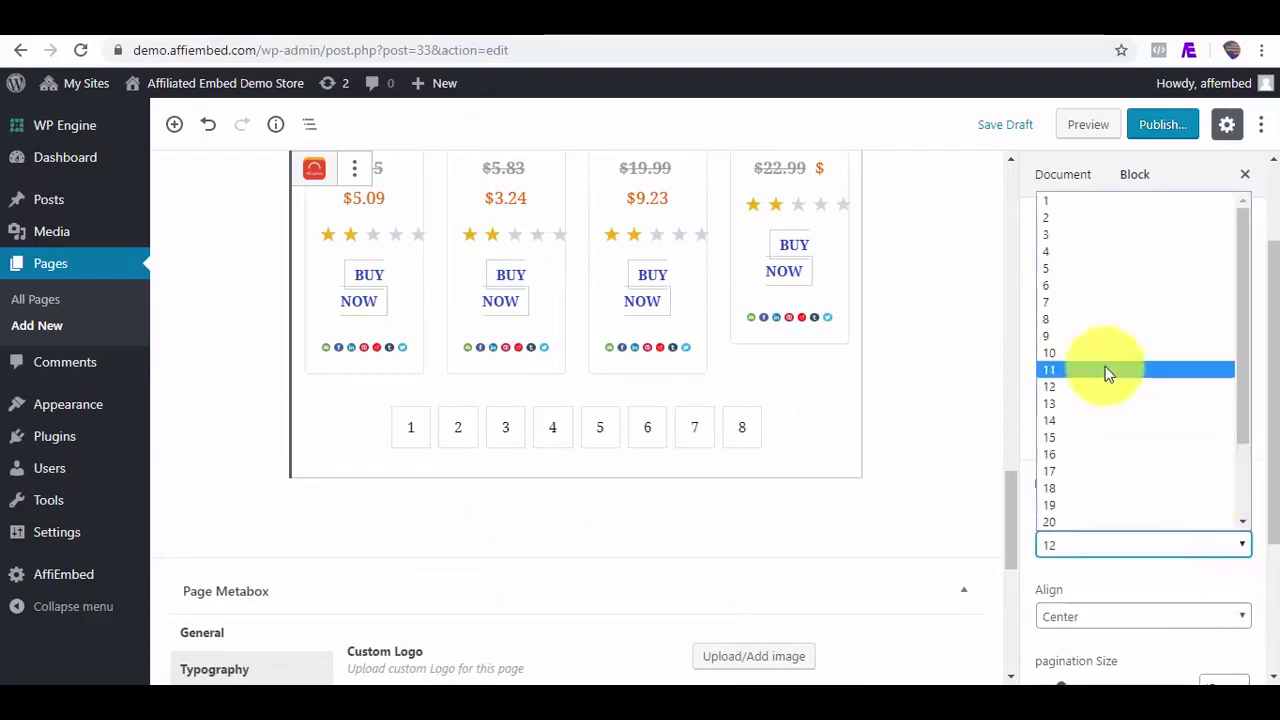
click(1078, 458)
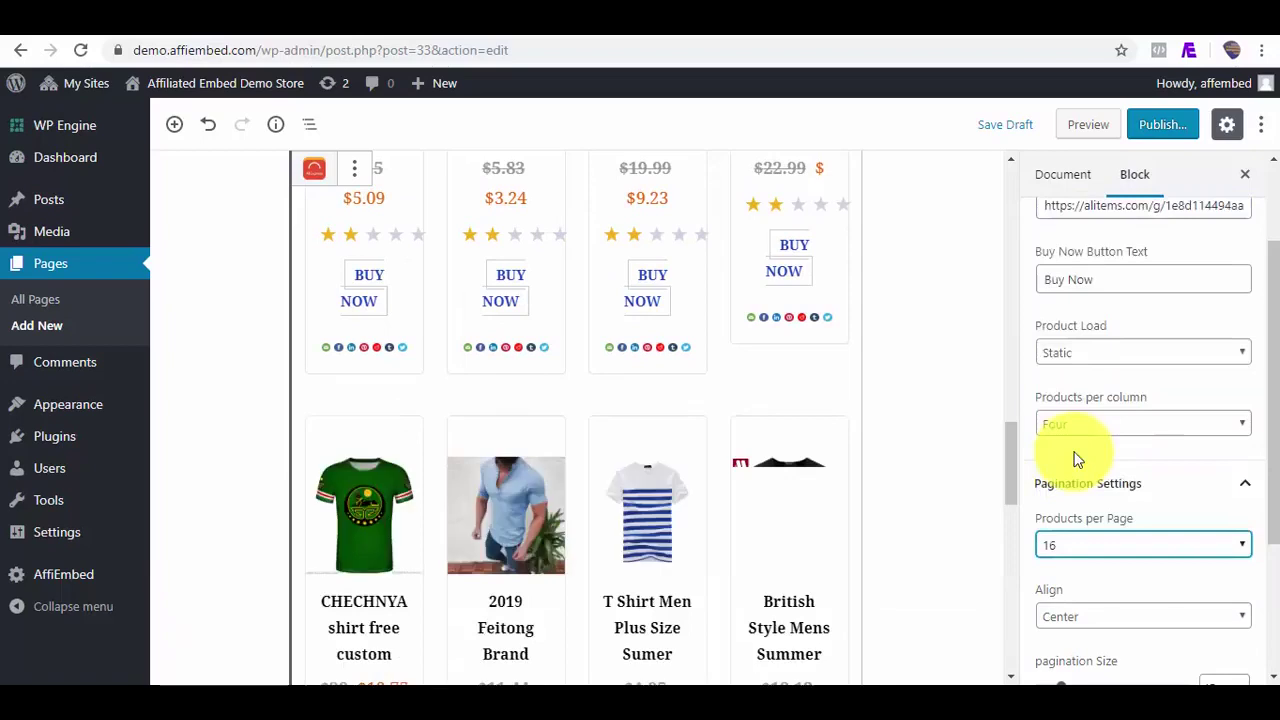
scroll(1077, 457, down, 2)
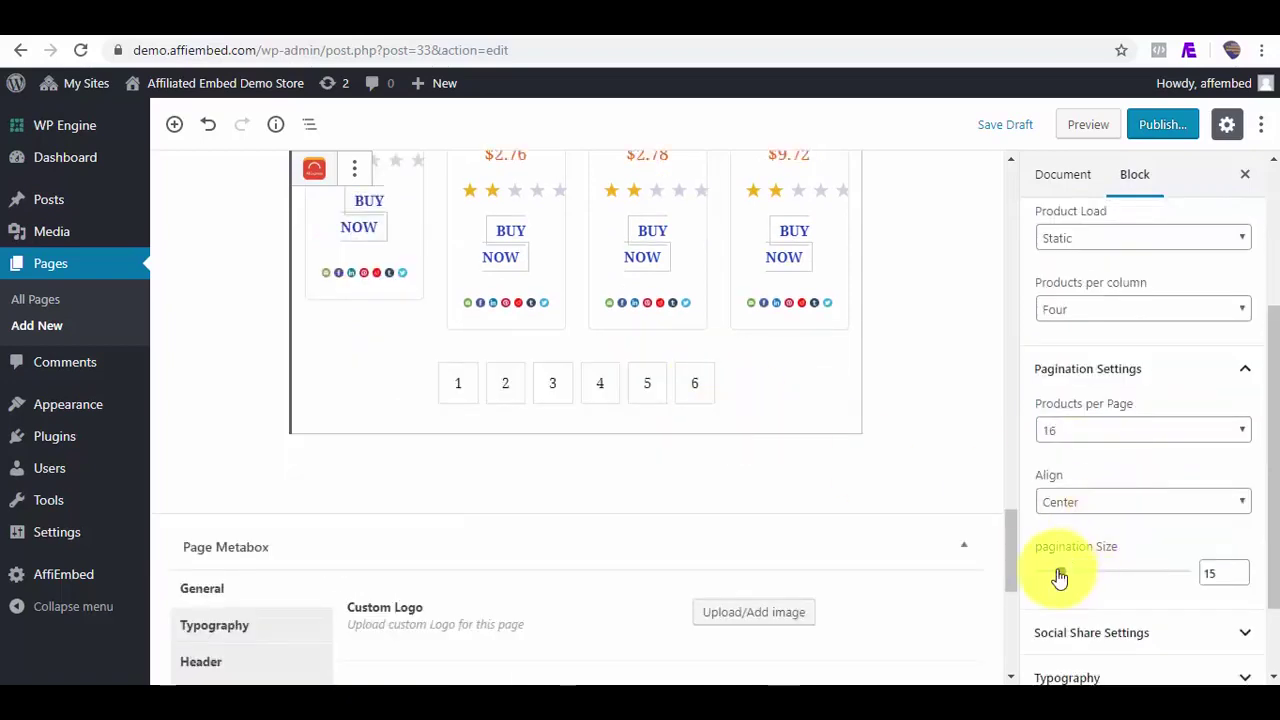
drag(1057, 577, 1086, 577)
- Uncheck the Tumblr, Reddit and Mail share icons in Social Share Settings
scroll(1265, 572, down, 1)
scroll(1265, 572, down, 1)
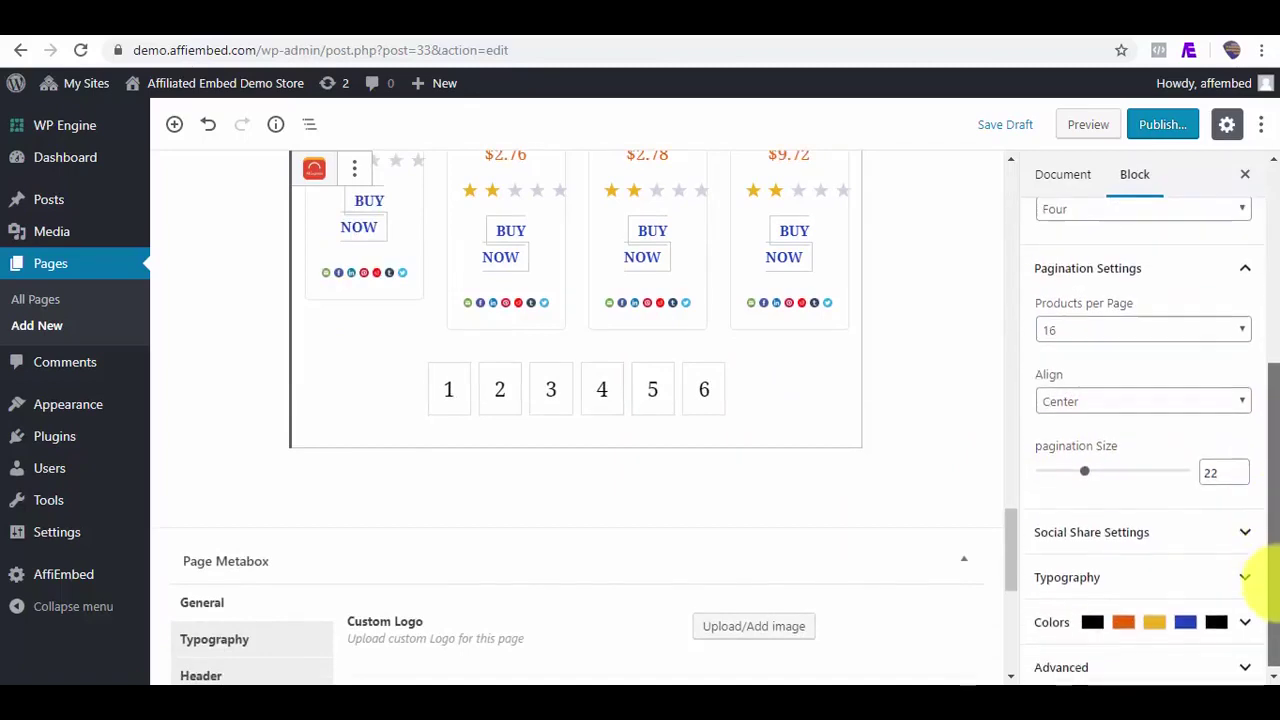
click(1245, 535)
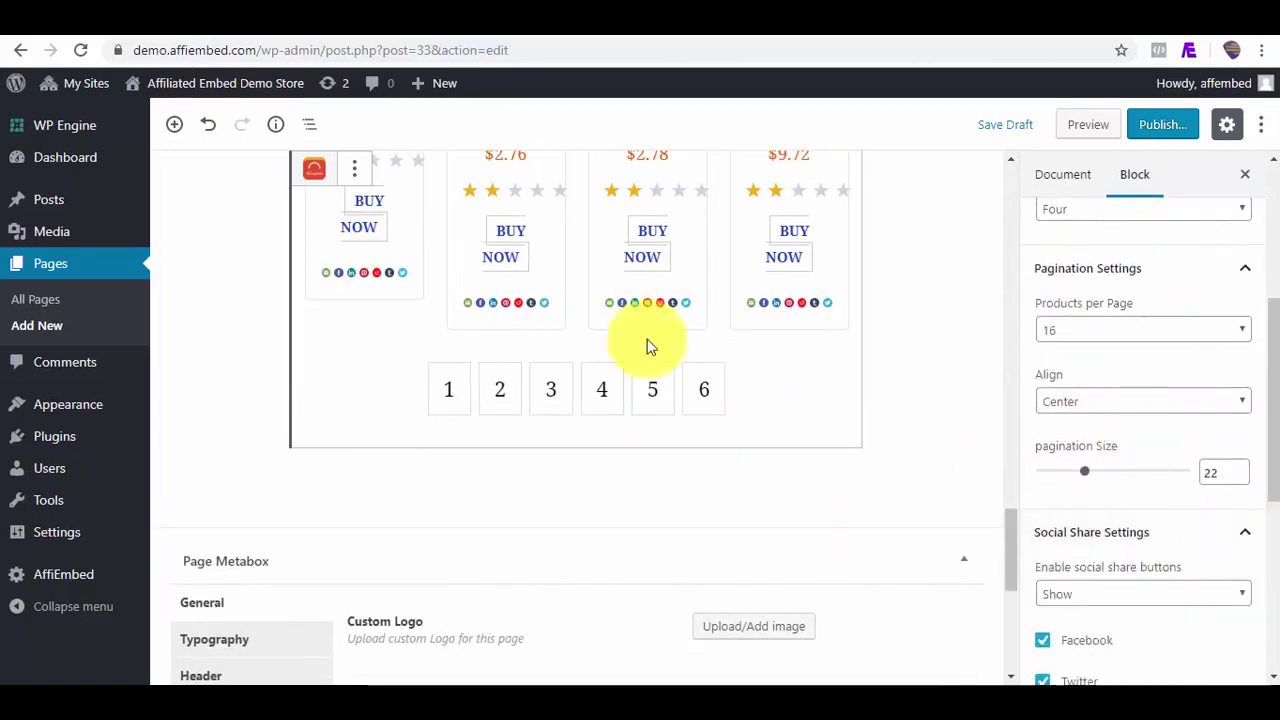
drag(1272, 440, 1271, 543)
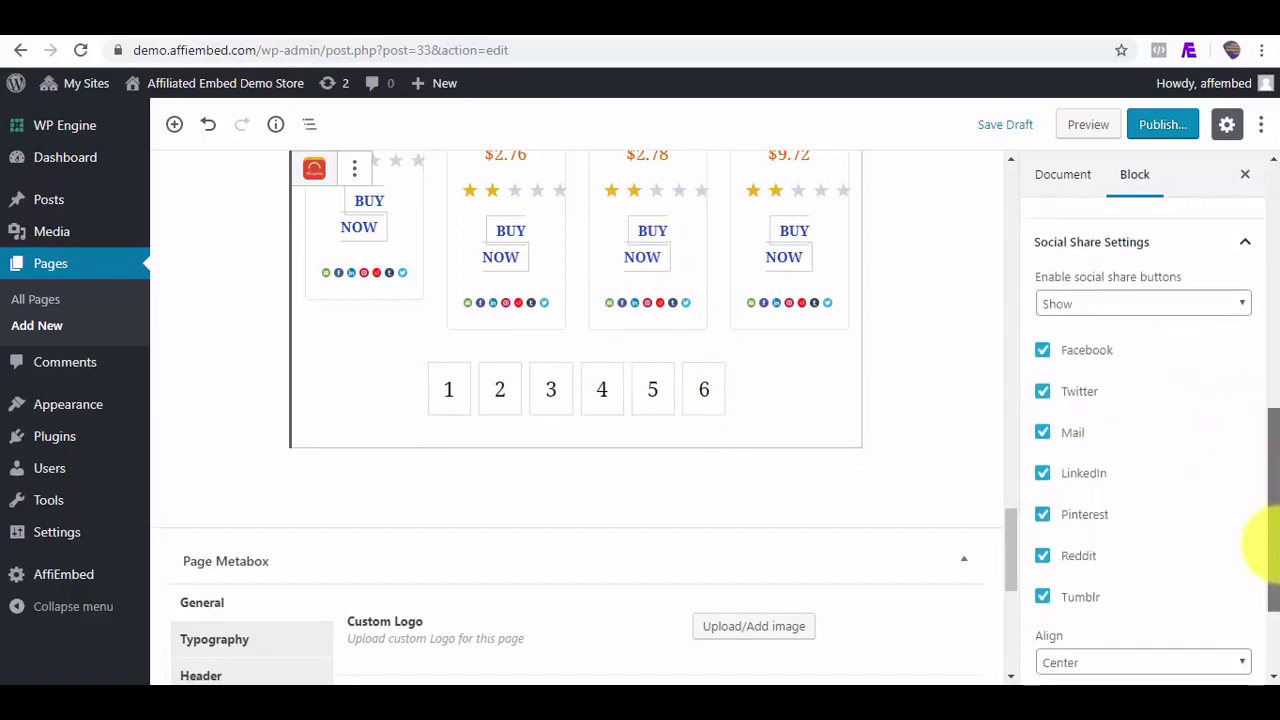
click(1045, 603)
click(1045, 558)
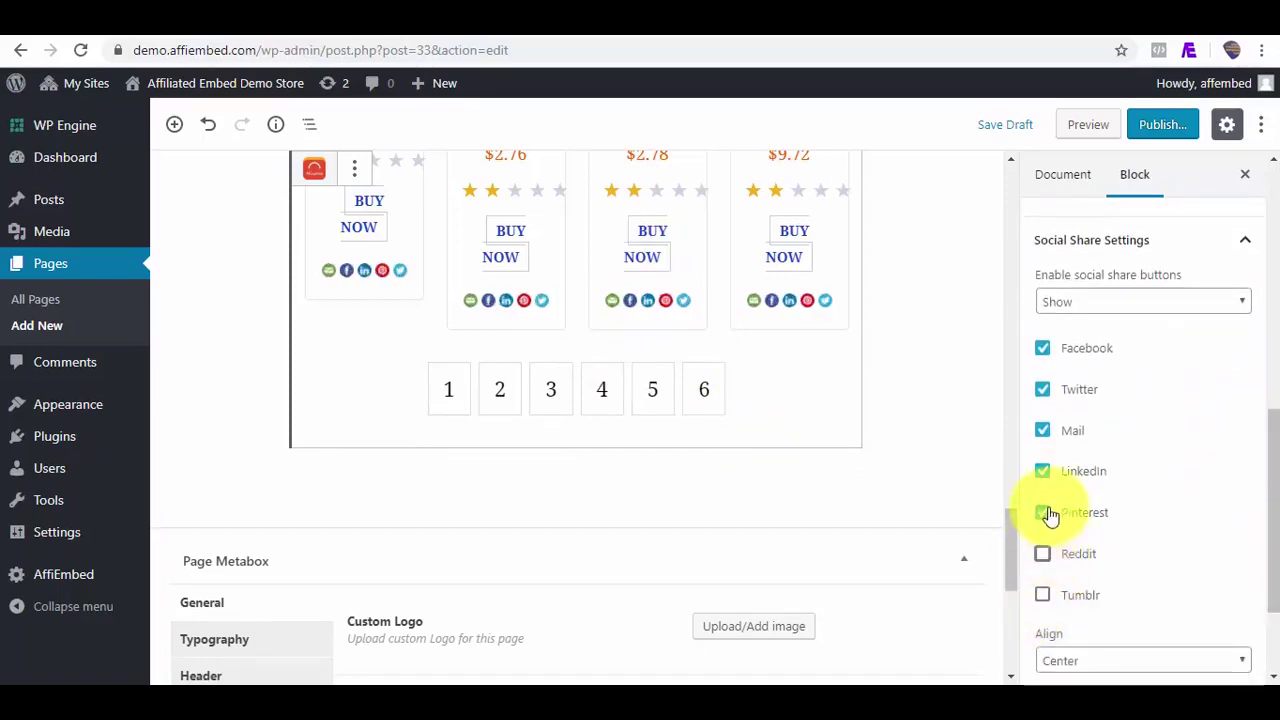
click(1043, 430)
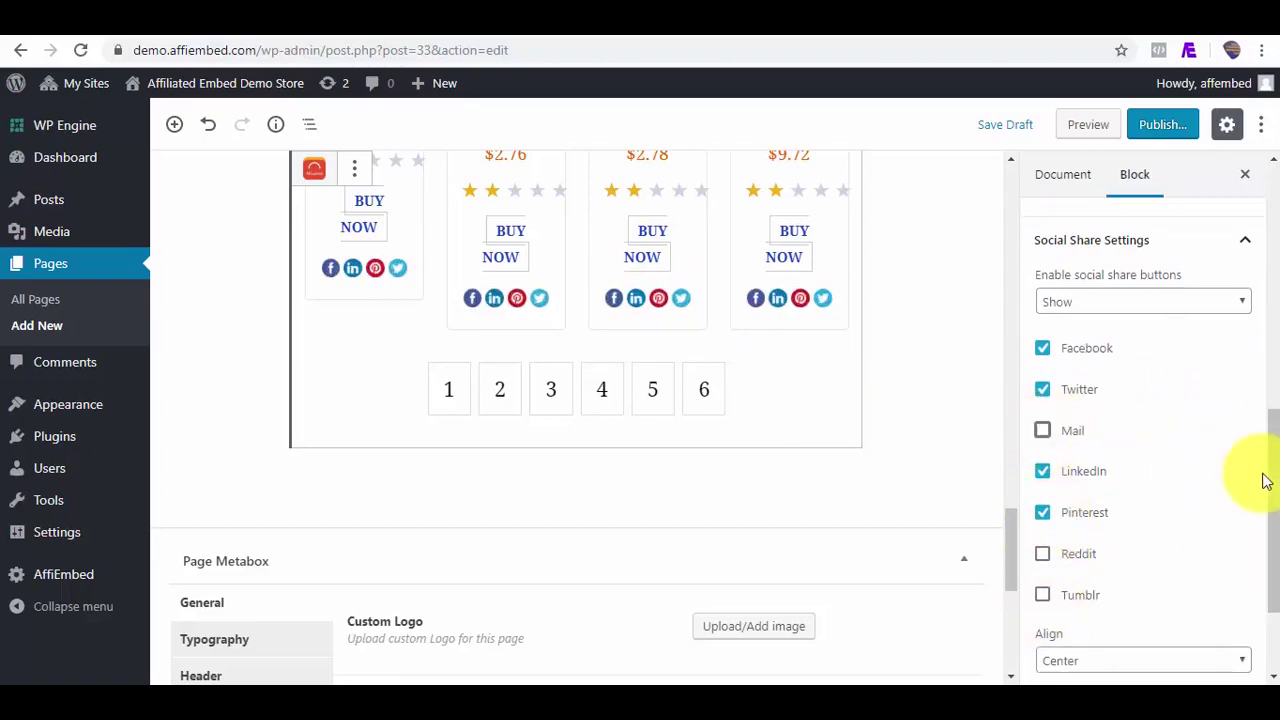
drag(1272, 440, 1271, 515)
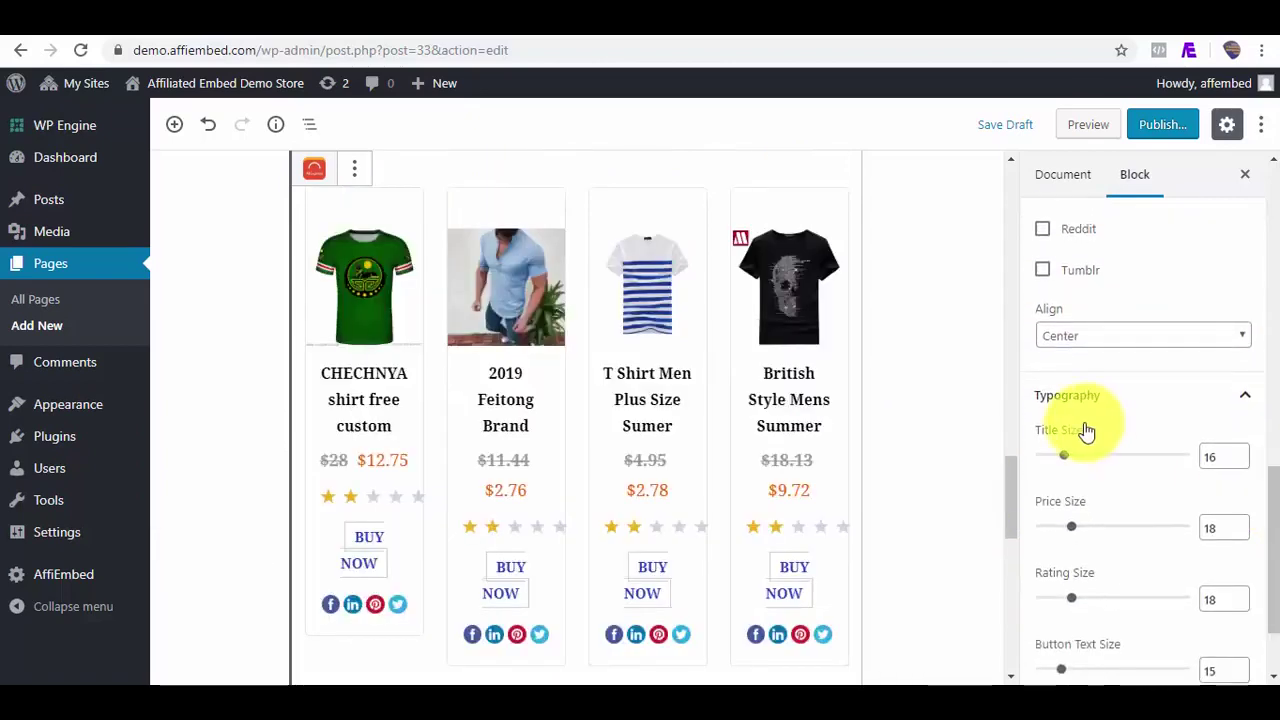
- Set Title Size 15, Price Size 21, Rating Size 18 and Button Text Size 19
drag(1066, 462, 1061, 460)
drag(1075, 538, 1080, 534)
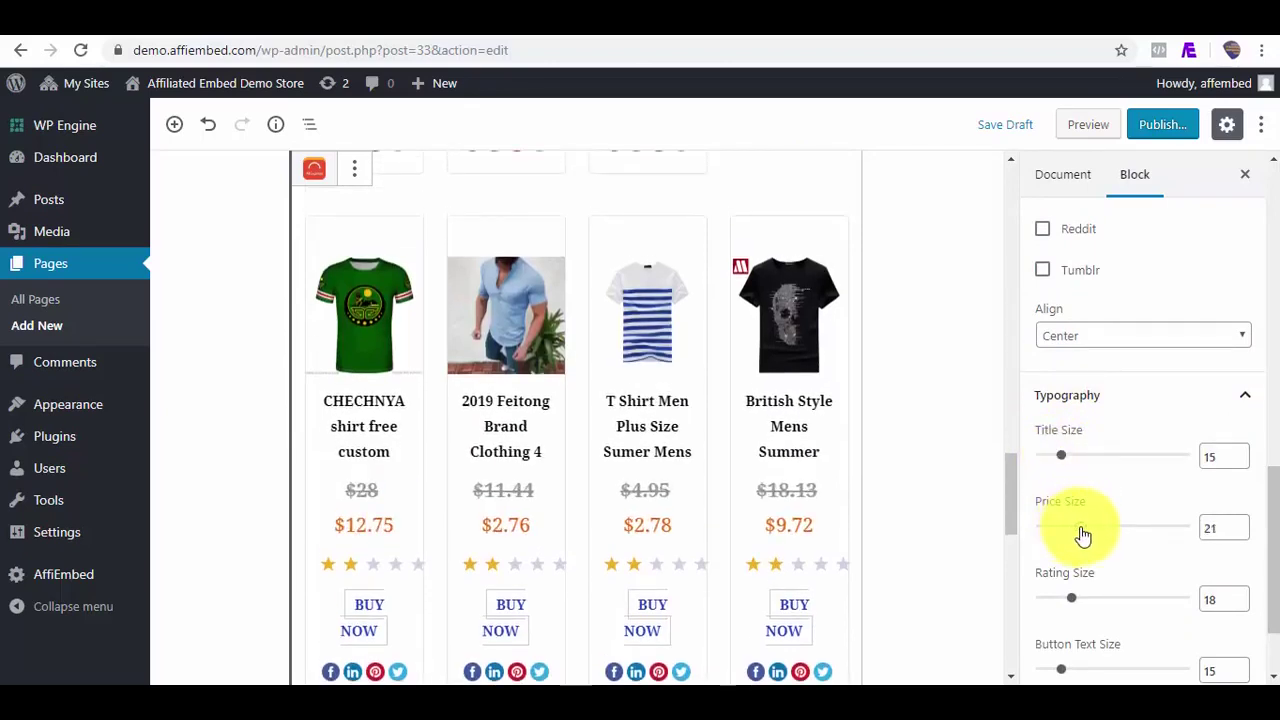
click(1071, 599)
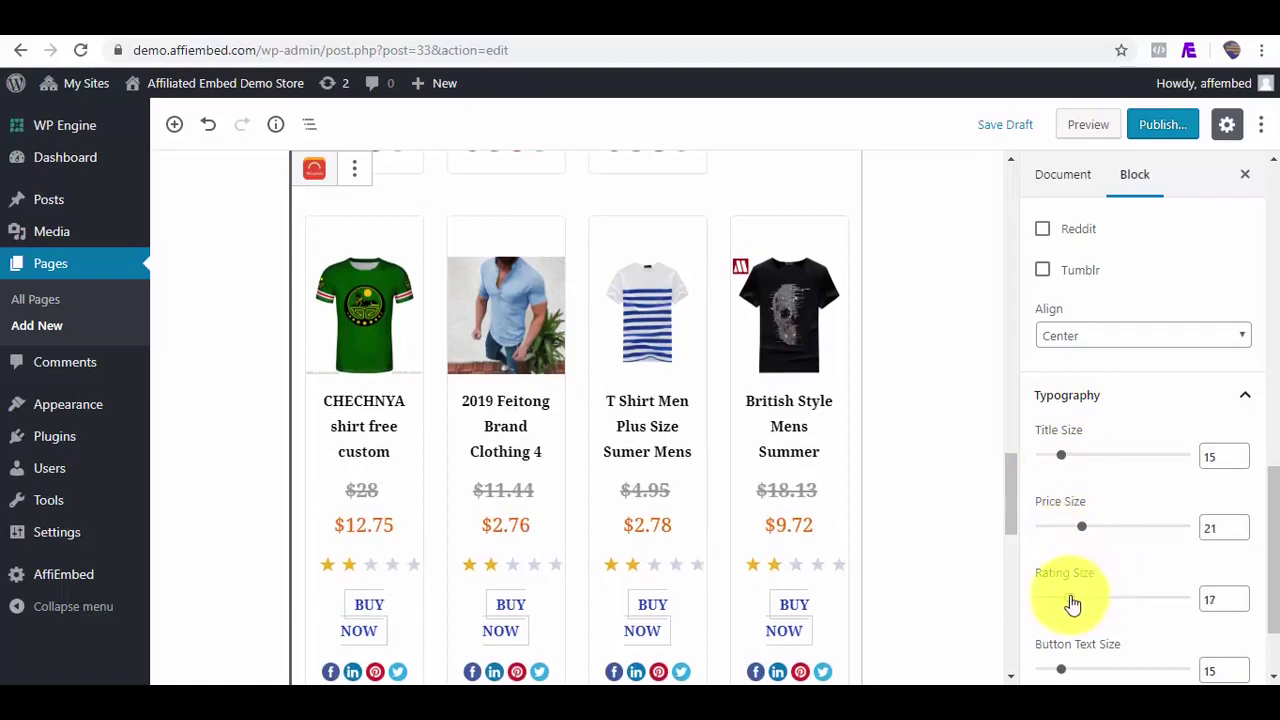
scroll(1268, 560, down, 2)
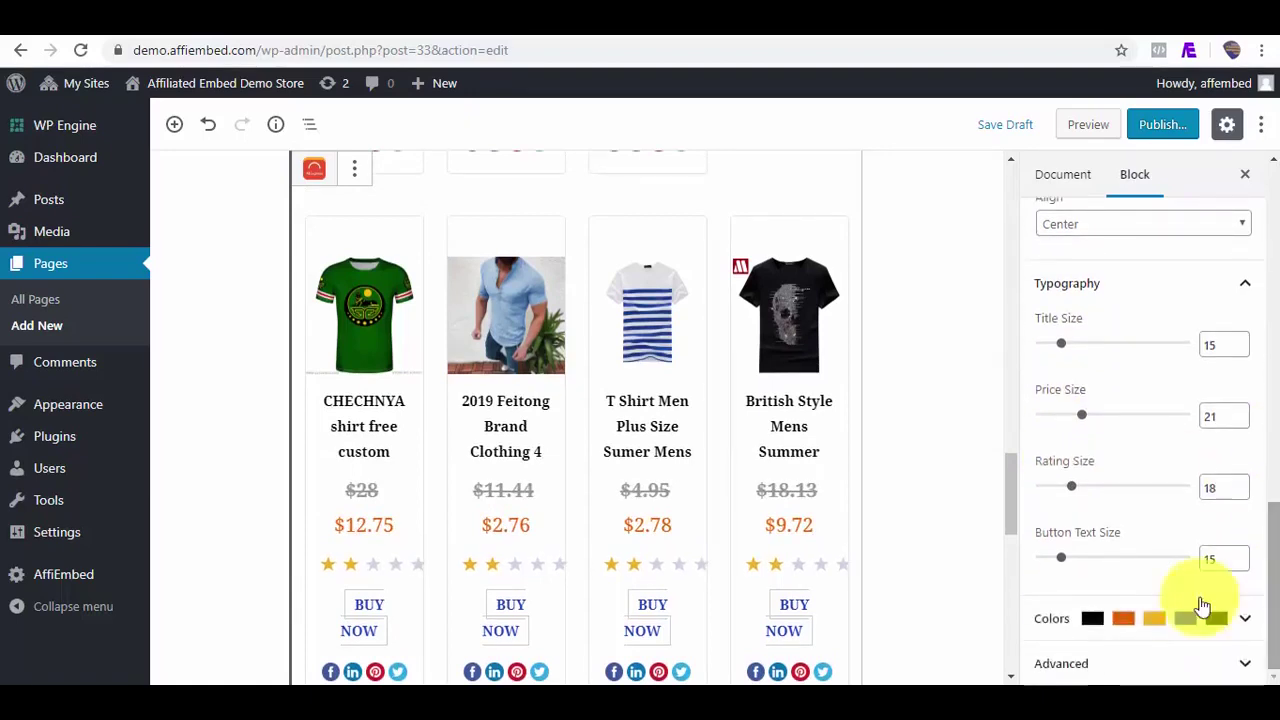
drag(1063, 563, 1077, 566)
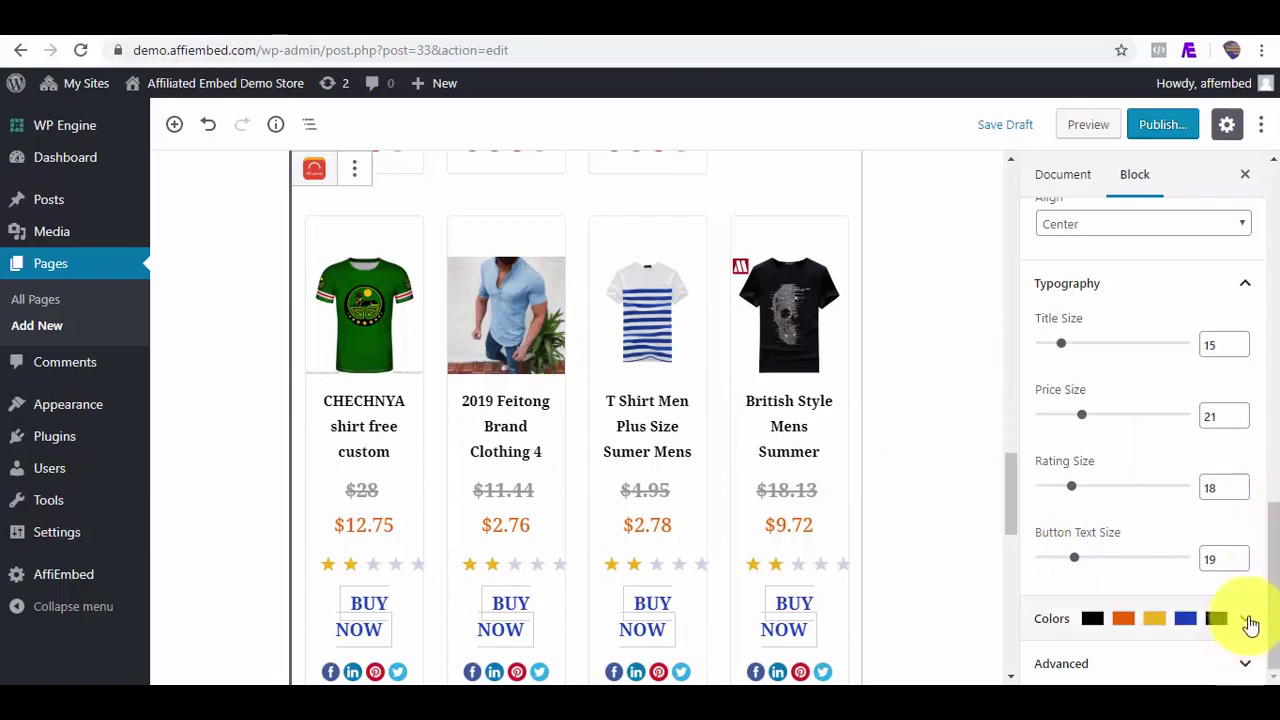
- Color the product titles green, the prices orange and the rating stars yellow
click(1248, 622)
scroll(1250, 445, down, 3)
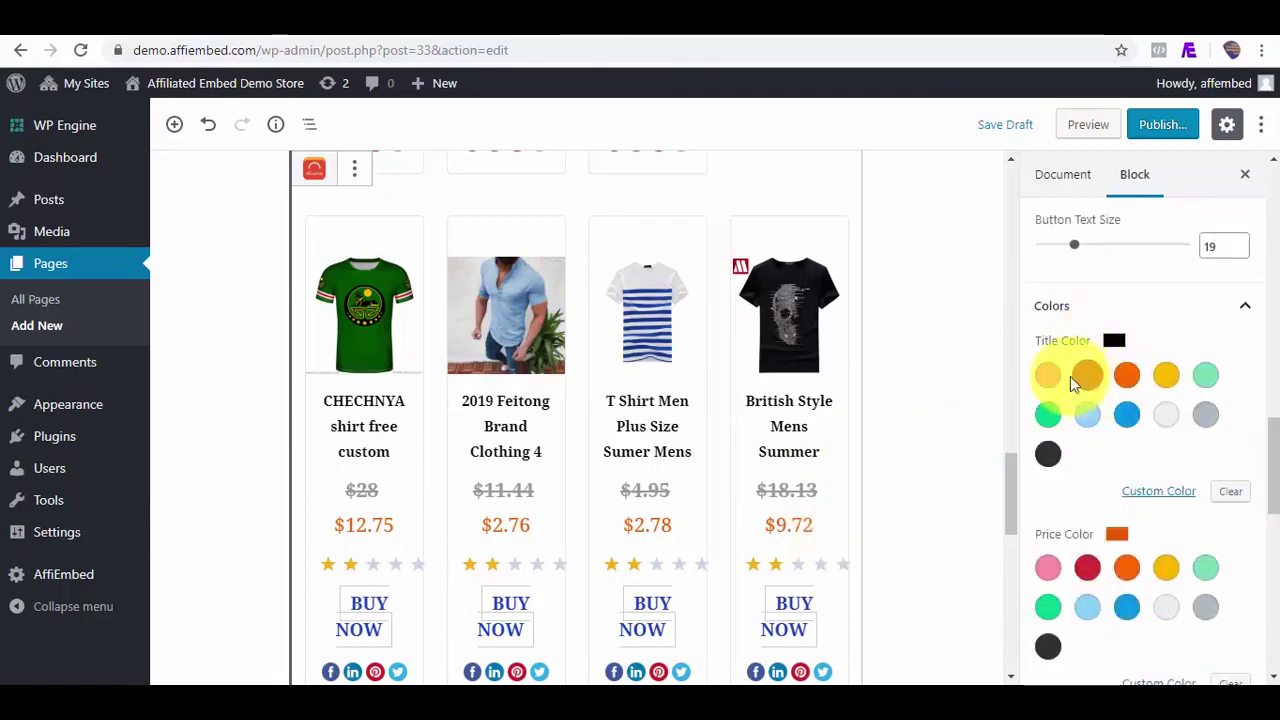
click(1048, 415)
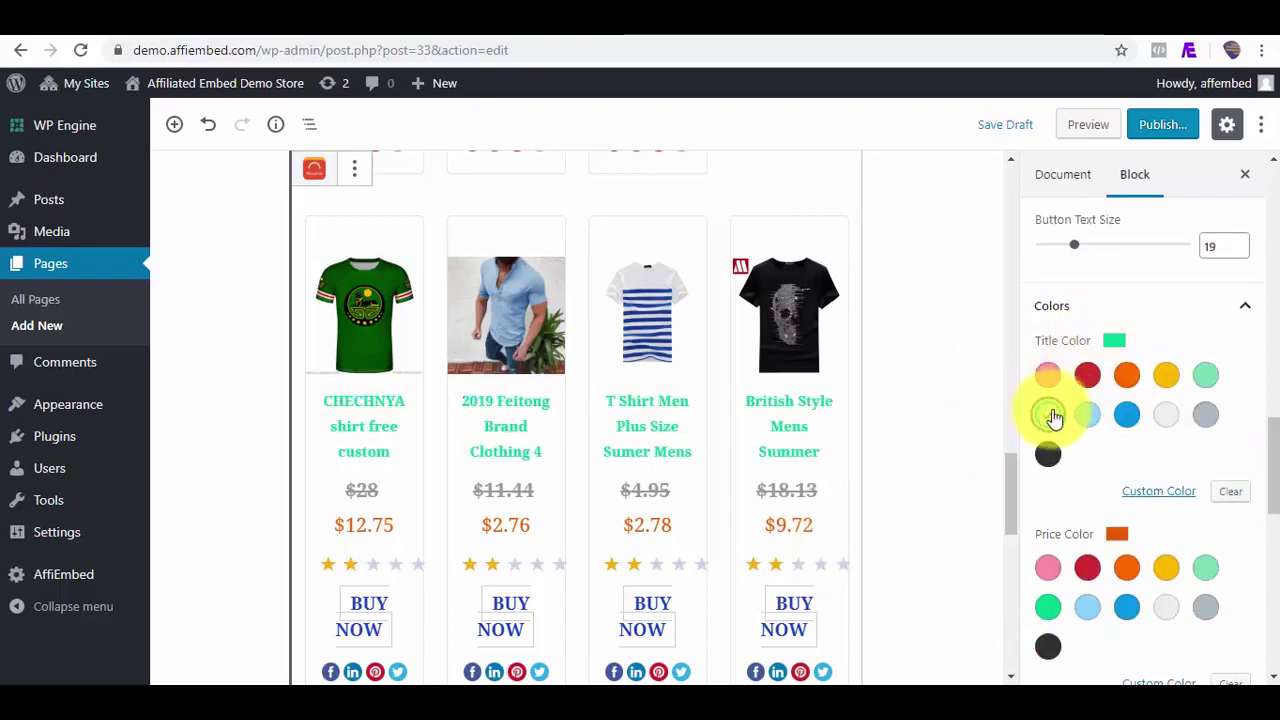
drag(1270, 450, 1271, 474)
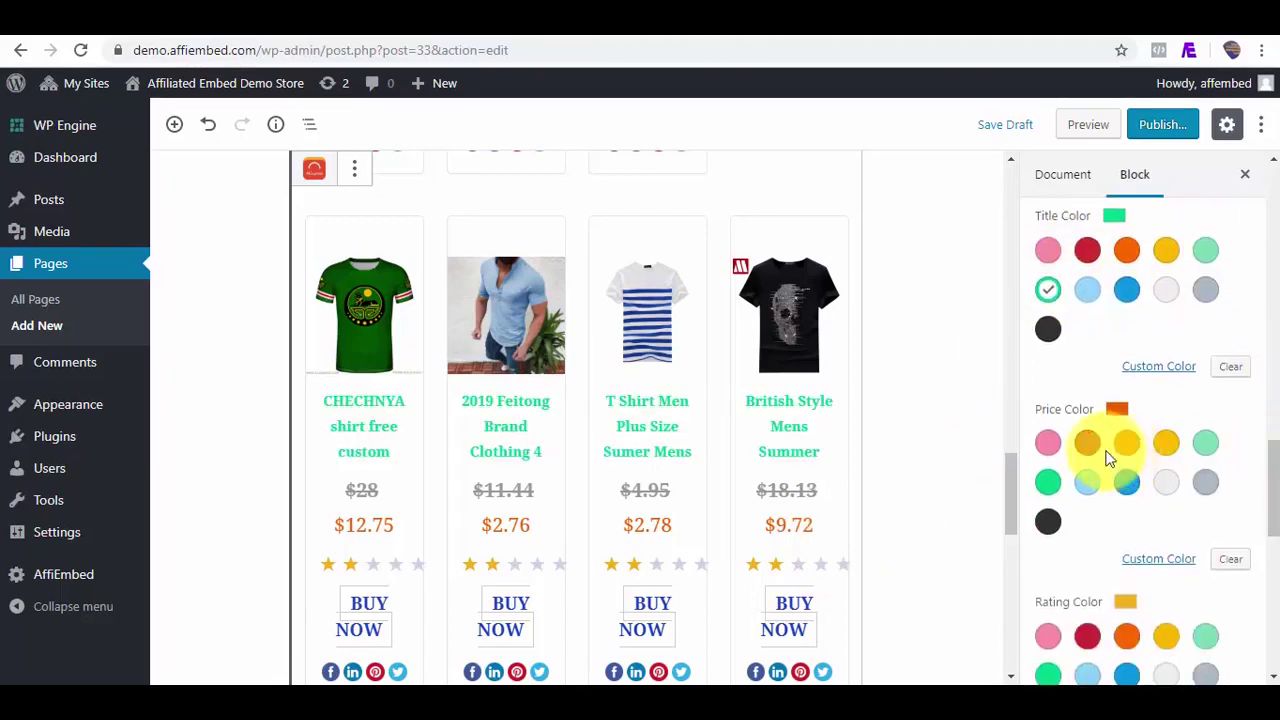
click(1166, 443)
click(1127, 443)
drag(1269, 483, 1271, 515)
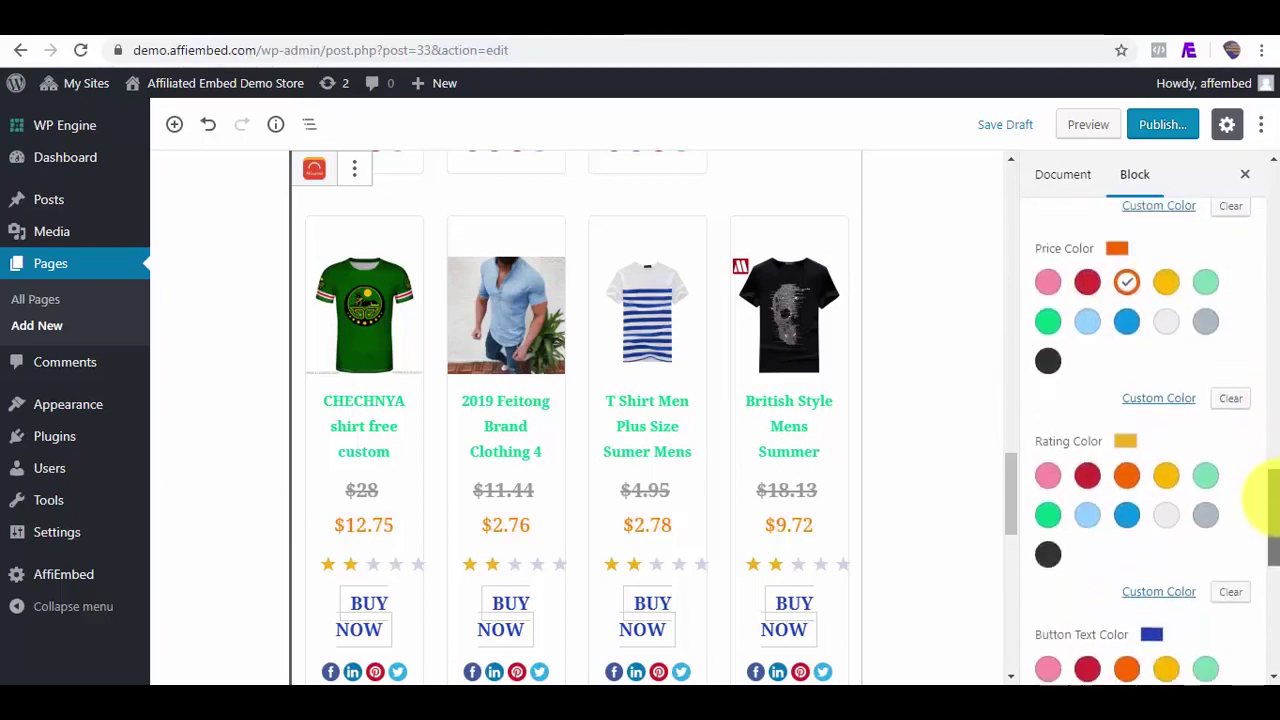
click(1204, 477)
click(1167, 484)
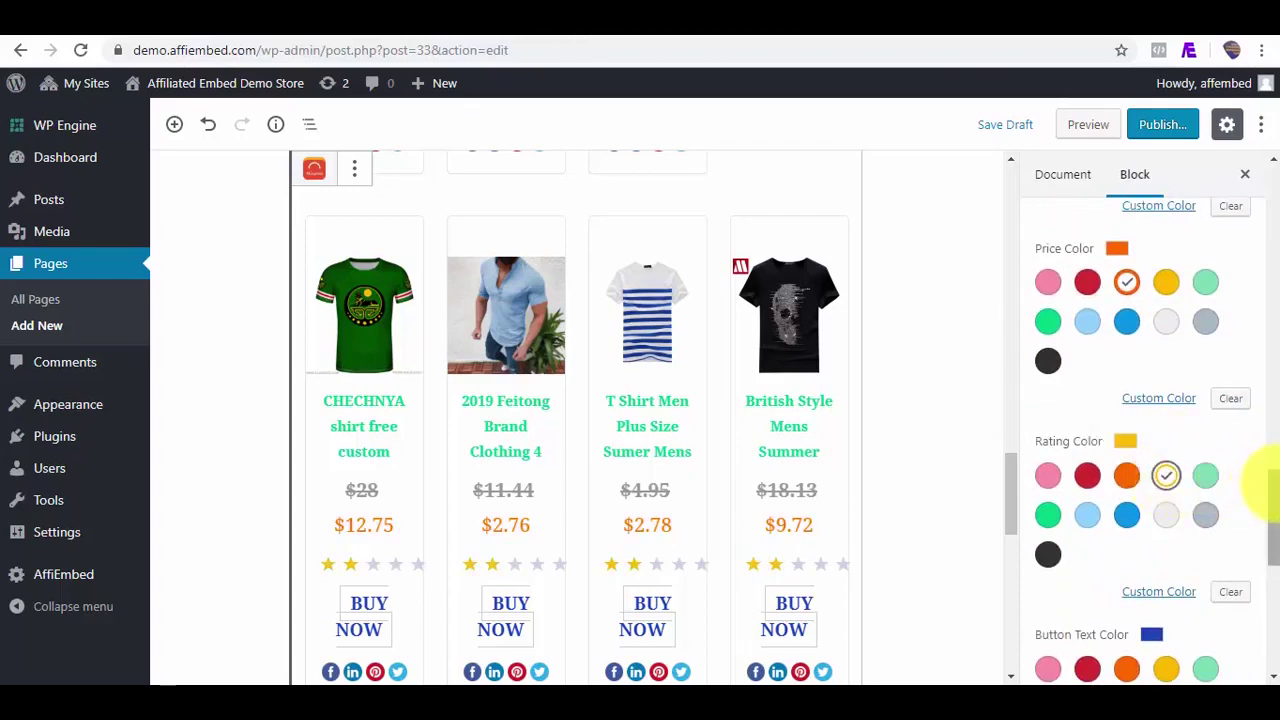
drag(1270, 485, 1271, 534)
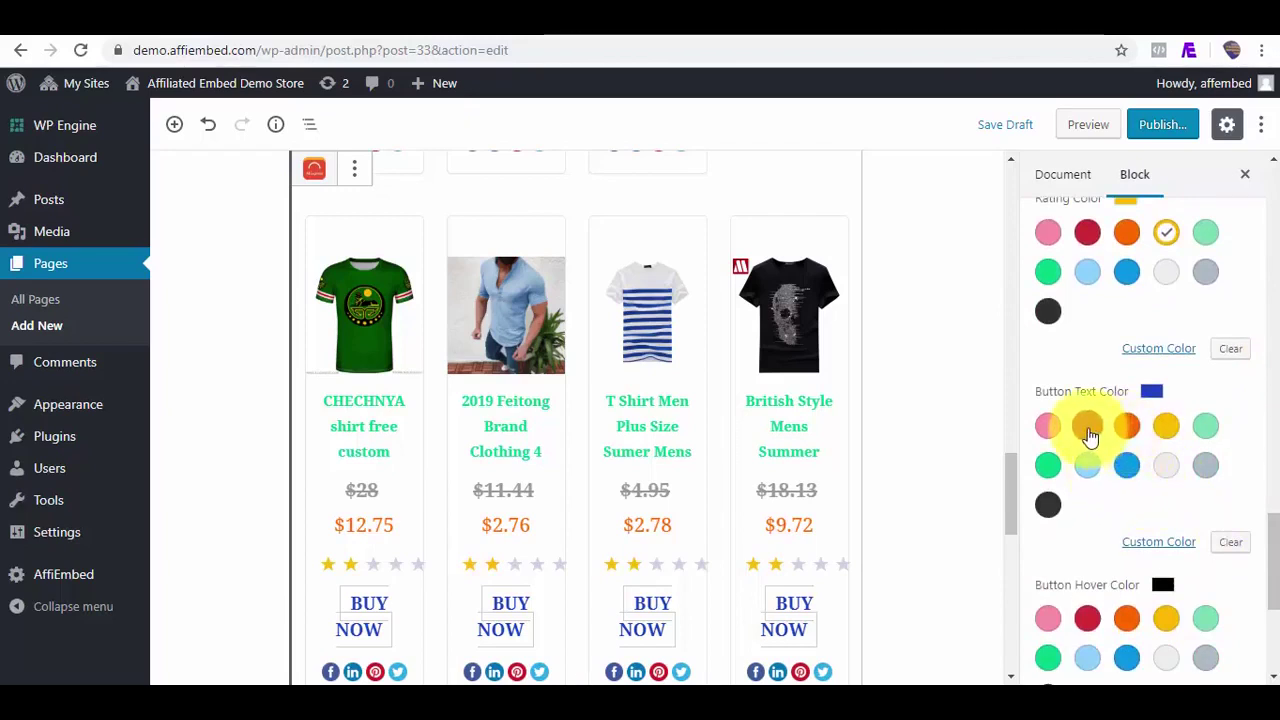
- Give the buy button a light blue hover and make the pagination vivid cyan blue
scroll(1257, 545, down, 2)
drag(1268, 580, 1229, 606)
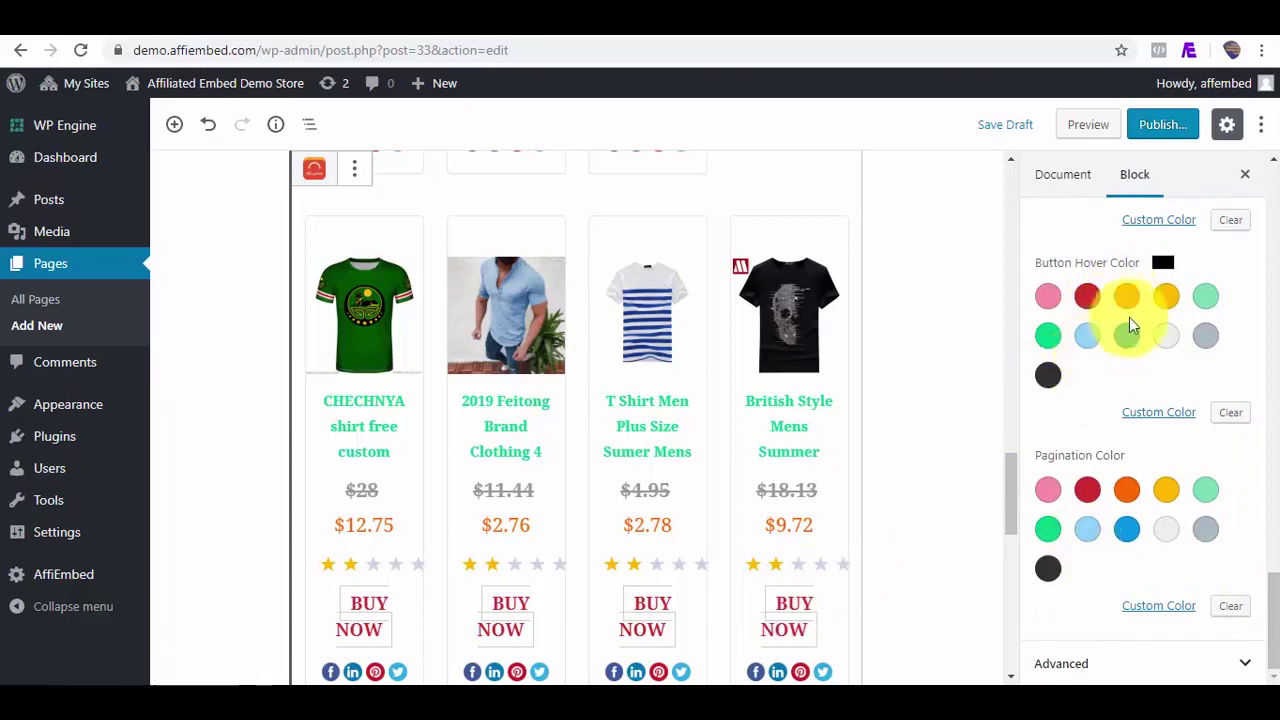
click(1087, 335)
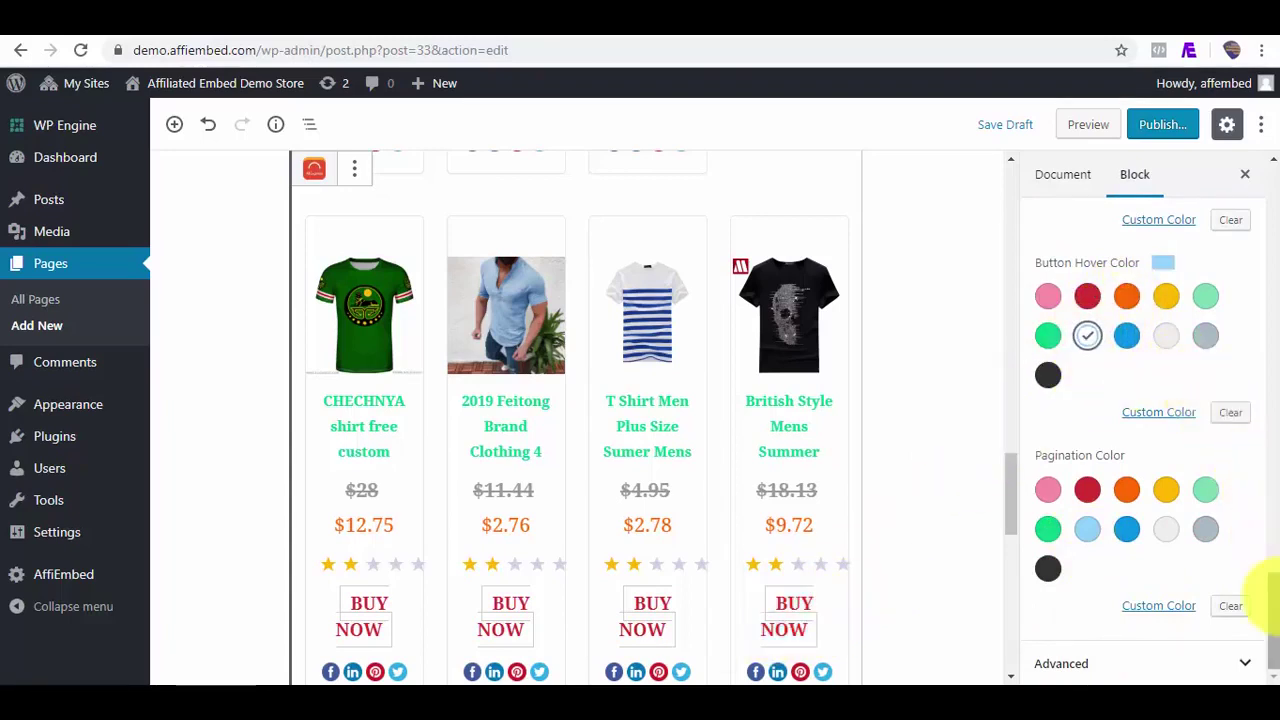
scroll(1008, 523, down, 4)
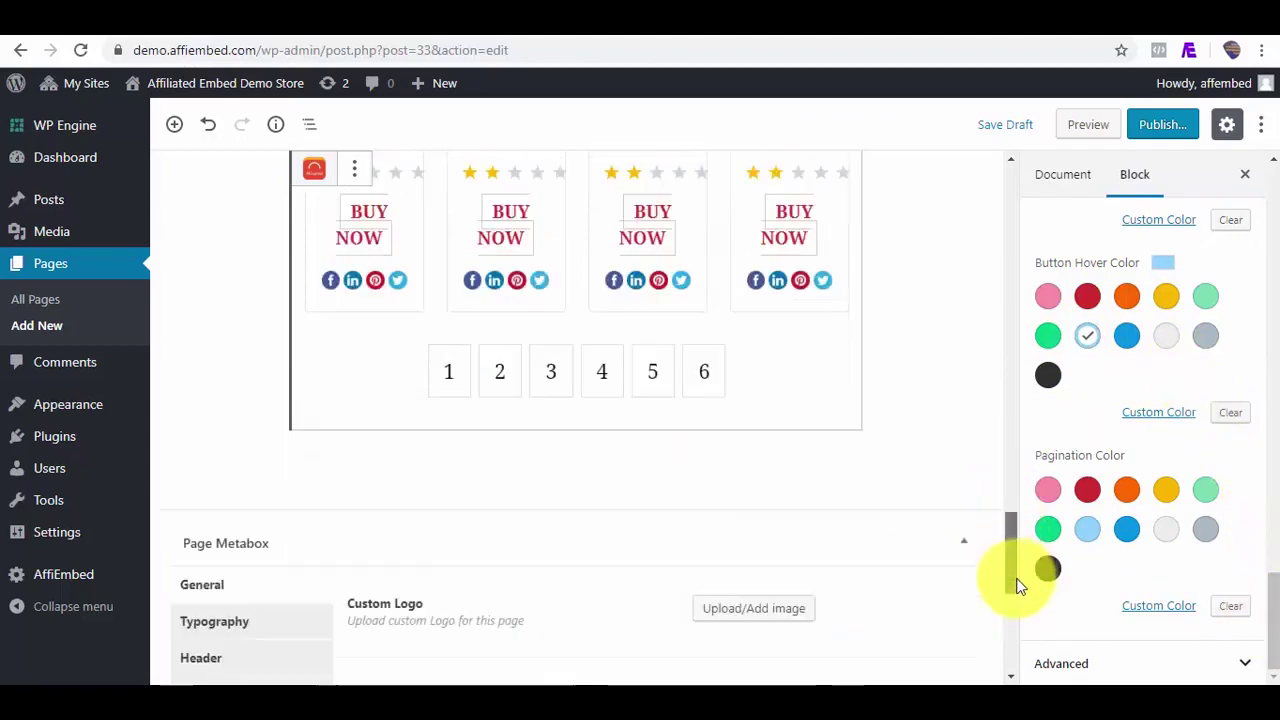
click(1126, 529)
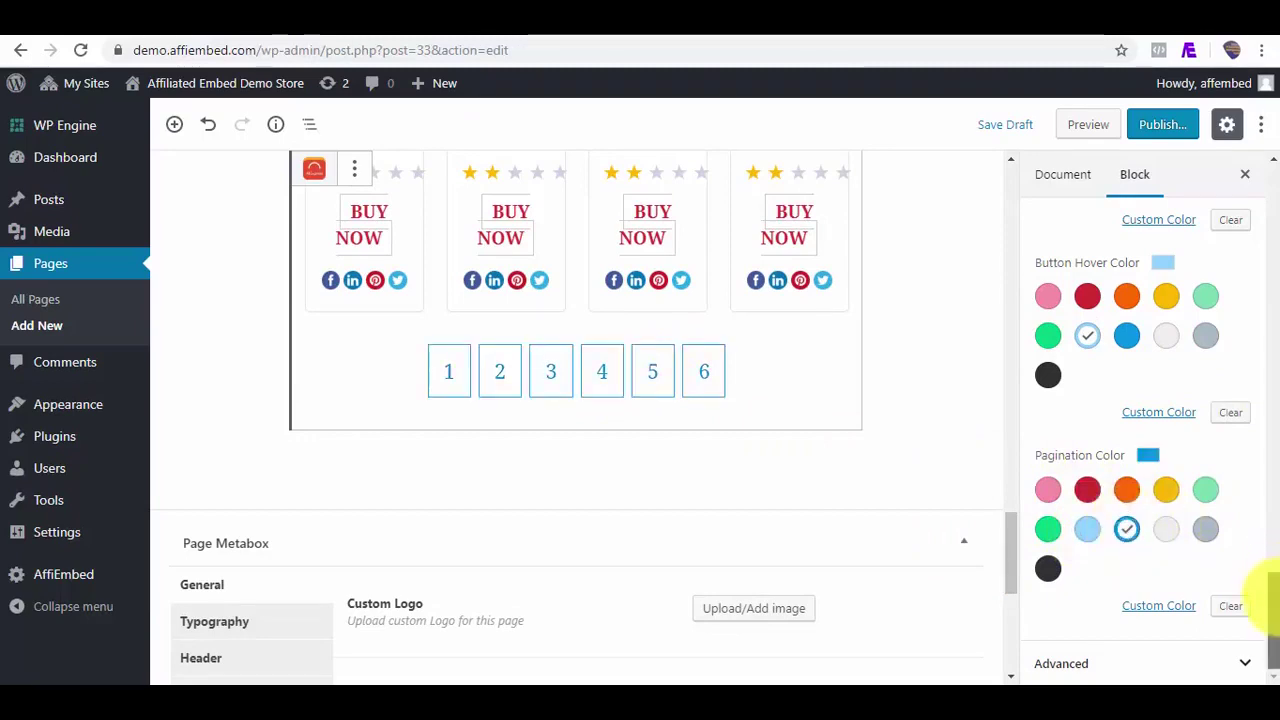
drag(1270, 610, 1270, 200)
- Publish the AliExpress Products page and review the live grid's pages 1–6 in a new tab
click(1160, 126)
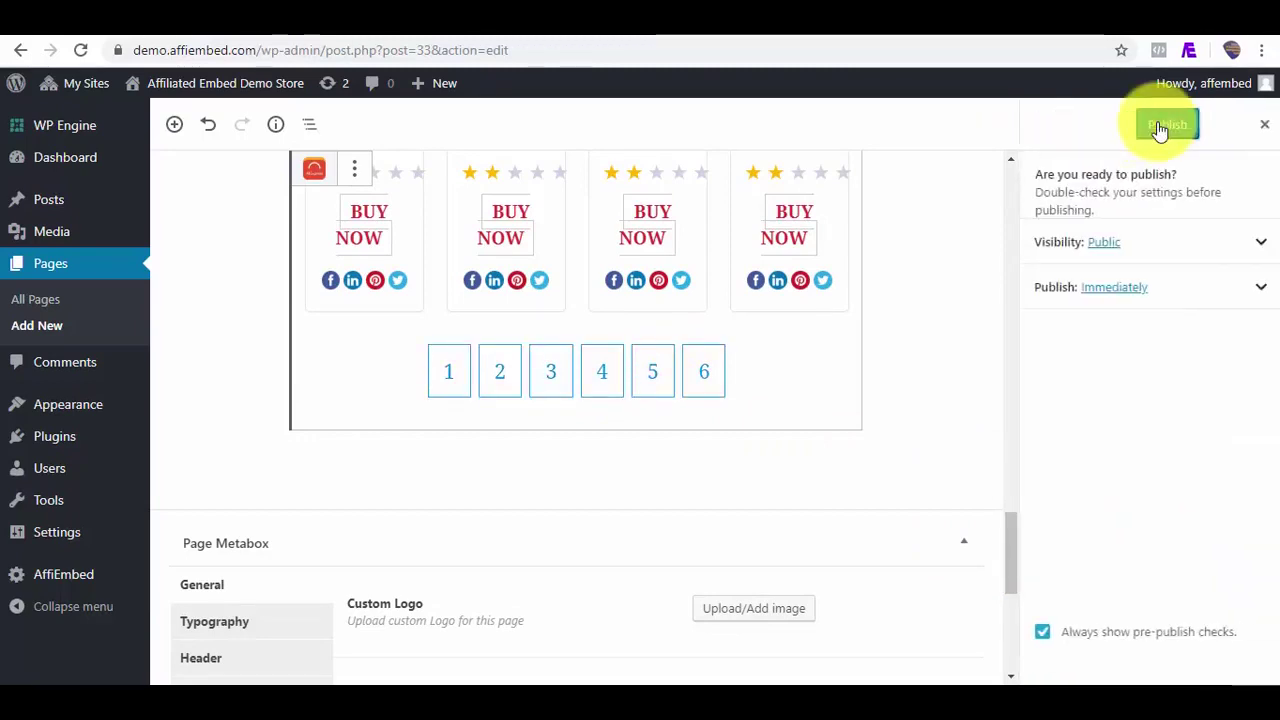
click(1162, 126)
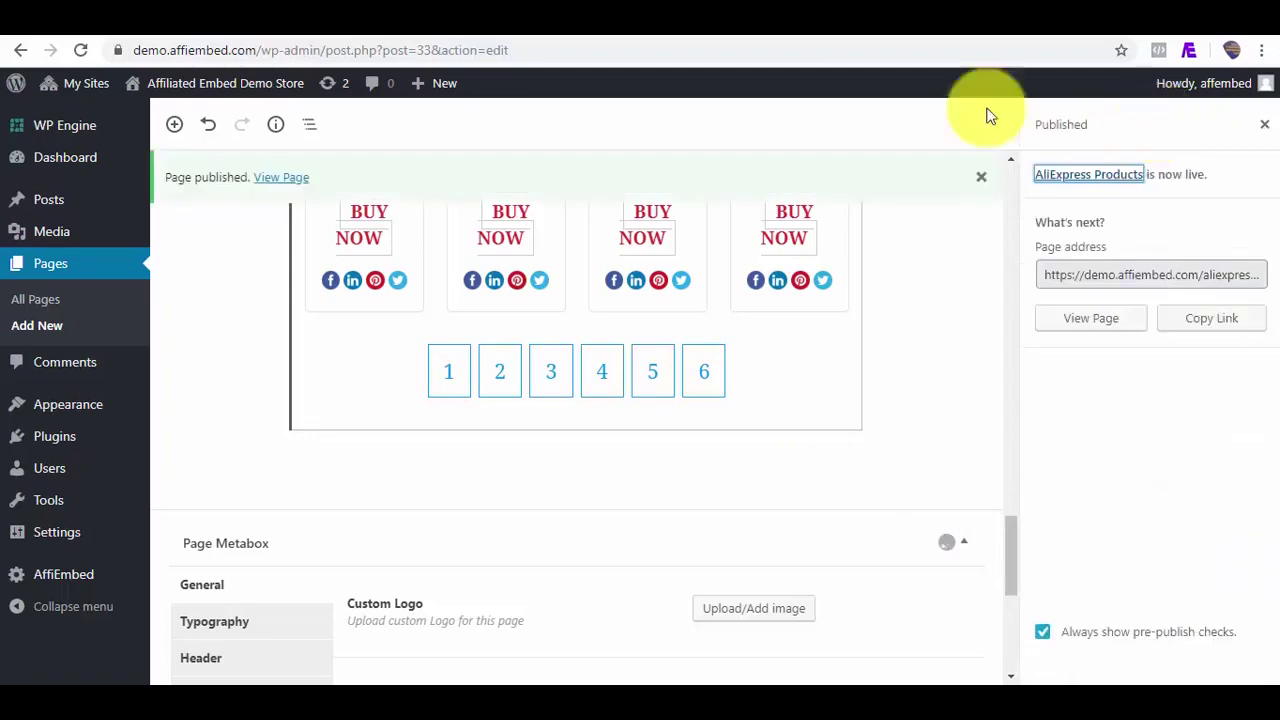
right_click(275, 187)
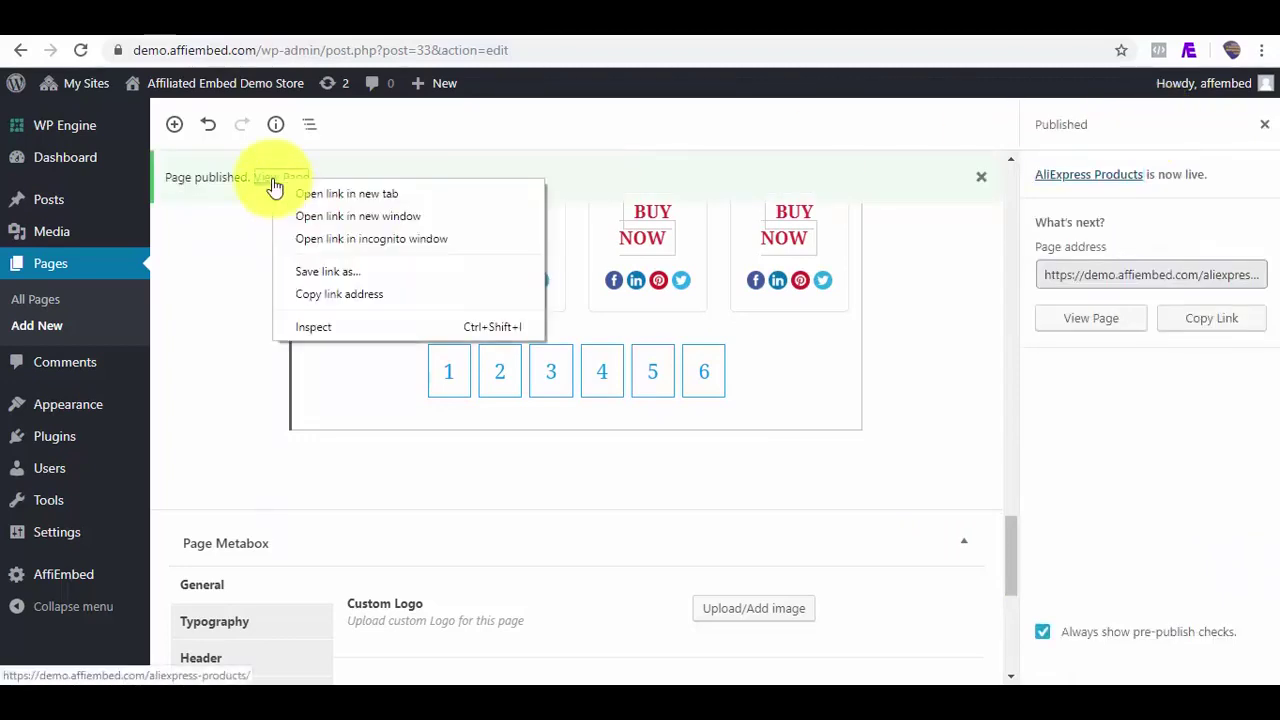
click(321, 193)
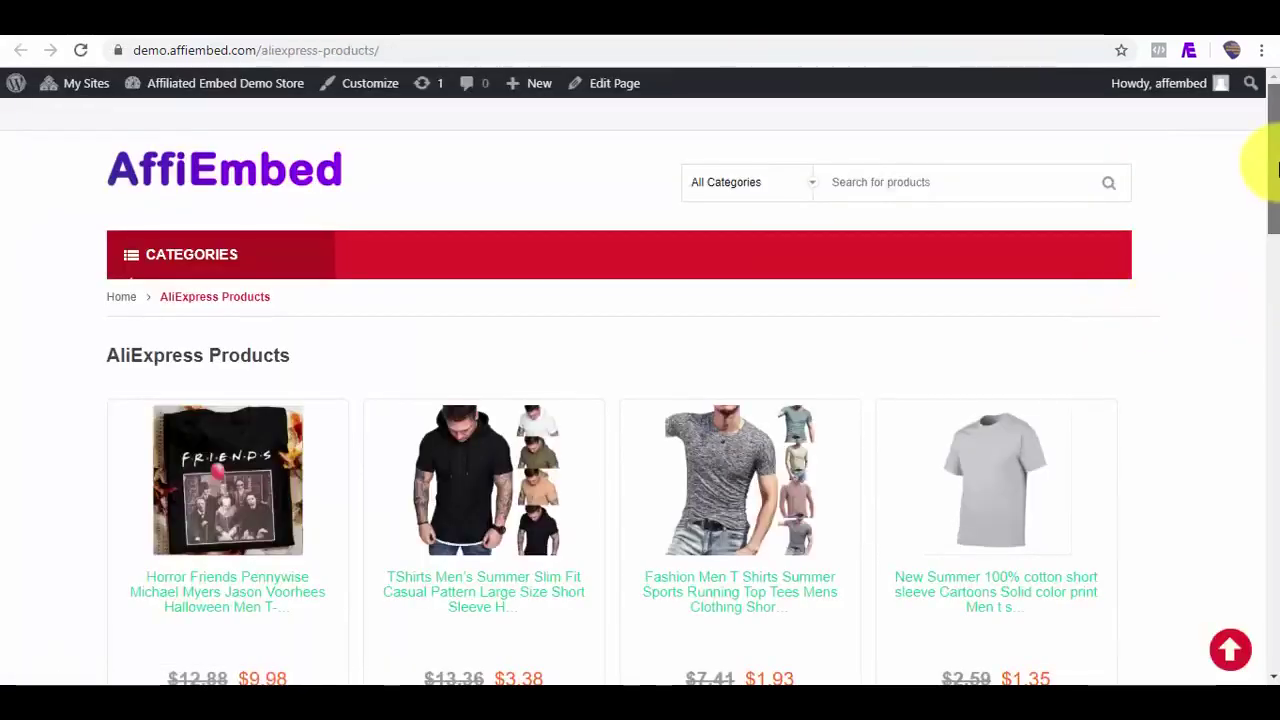
scroll(1275, 168, down, 1)
scroll(1257, 160, up, 1)
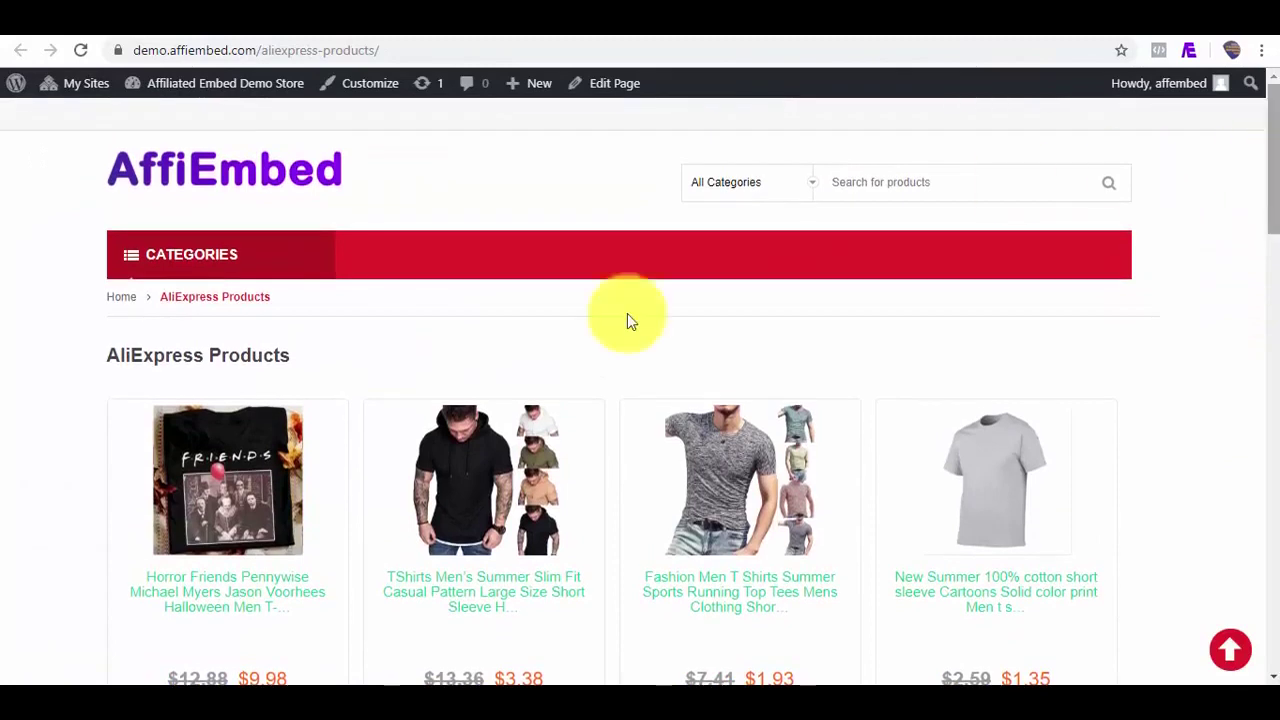
drag(1272, 182, 1262, 556)
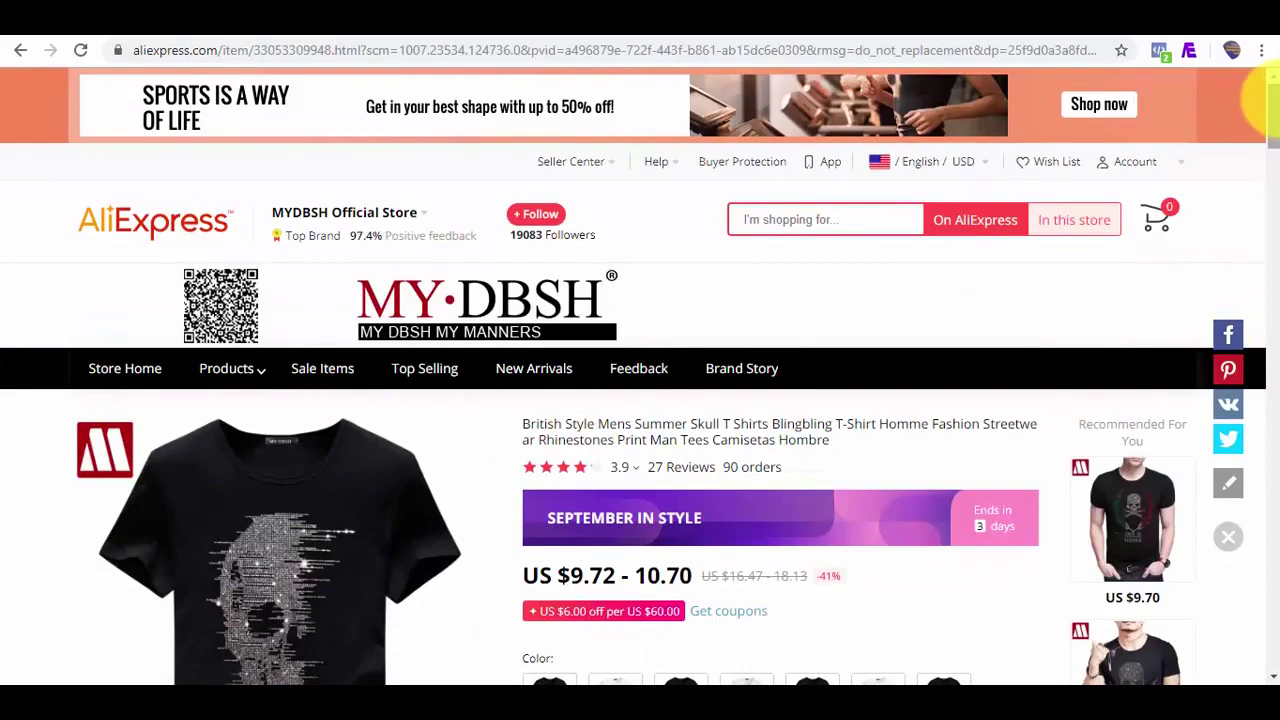
- Check the British Style skull T-shirt listing at US $9.72, then go back to the editor
scroll(1258, 105, down, 3)
scroll(1258, 110, up, 3)
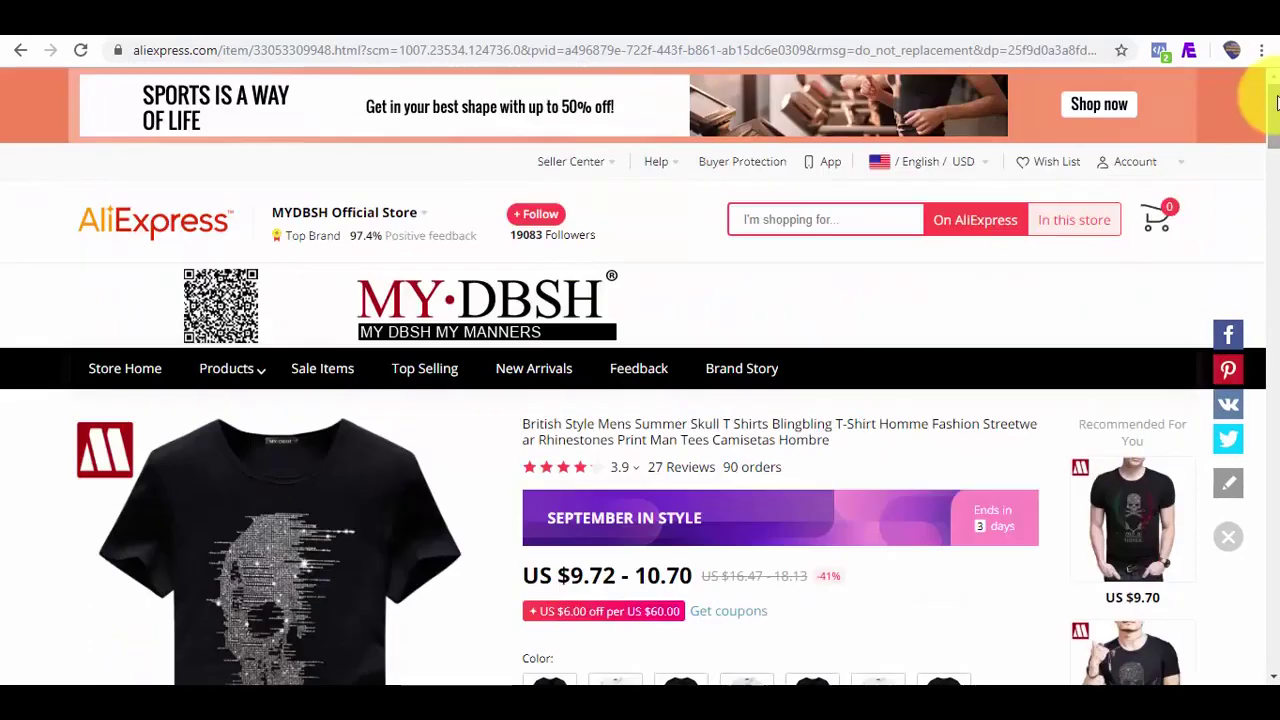
click(20, 51)
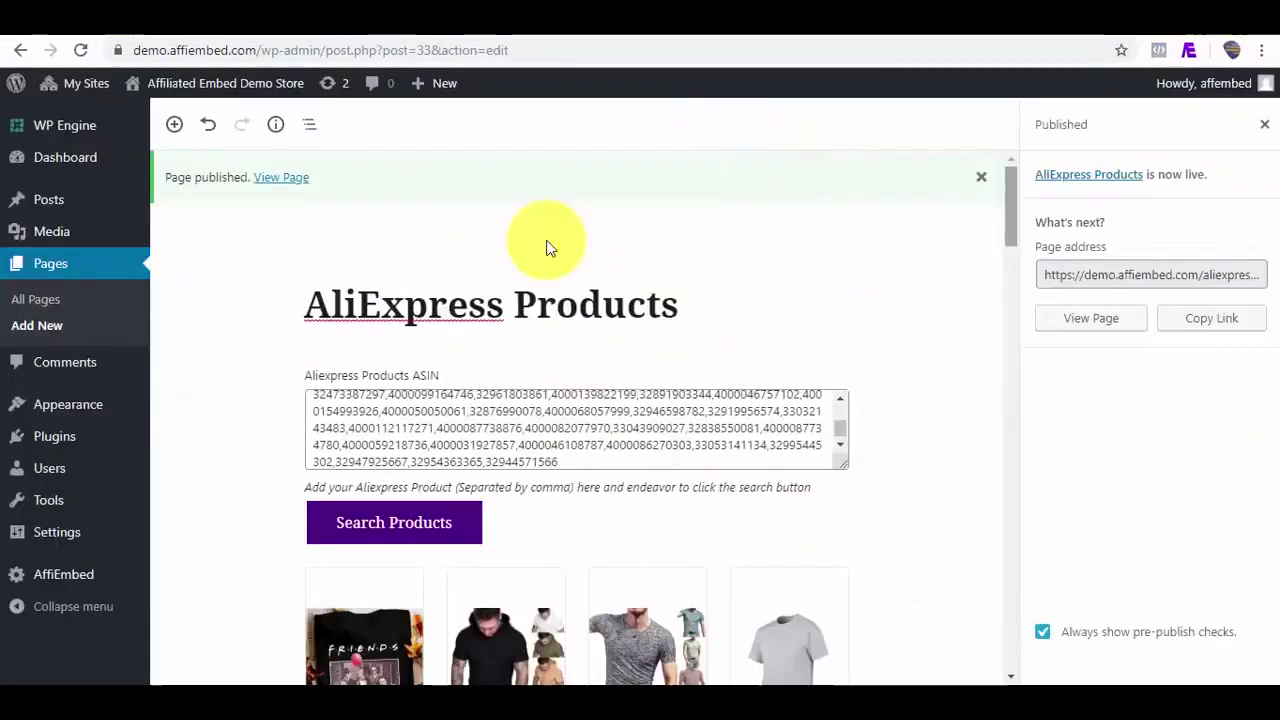
- Create a new WordPress page titled 'Amazon Germany'
click(36, 327)
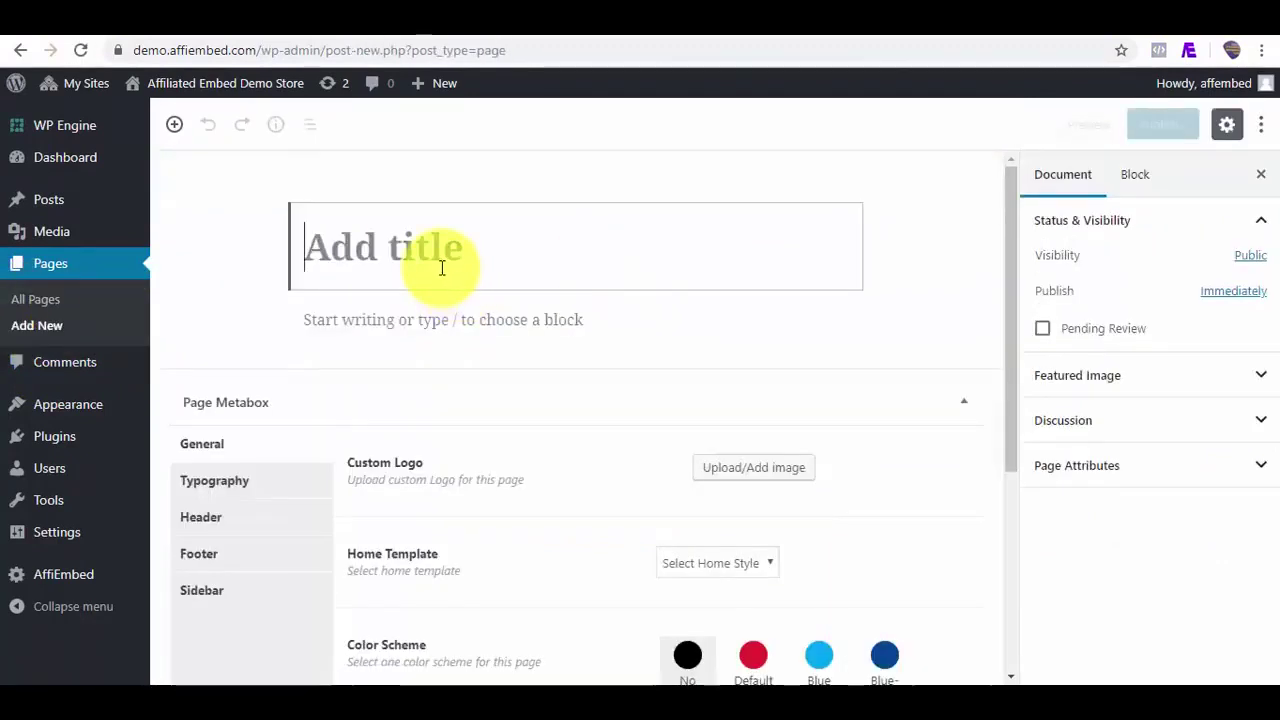
text(Aa)
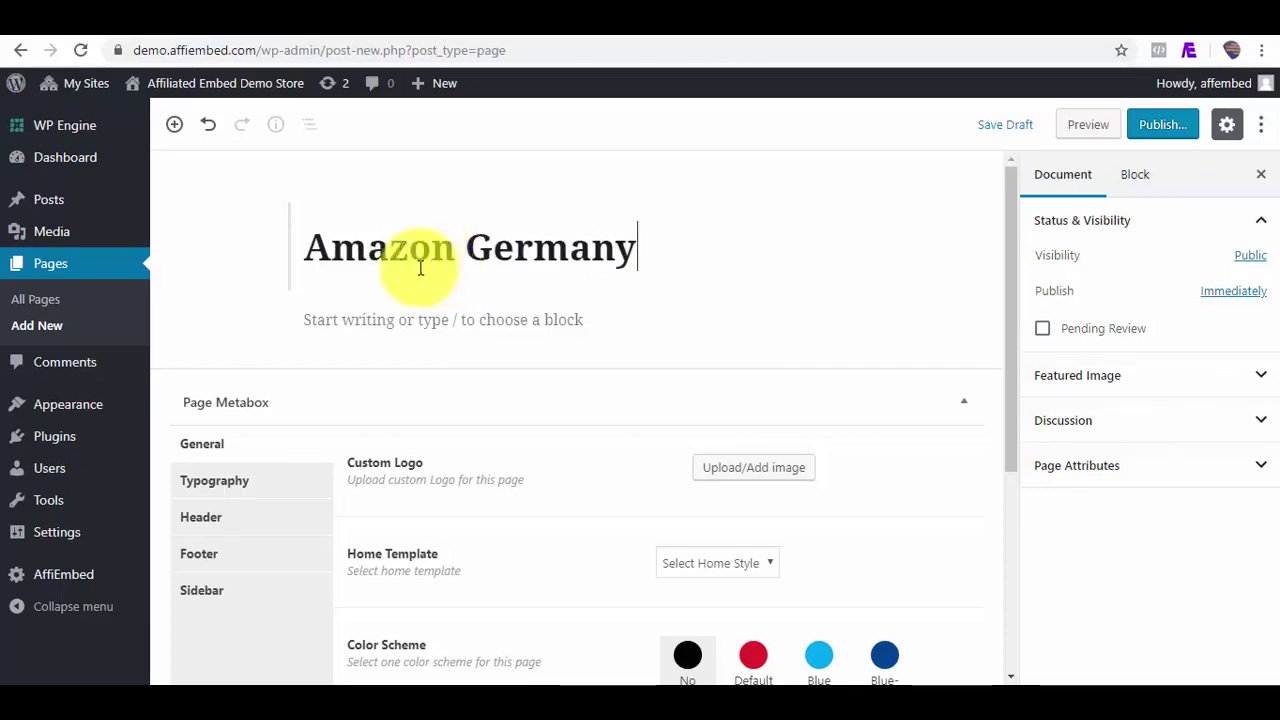
- Insert an Amazon AffiEmbed block, review its Amazon country sites, and switch to amazon.de
click(262, 321)
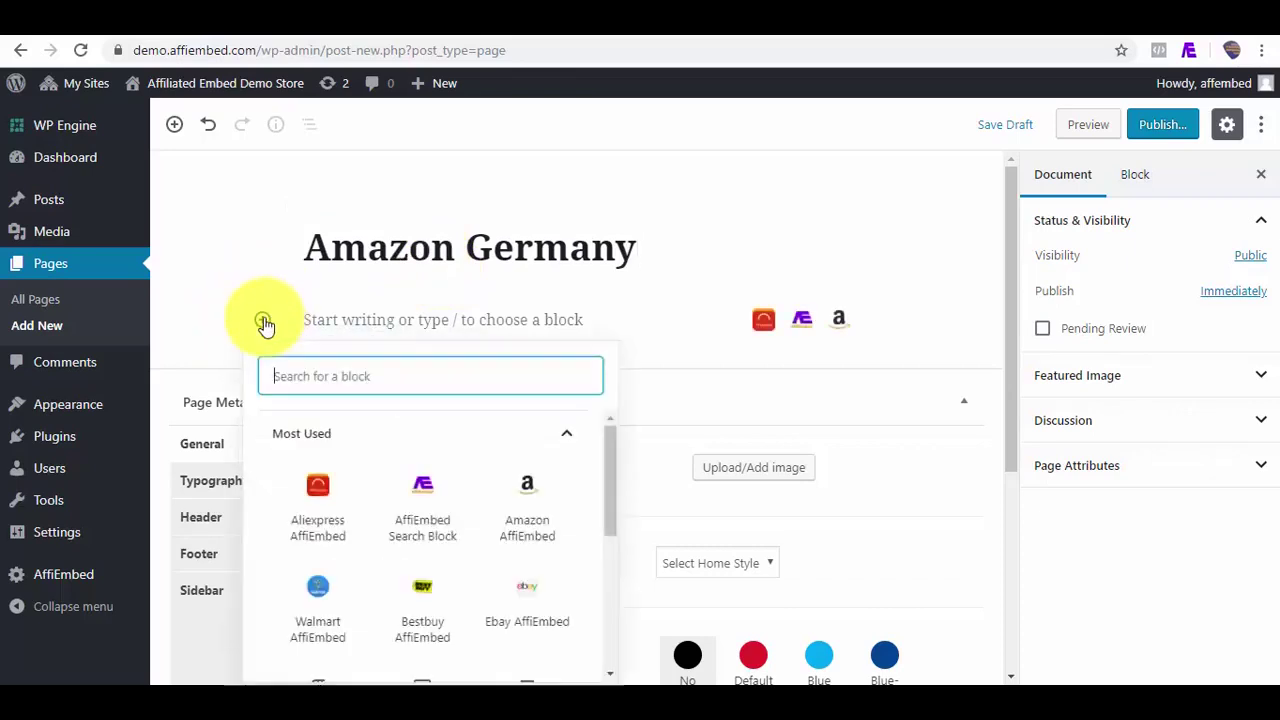
click(537, 514)
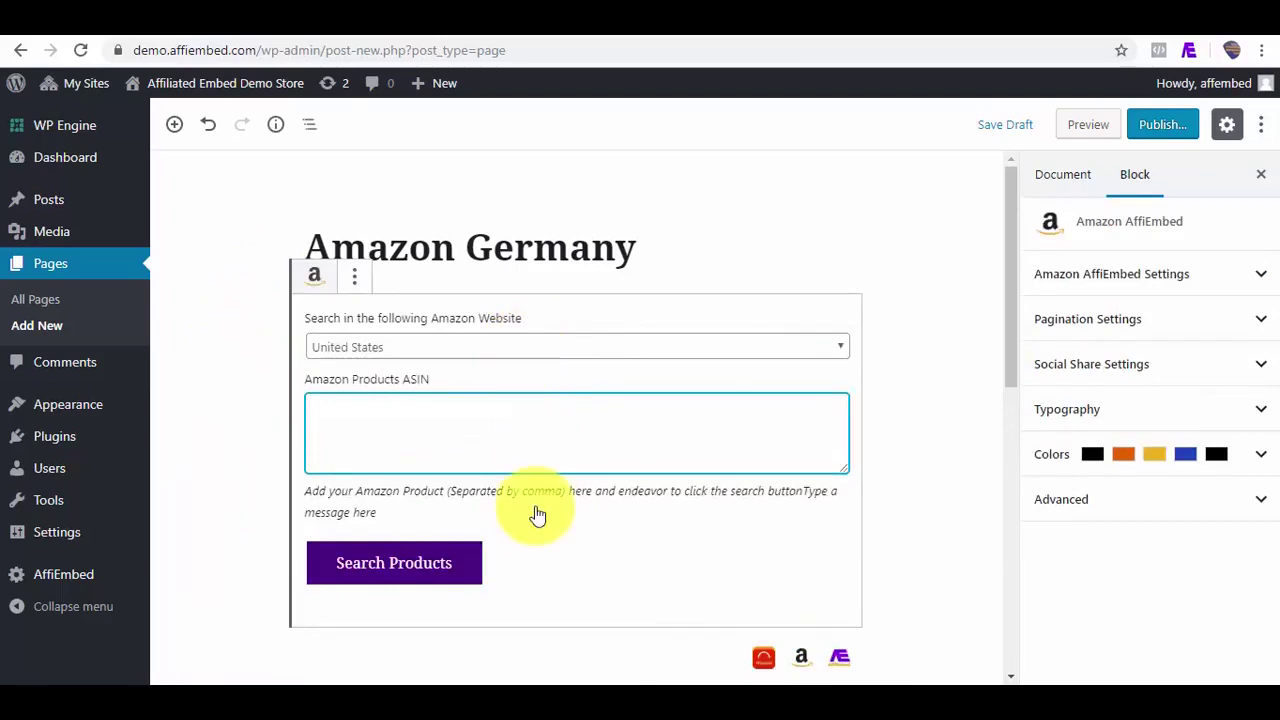
click(521, 347)
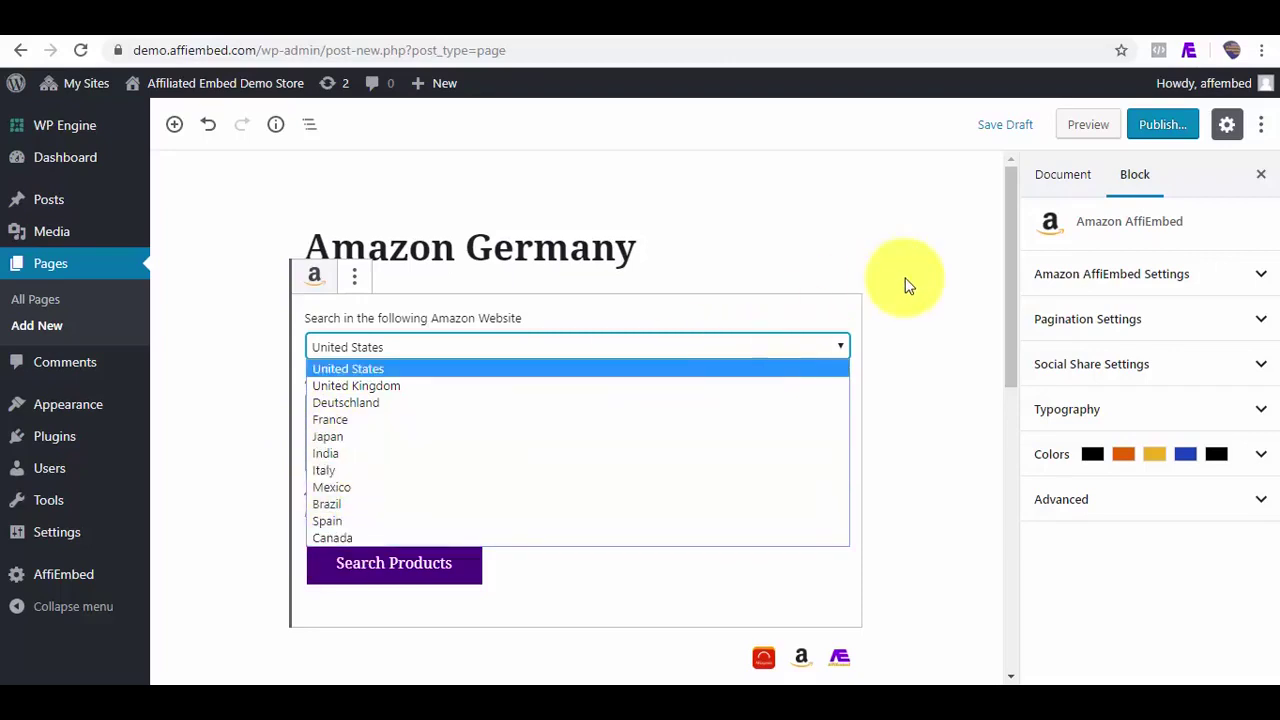
click(735, 36)
click(735, 36)
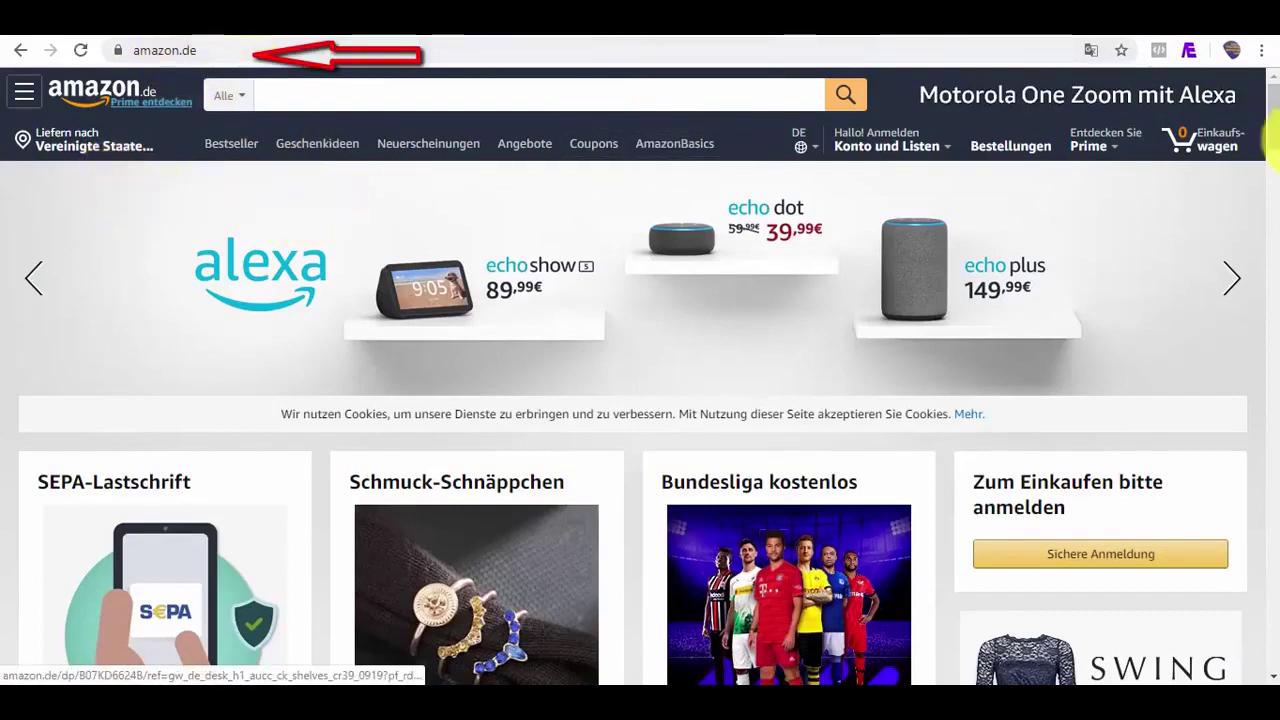
- Browse amazon.de to the UMI brand store with UMI Best Sellers and UMI Neuheiten
scroll(1263, 166, down, 2)
scroll(1263, 166, up, 2)
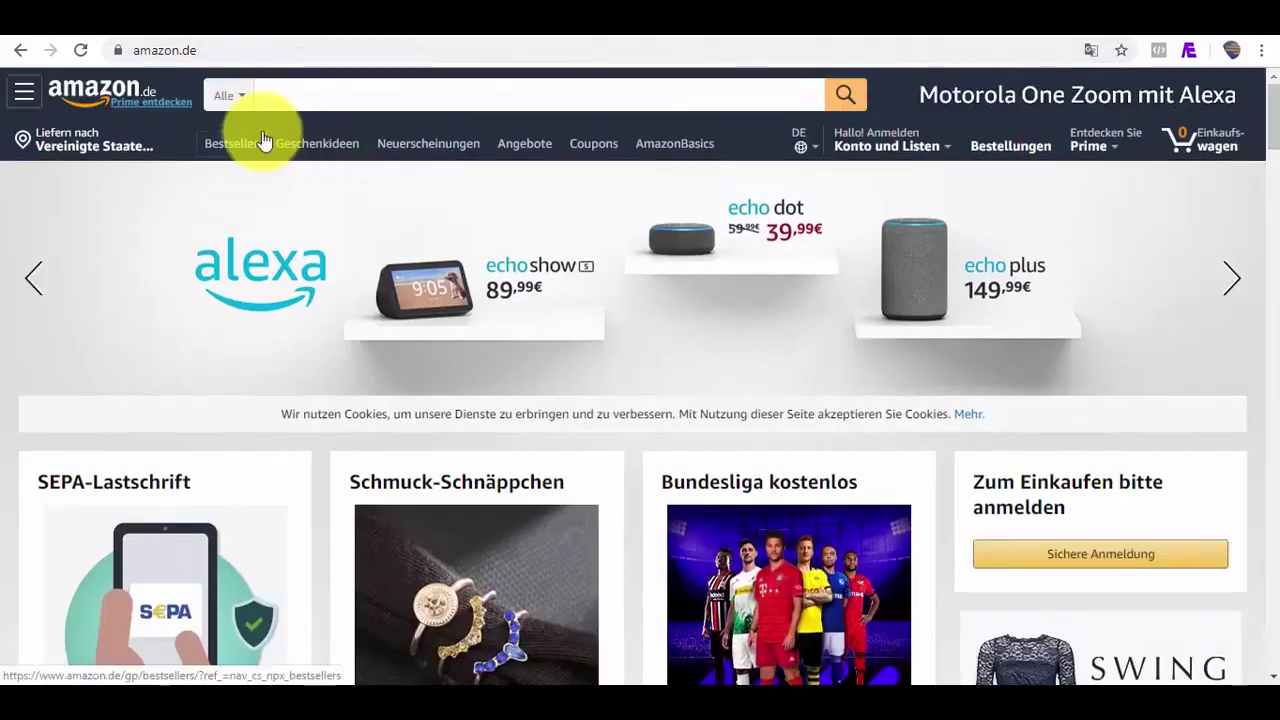
scroll(1268, 200, down, 10)
scroll(1265, 200, down, 4)
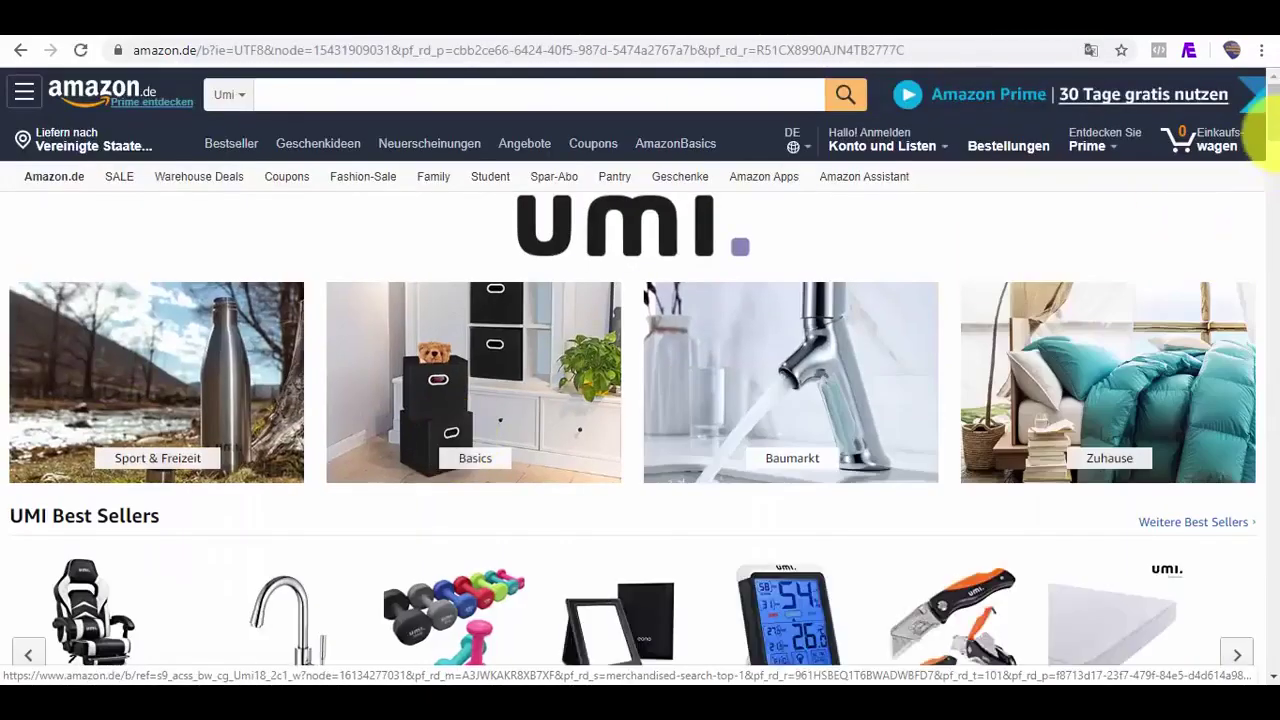
scroll(1272, 175, down, 3)
drag(1275, 150, 1270, 122)
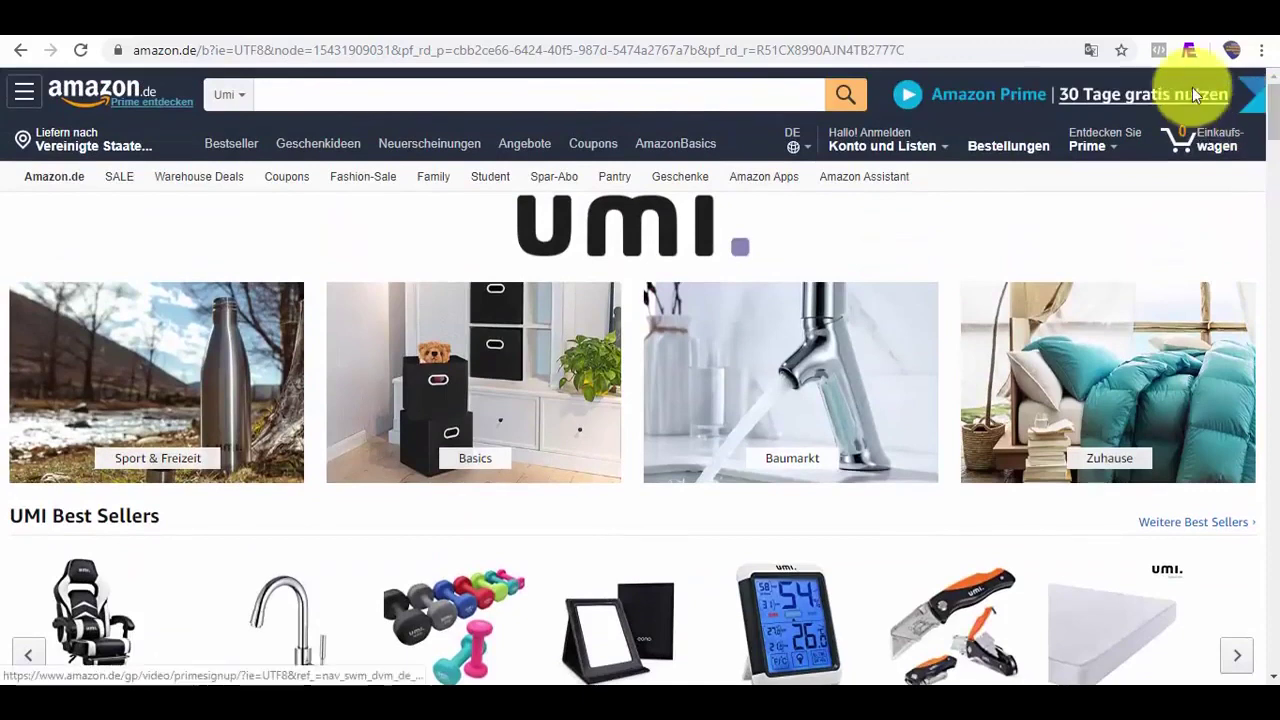
- Try the AffiEmbed collector, then open the Bürobedarf & Schreibwaren bestseller list on amazon.de
click(1190, 50)
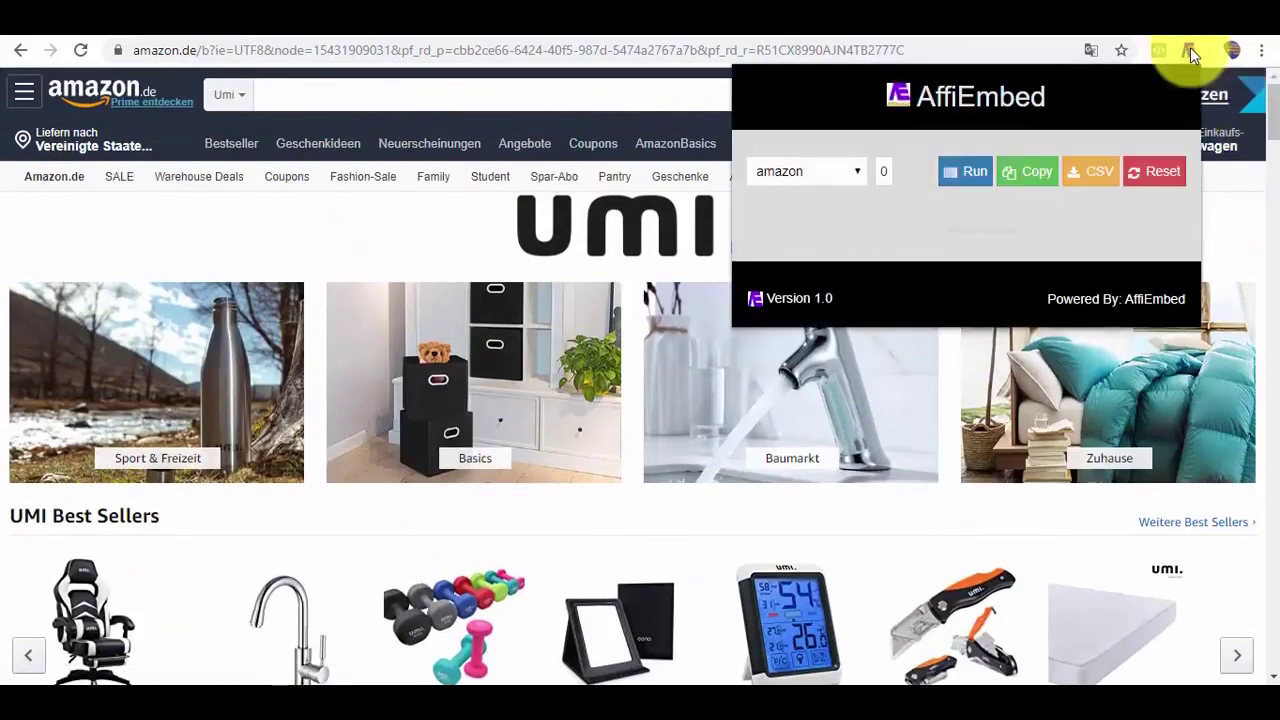
click(979, 184)
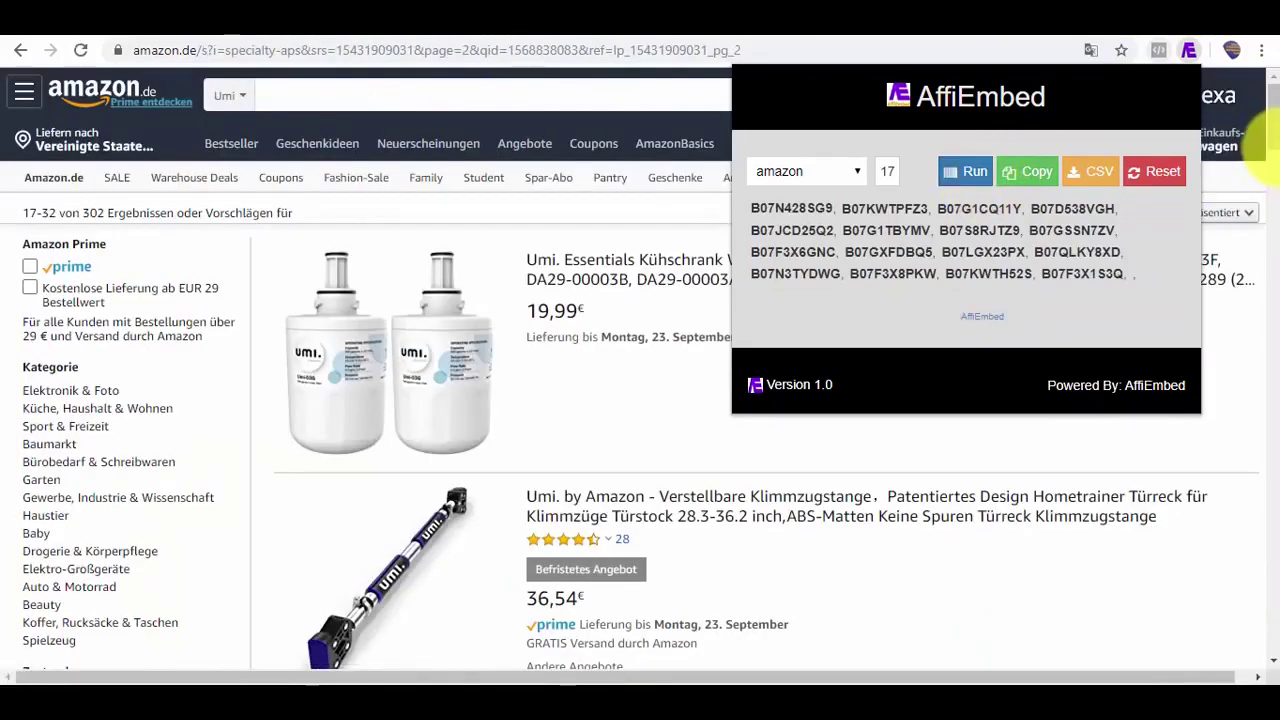
click(140, 472)
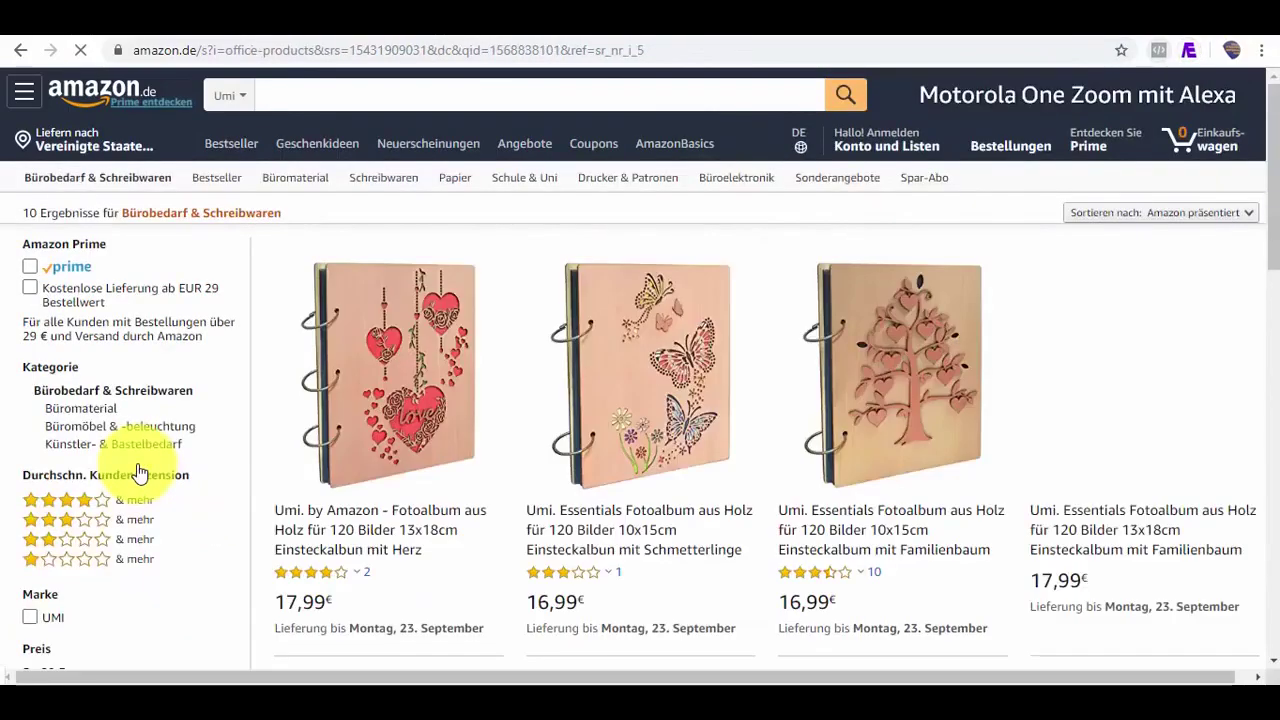
mouse_move(1266, 95)
mouse_down()
mouse_move(1266, 423)
mouse_move(1266, 95)
mouse_up()
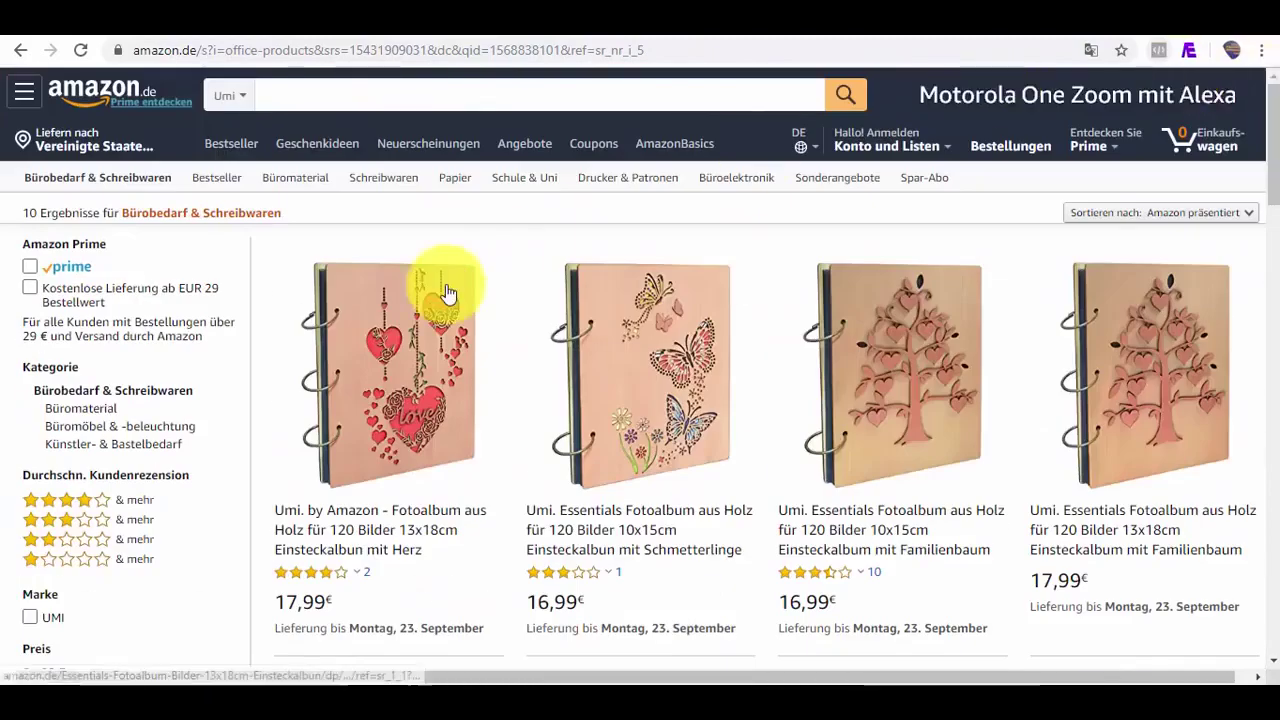
click(220, 186)
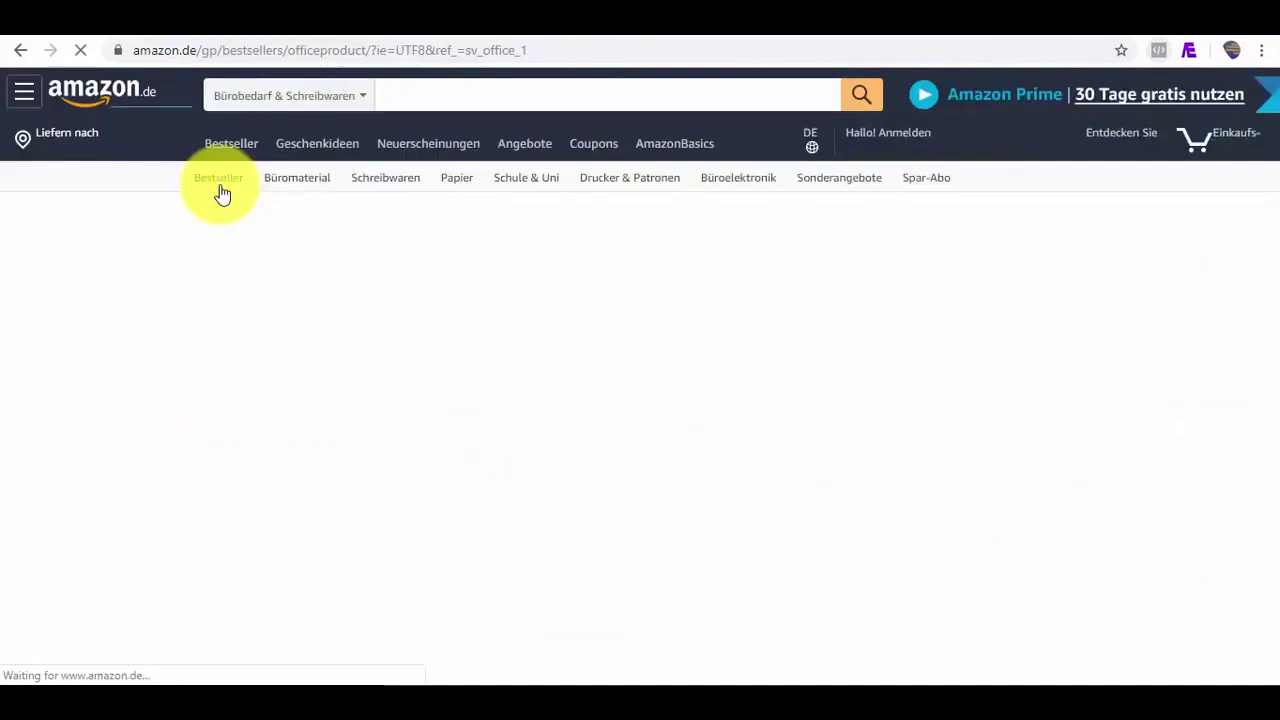
drag(1276, 134, 1268, 270)
- Collect 67 ASINs from the office-supplies bestseller pages with AffiEmbed and return to WordPress
click(1189, 56)
click(975, 172)
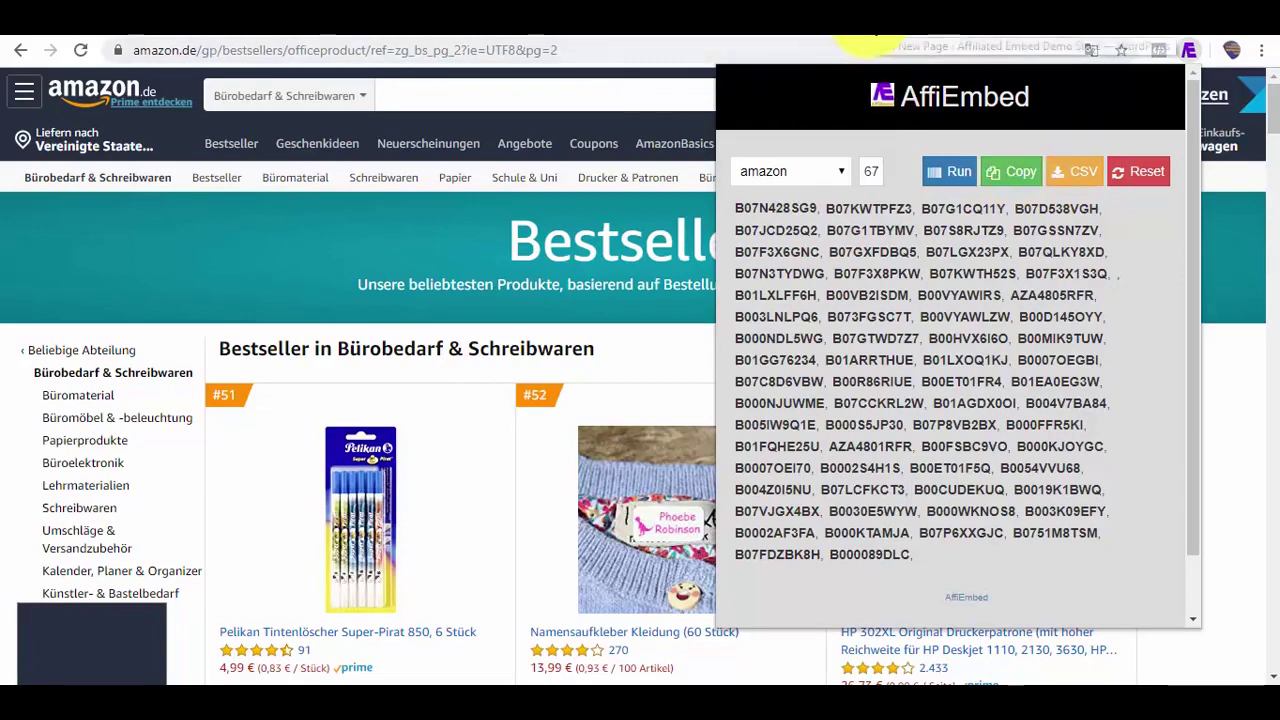
click(873, 33)
- Paste the collected ASINs, set the Amazon website to Deutschland, and search the products
click(467, 440)
key(ctrl+v)
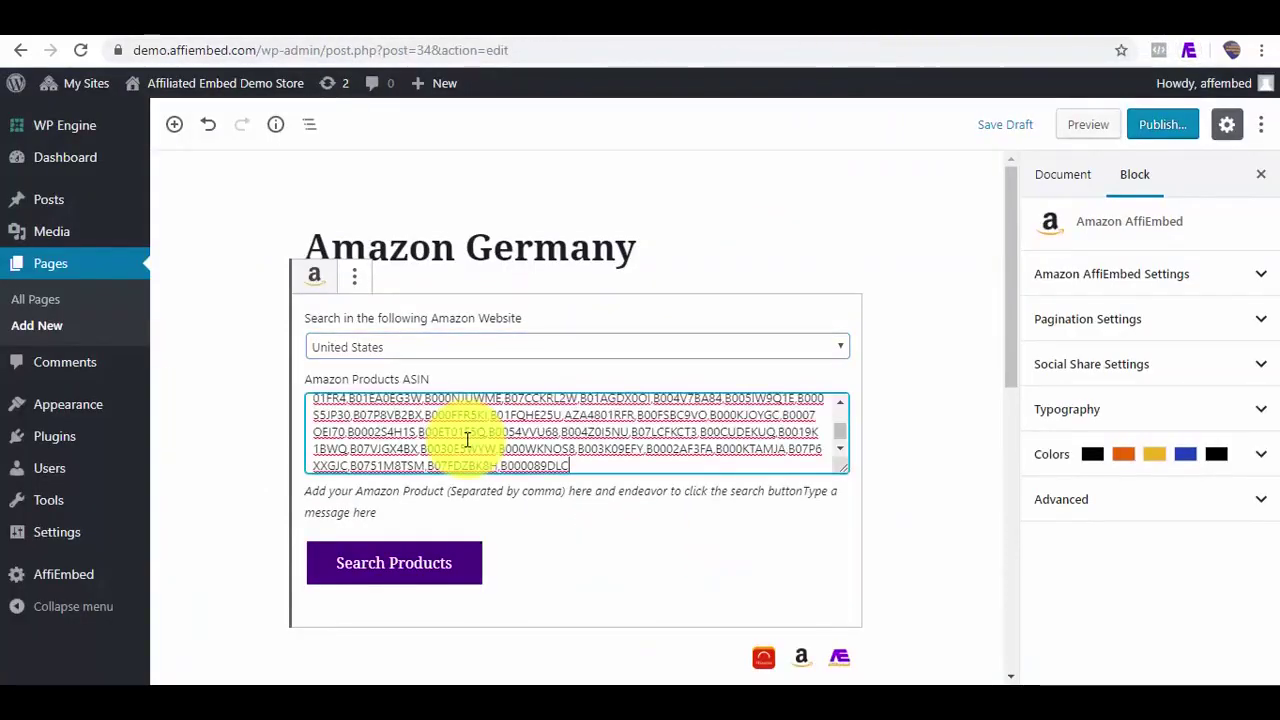
click(422, 350)
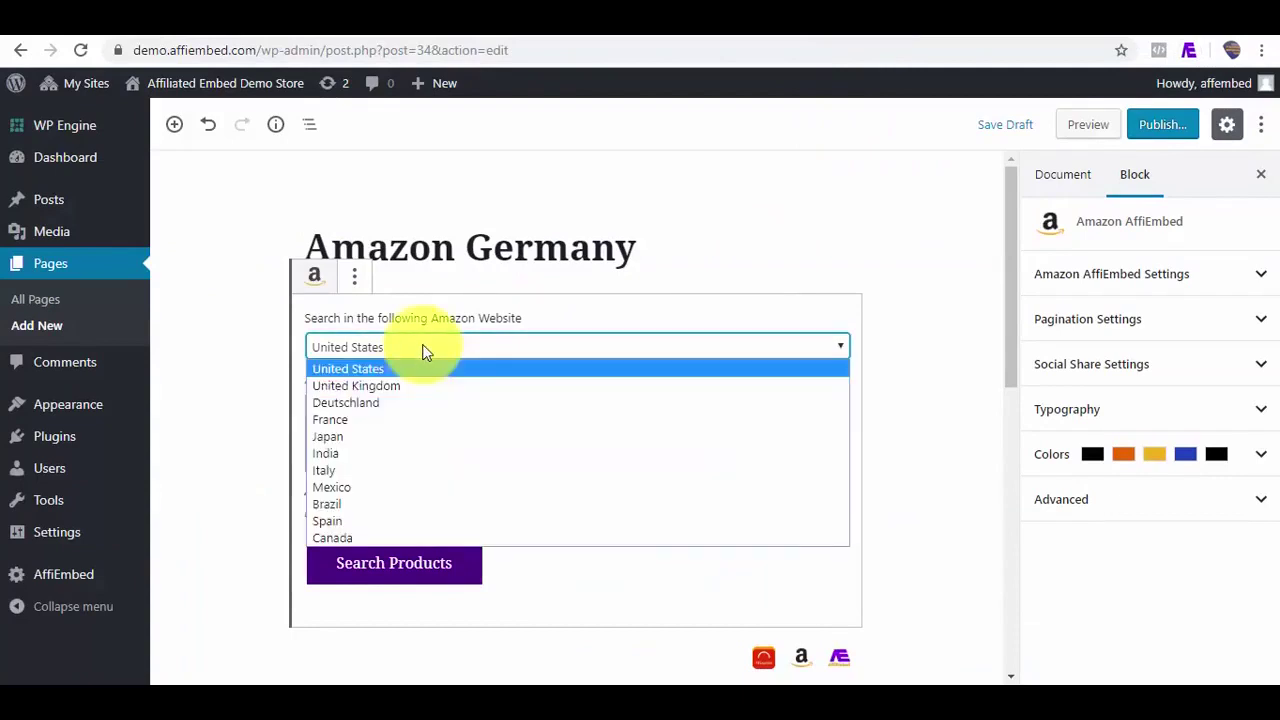
click(363, 402)
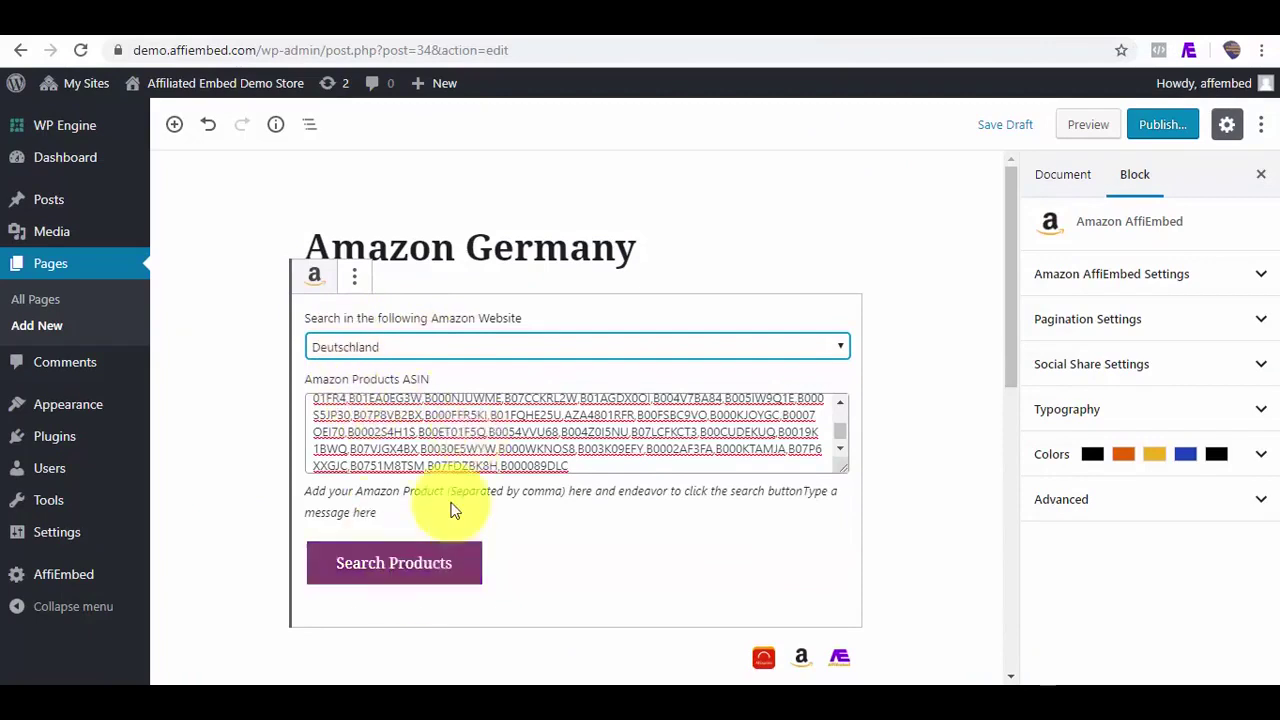
click(416, 566)
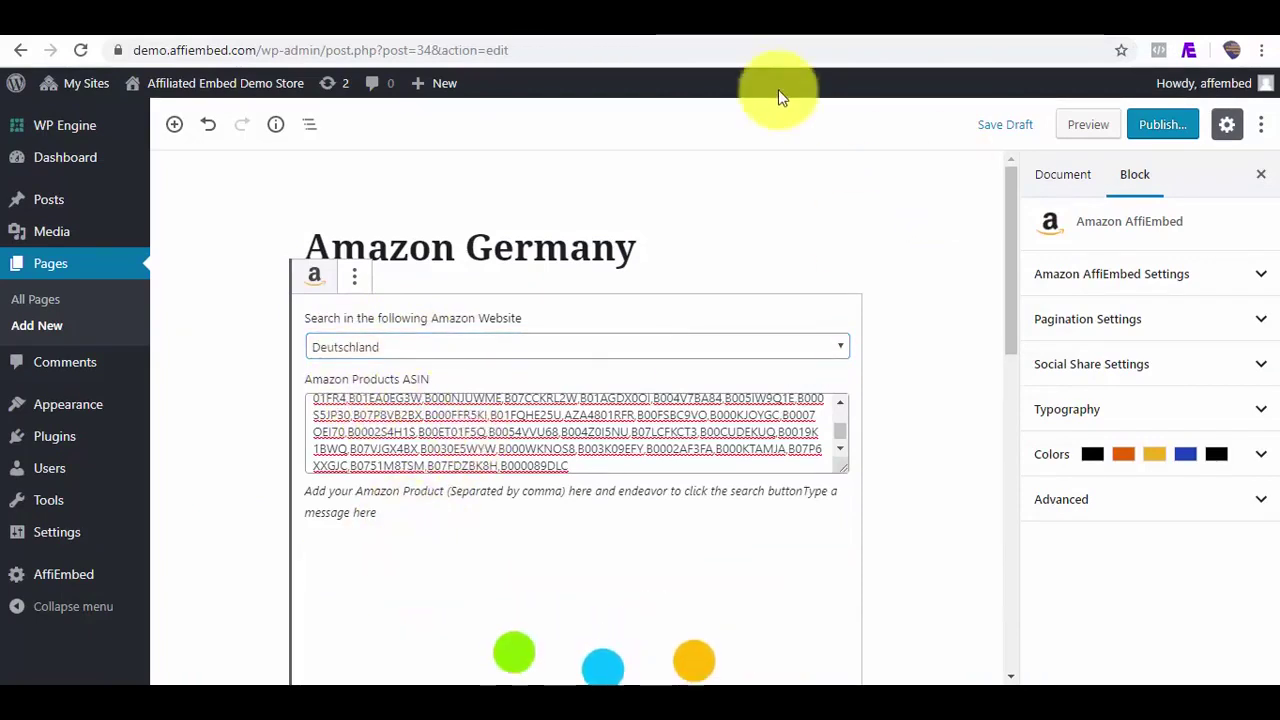
- Compare the loaded product grid against the amazon.de bestseller page
click(748, 33)
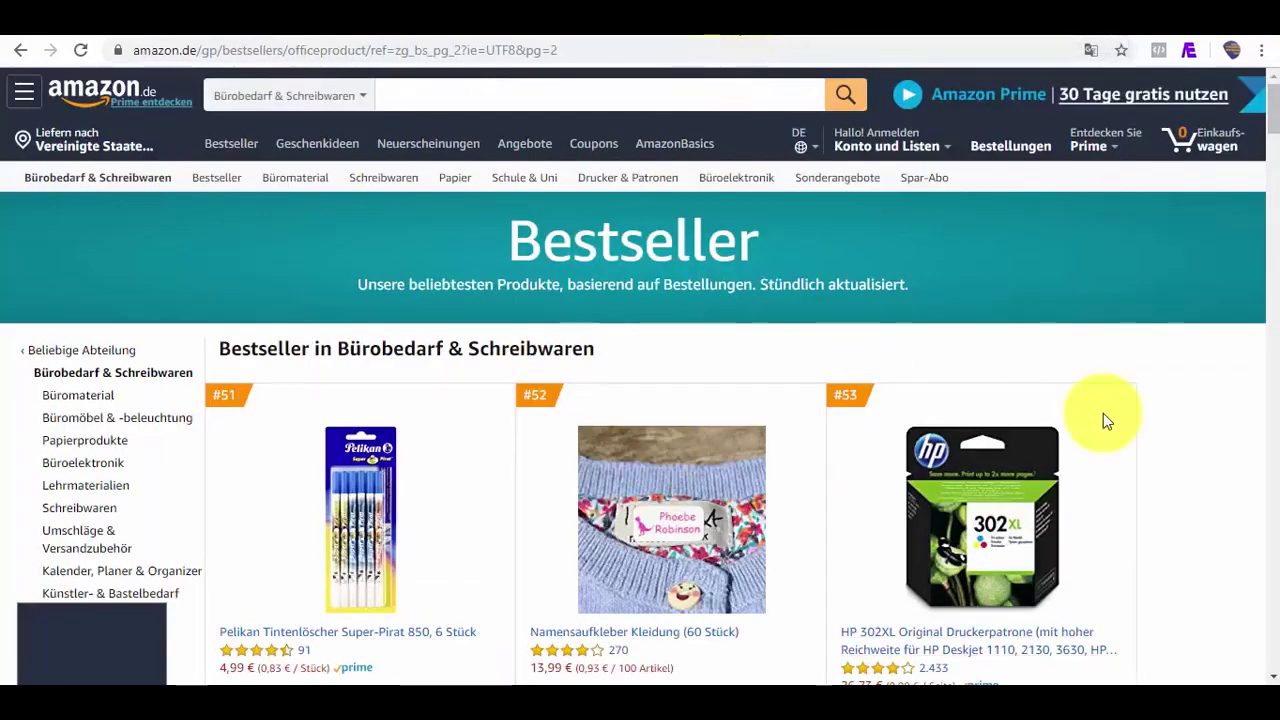
drag(1276, 127, 1270, 158)
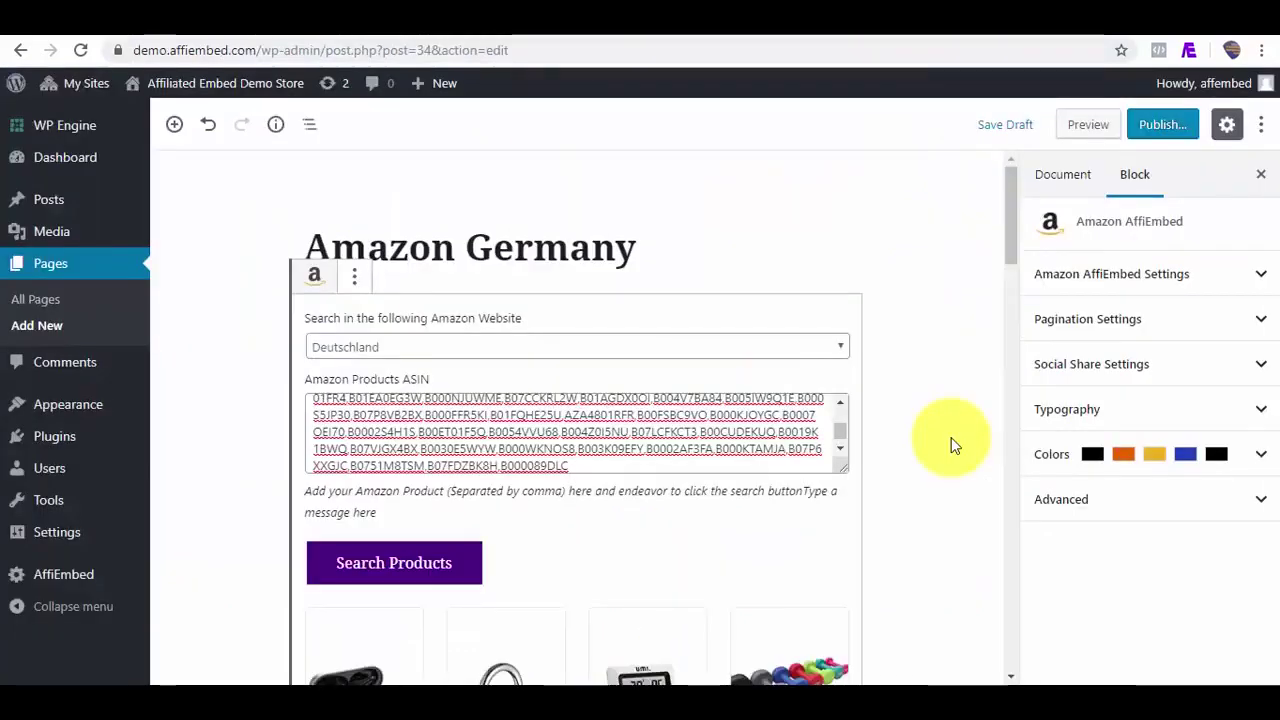
drag(1007, 247, 1006, 345)
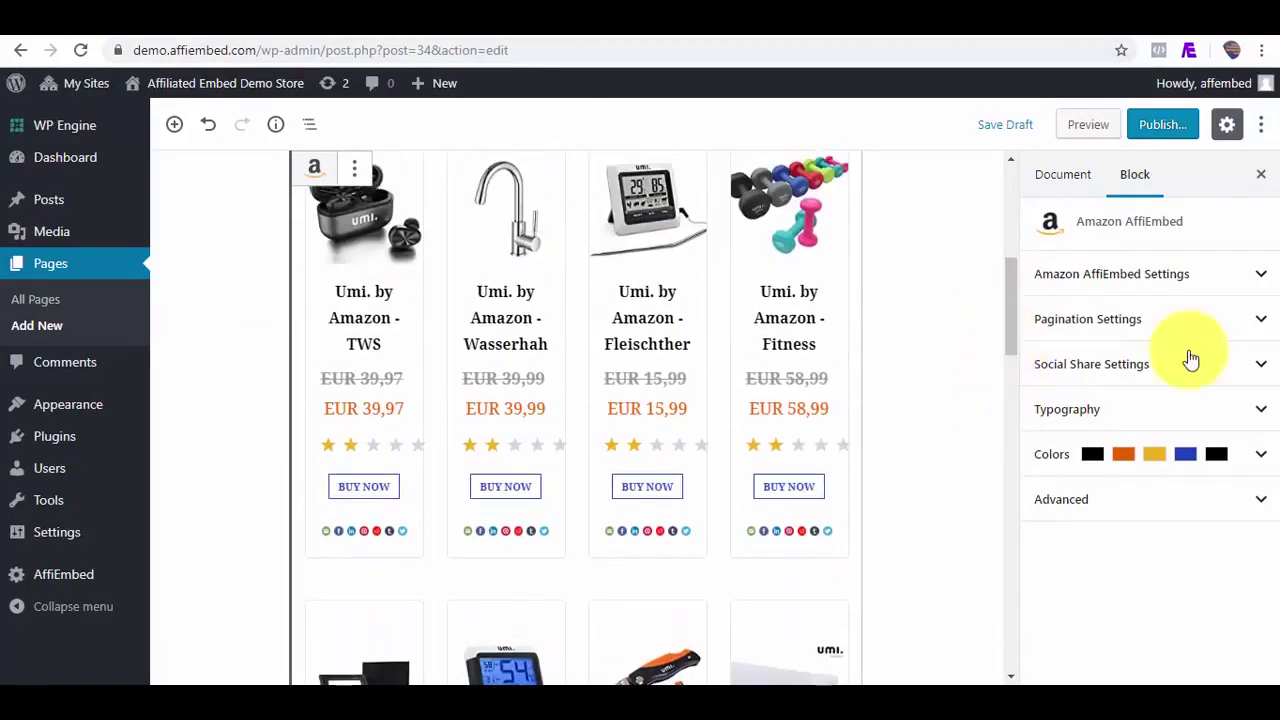
- Copy the Amazon affiliate tag from the Notepad note into the DeepLink field
click(1262, 285)
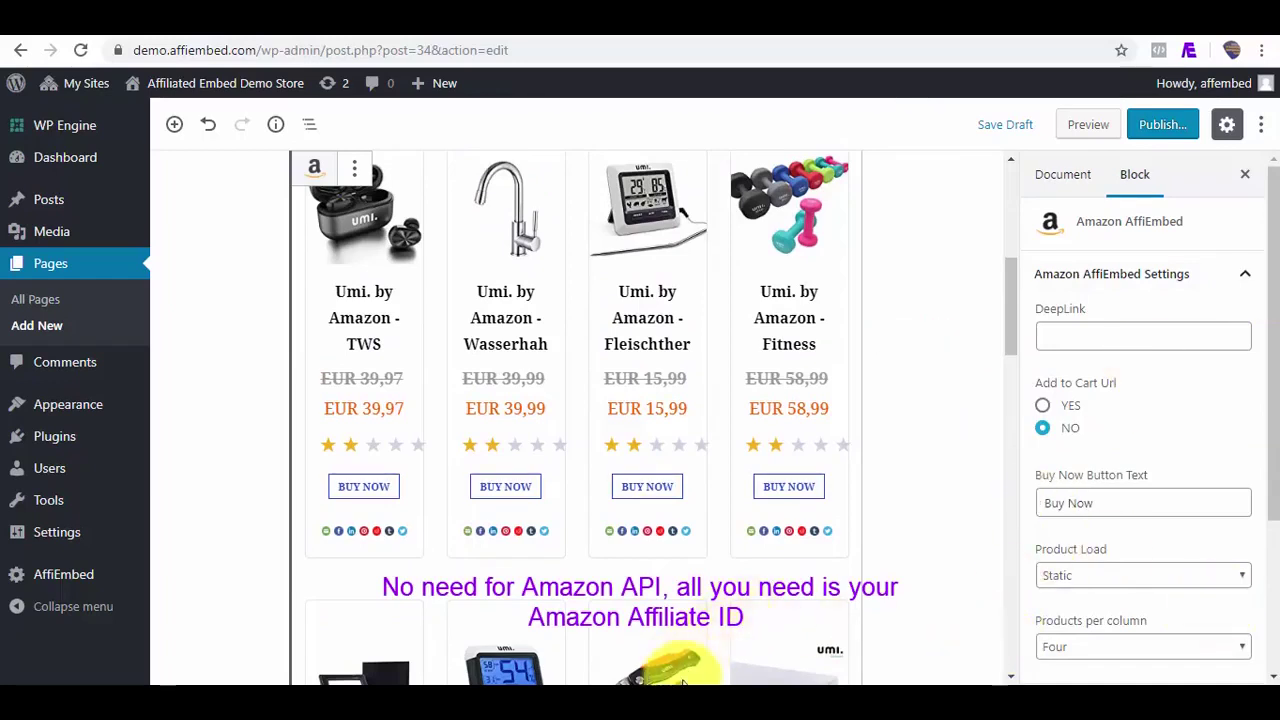
click(650, 640)
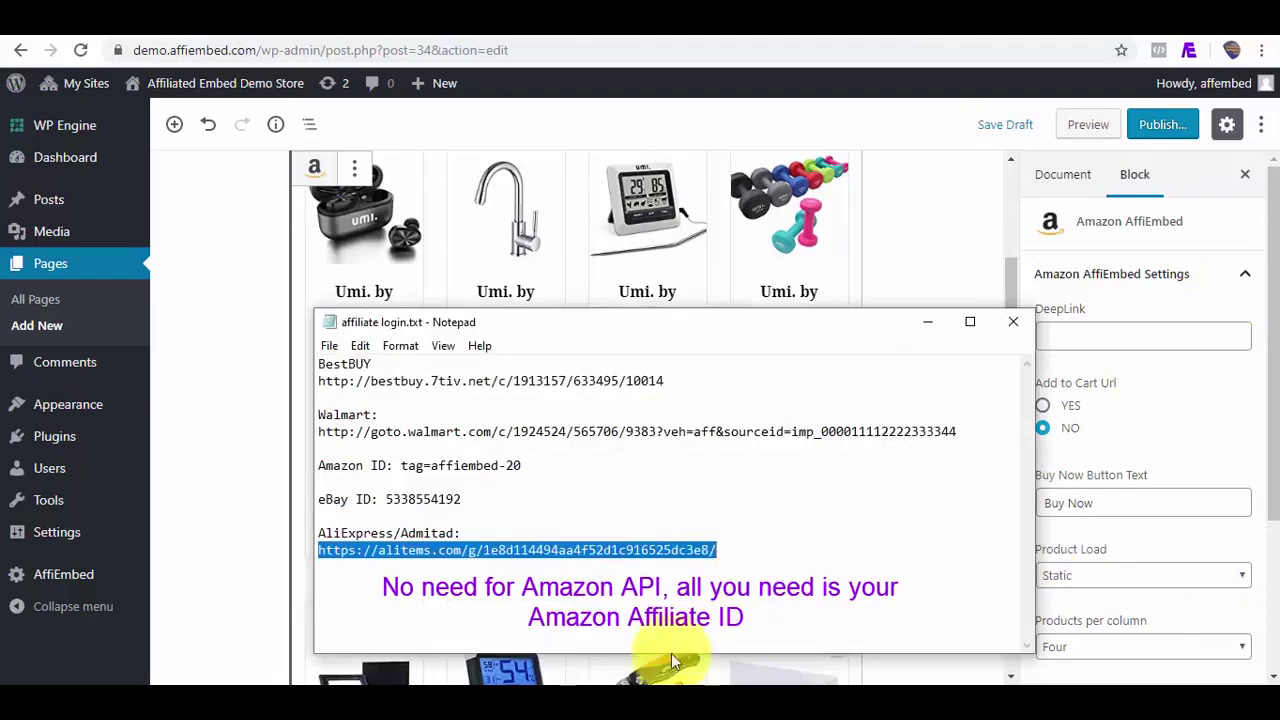
click(591, 410)
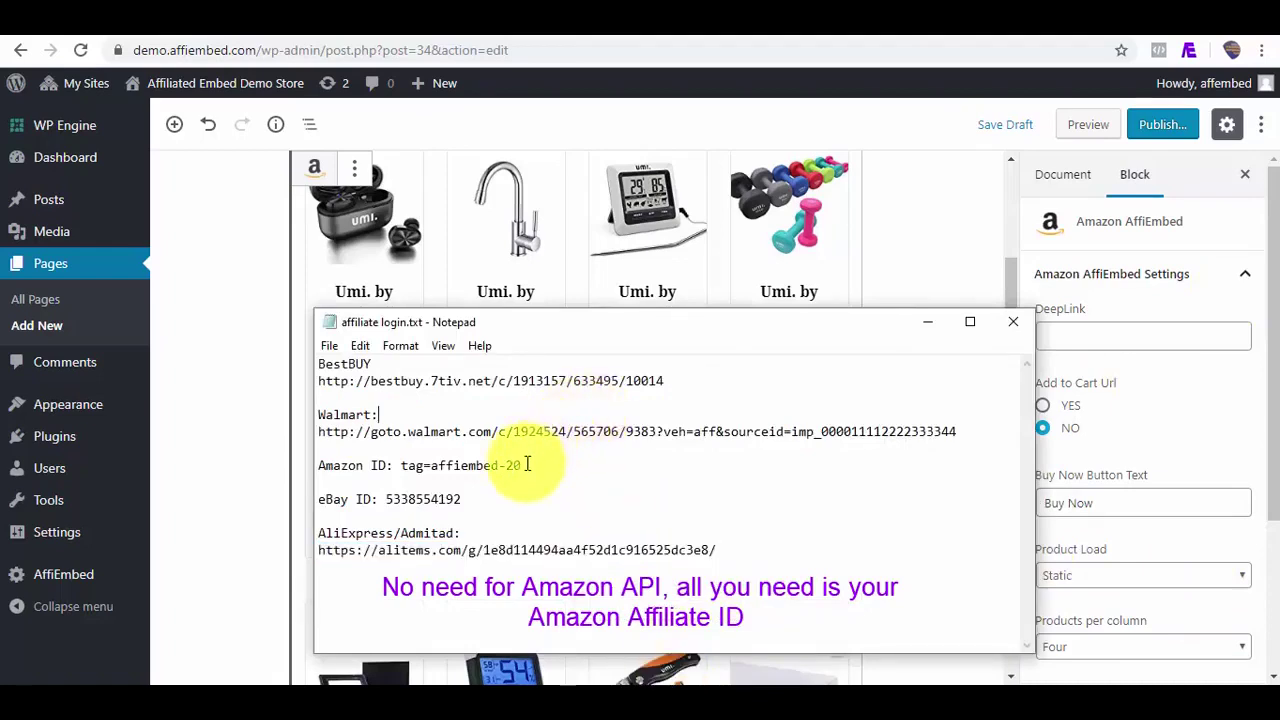
drag(527, 464, 395, 461)
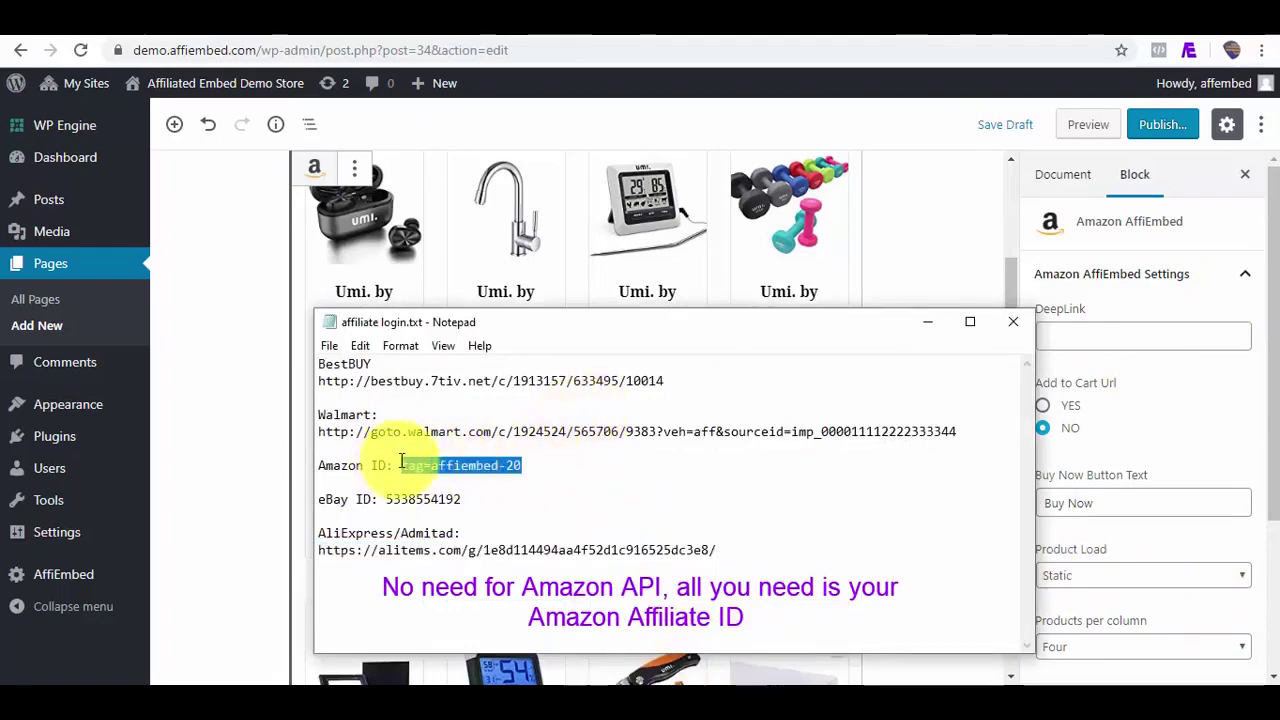
click(1112, 336)
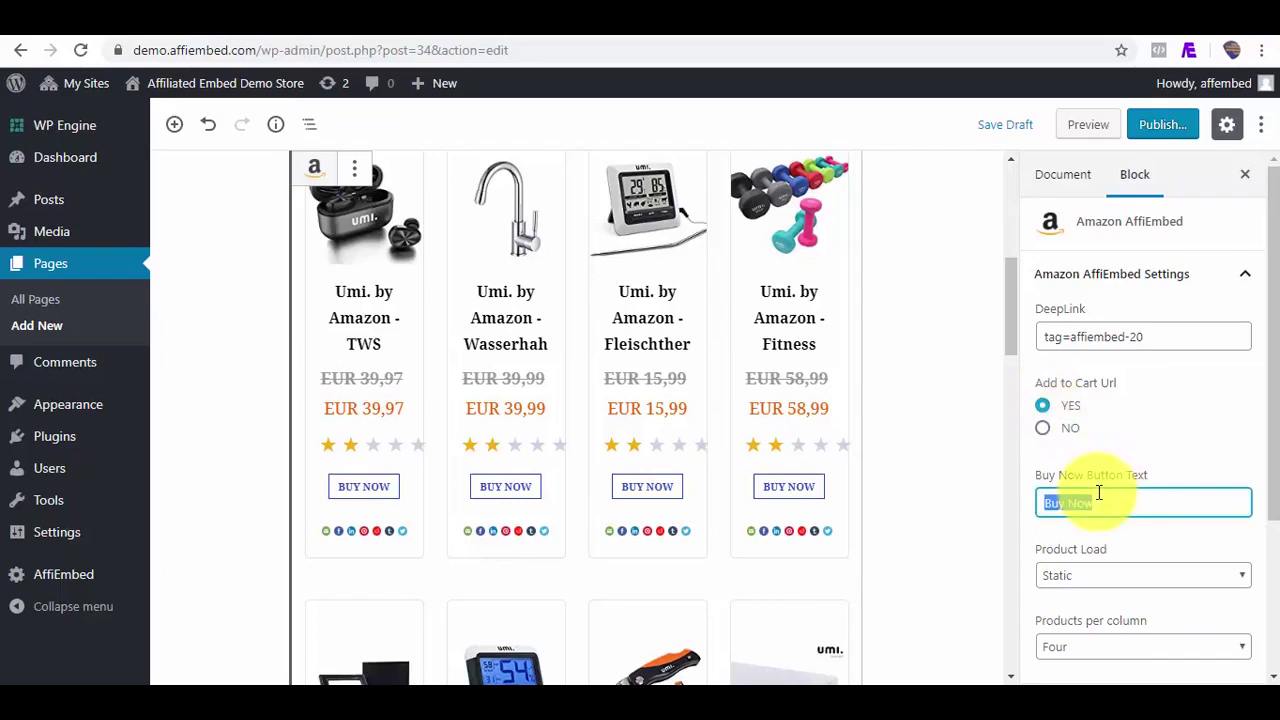
- Set the Buy Now text to 'Add to cart' and Products per column to Three
text(Add)
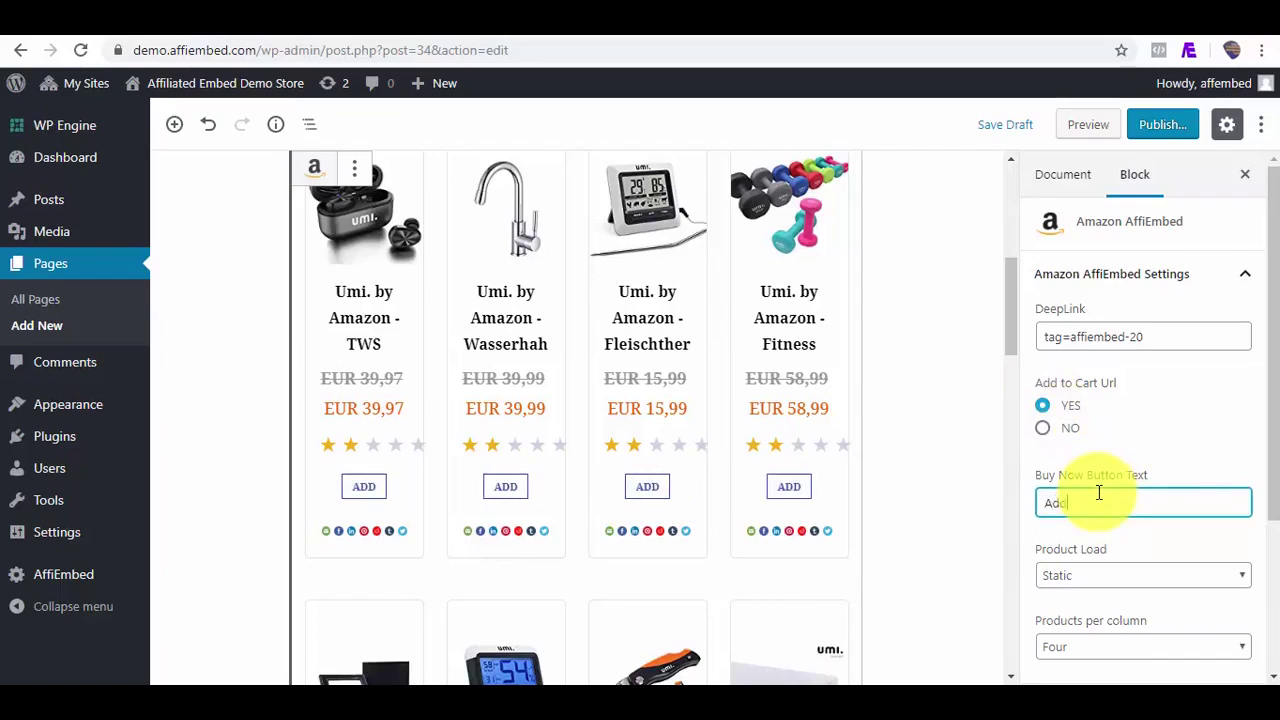
text( to cart)
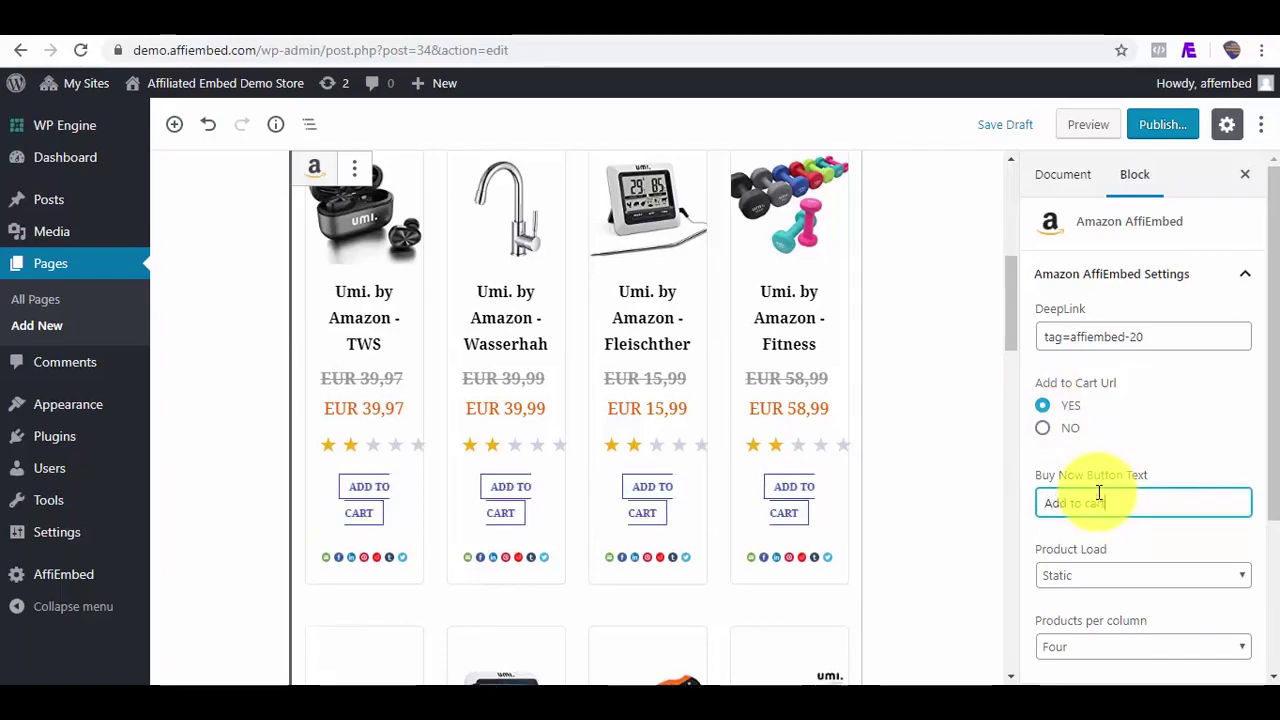
drag(1271, 425, 1273, 503)
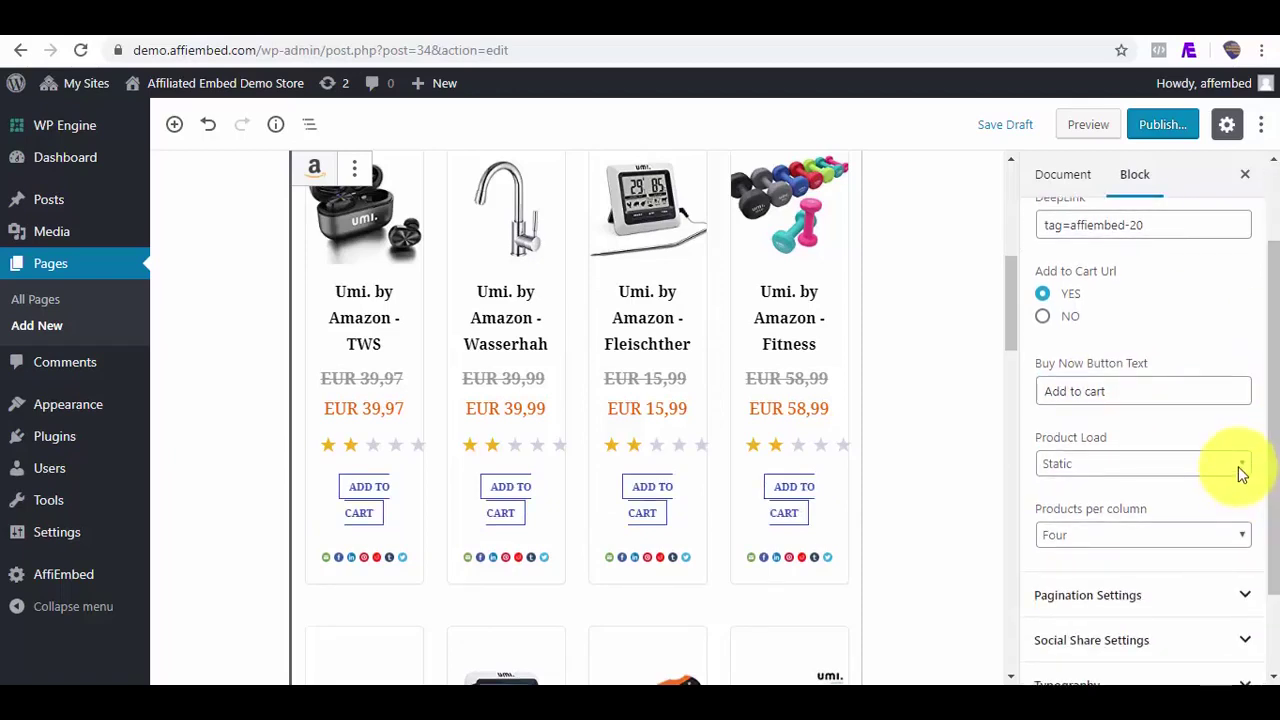
scroll(1262, 500, down, 1)
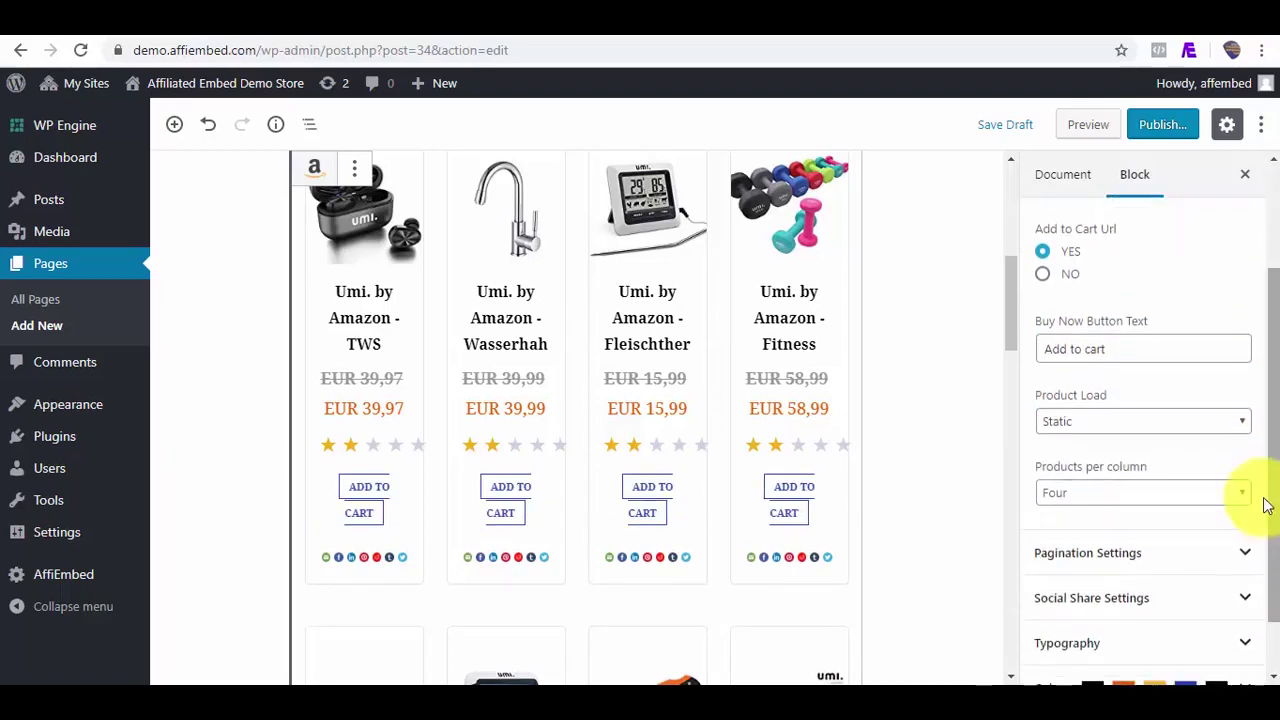
click(1246, 491)
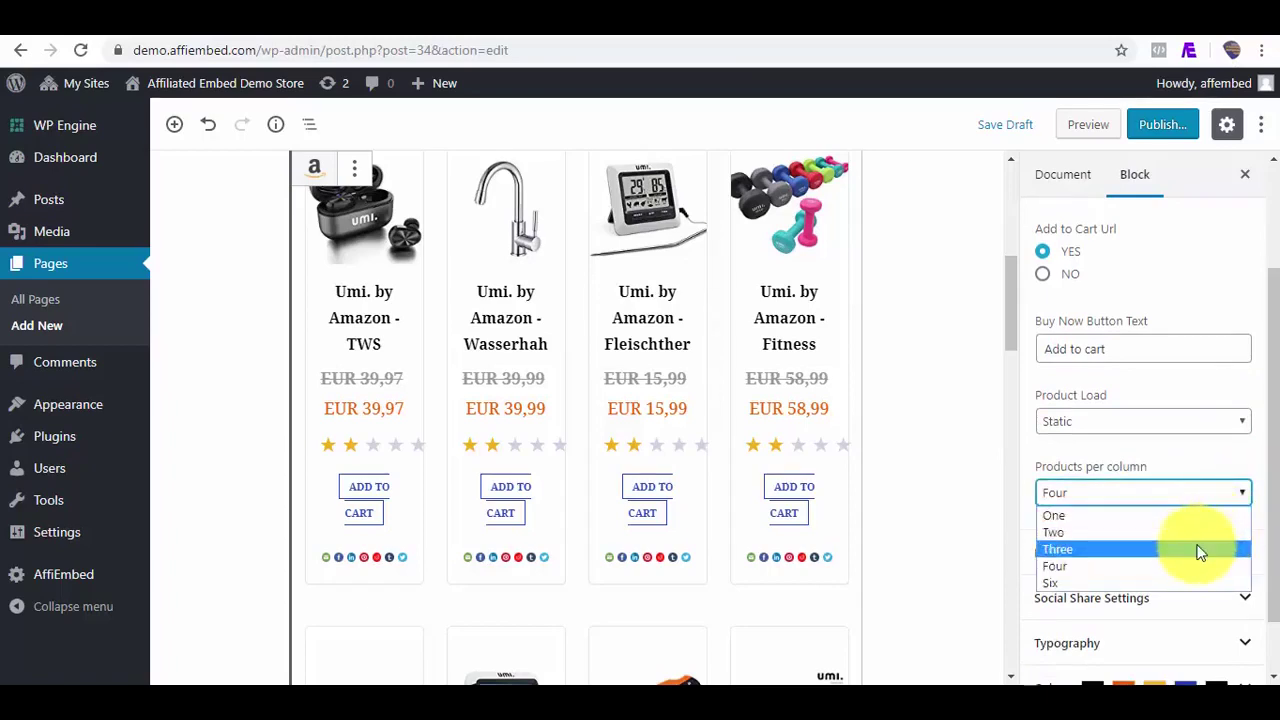
click(1200, 549)
scroll(1255, 480, down, 2)
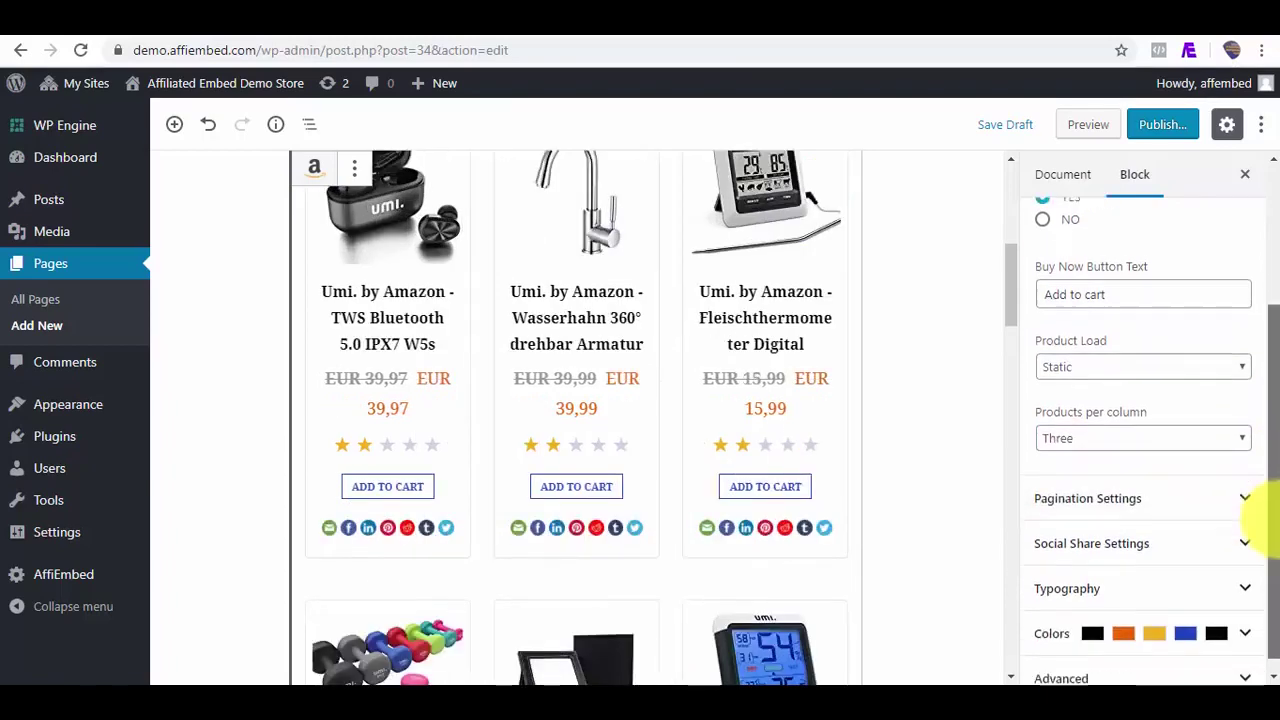
scroll(1250, 530, down, 1)
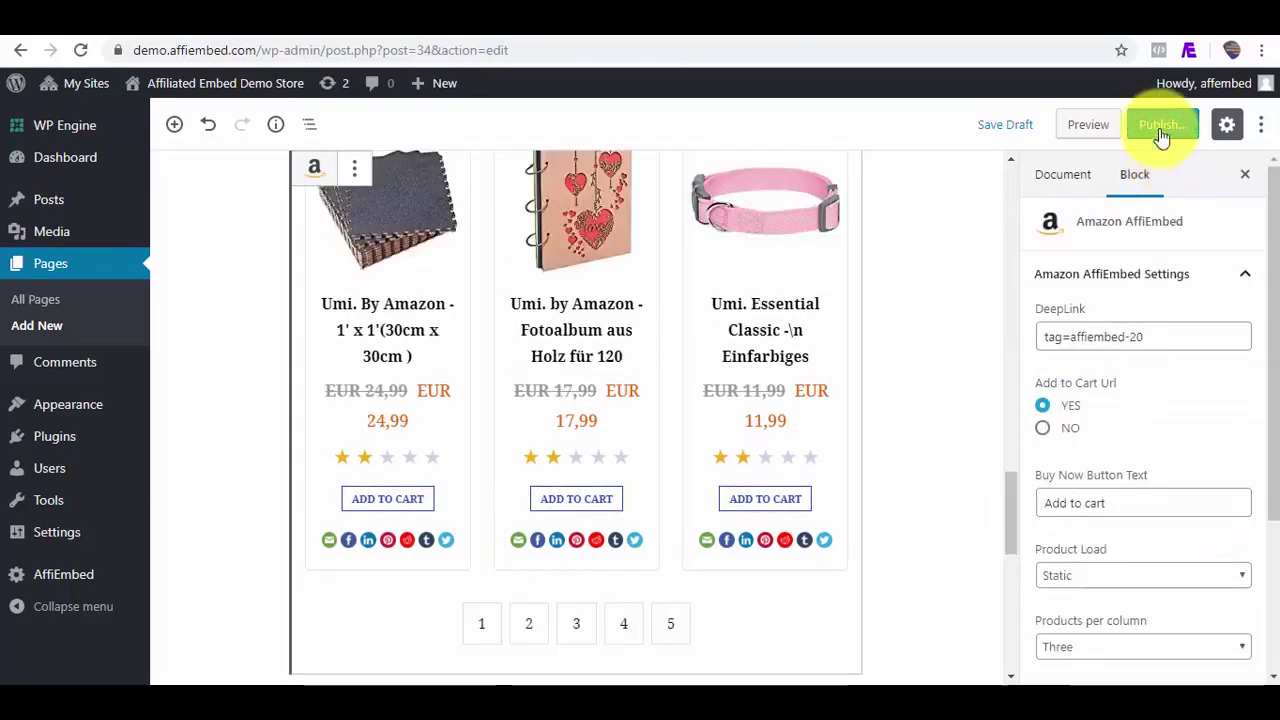
- Publish the Amazon Germany page, open it live in a new tab, and view grid page 2
click(1160, 128)
click(1160, 125)
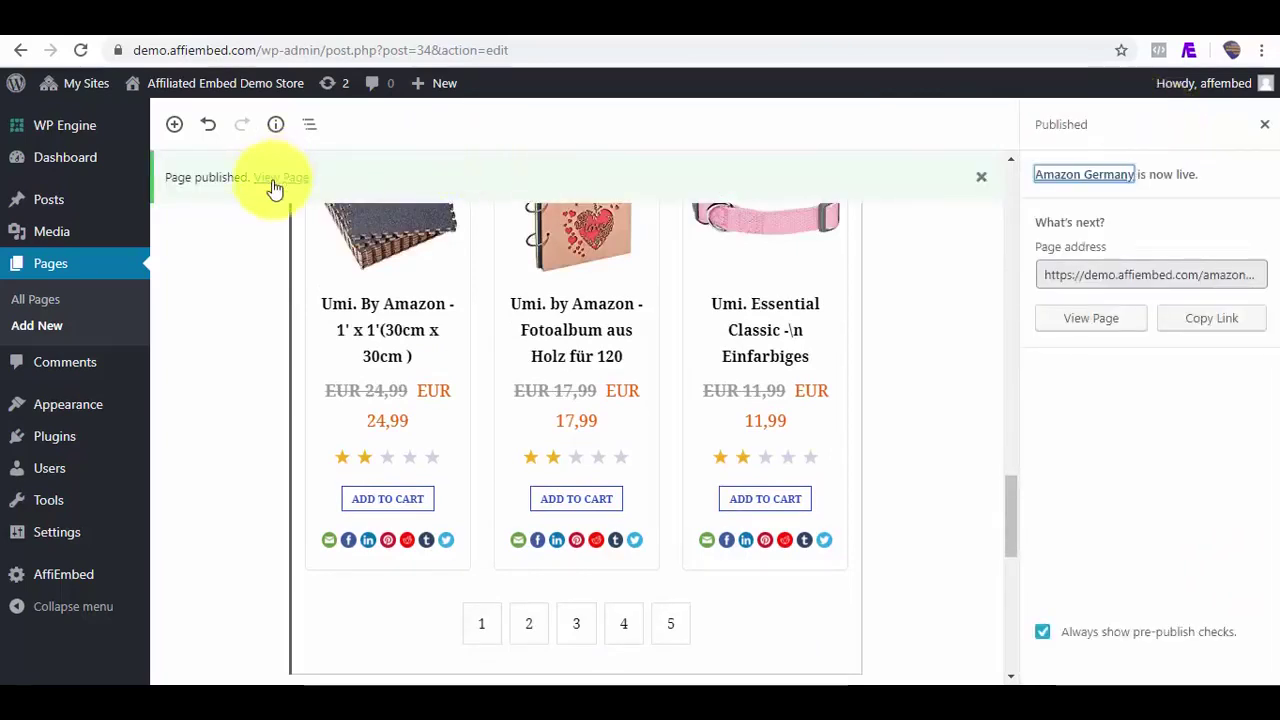
right_click(275, 182)
click(311, 195)
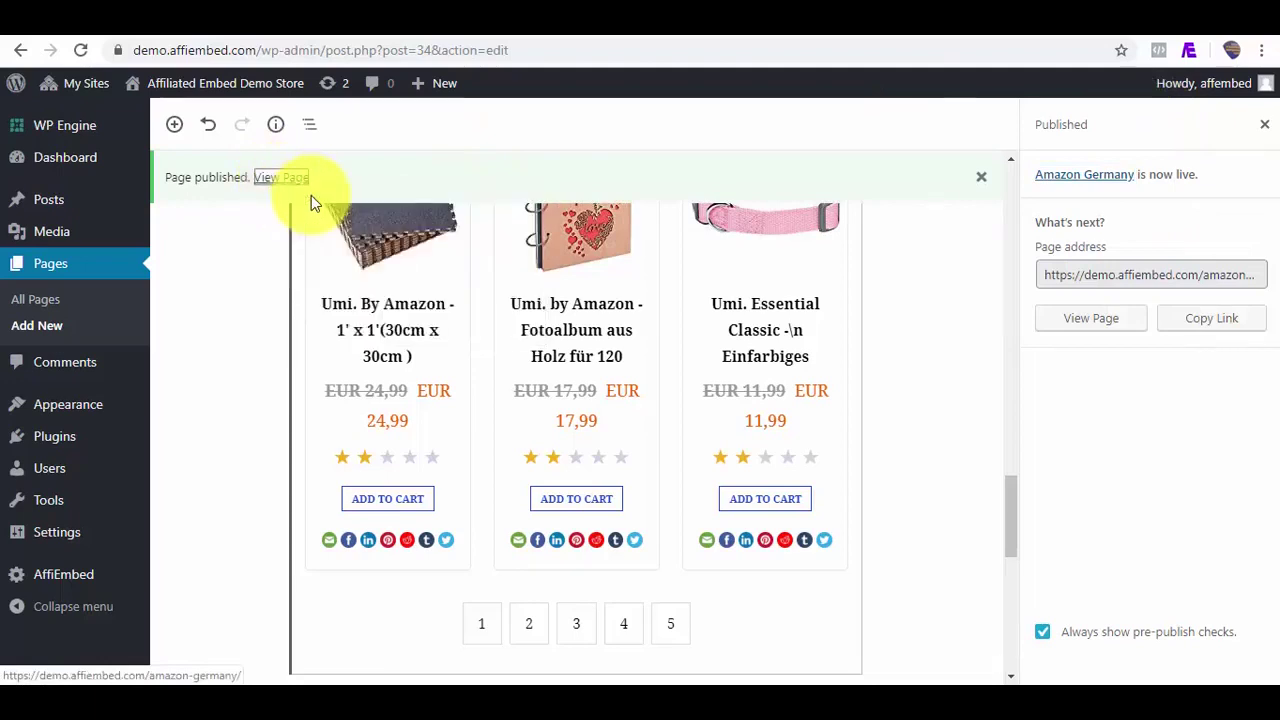
click(1018, 33)
drag(1257, 206, 1266, 668)
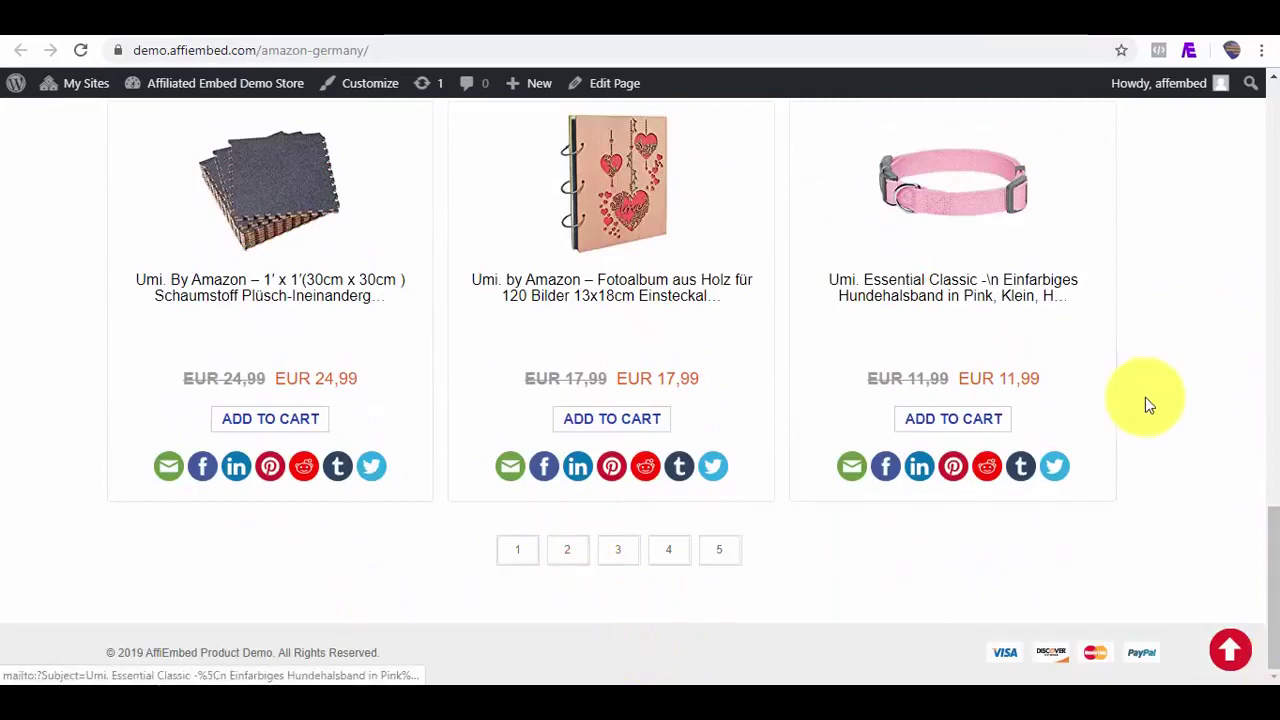
click(571, 563)
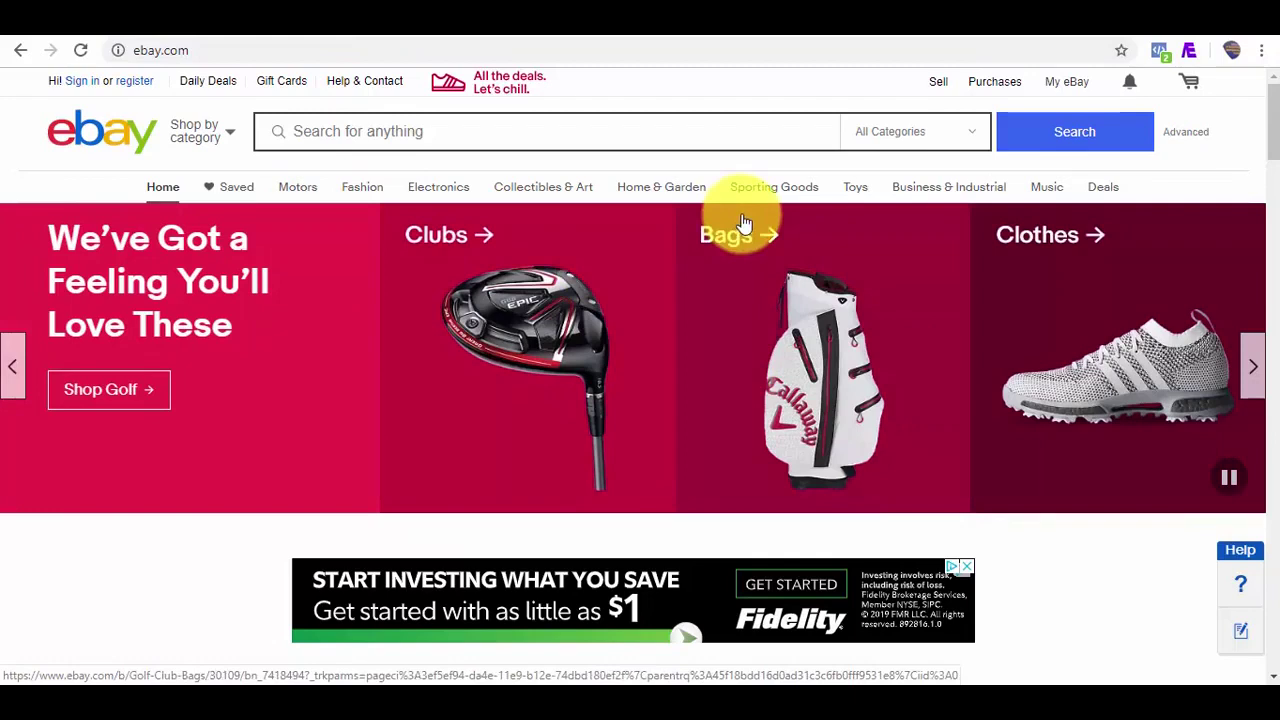
- Back in the editor, insert an Ebay AffiEmbed block and review its eBay country dropdown
click(775, 38)
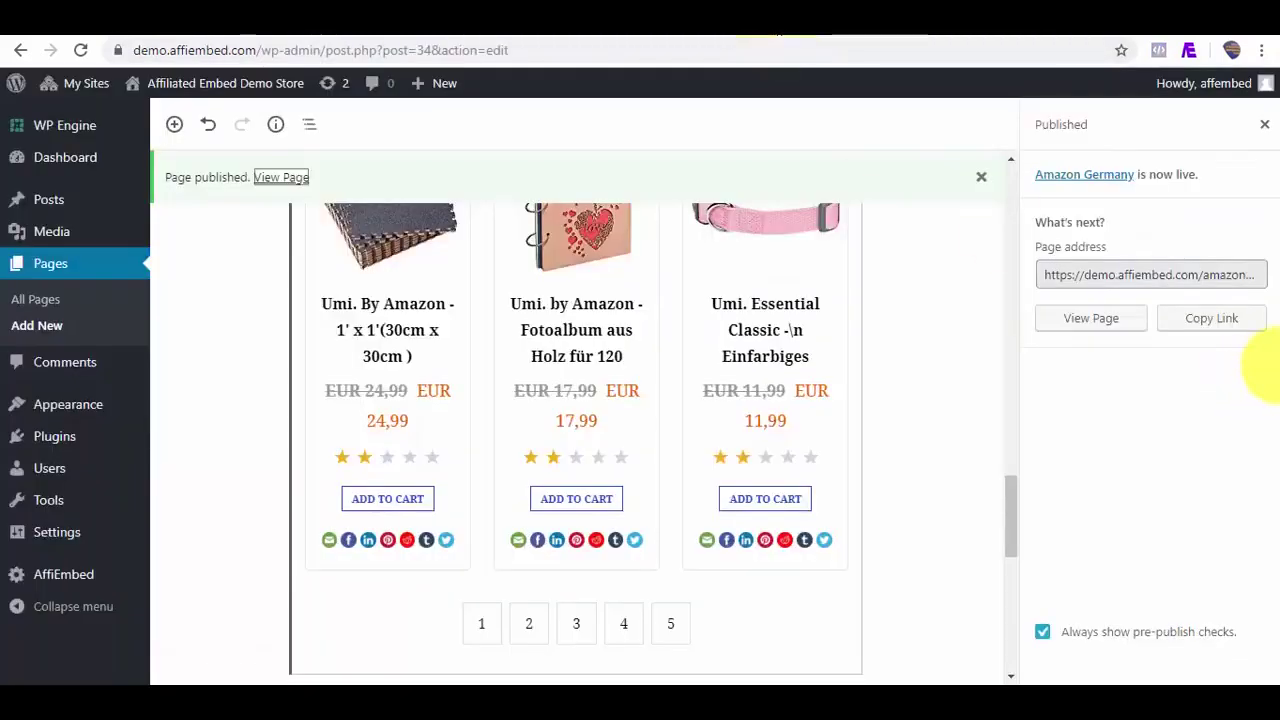
drag(1013, 503, 1007, 174)
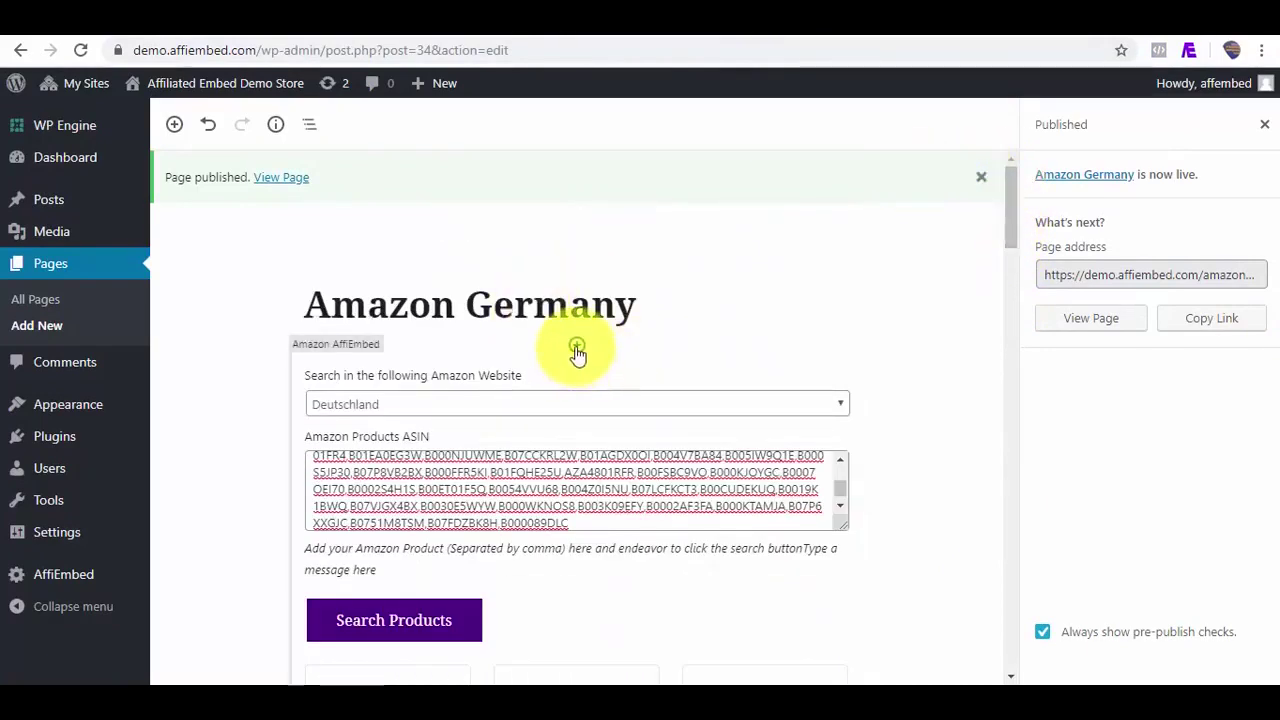
click(577, 347)
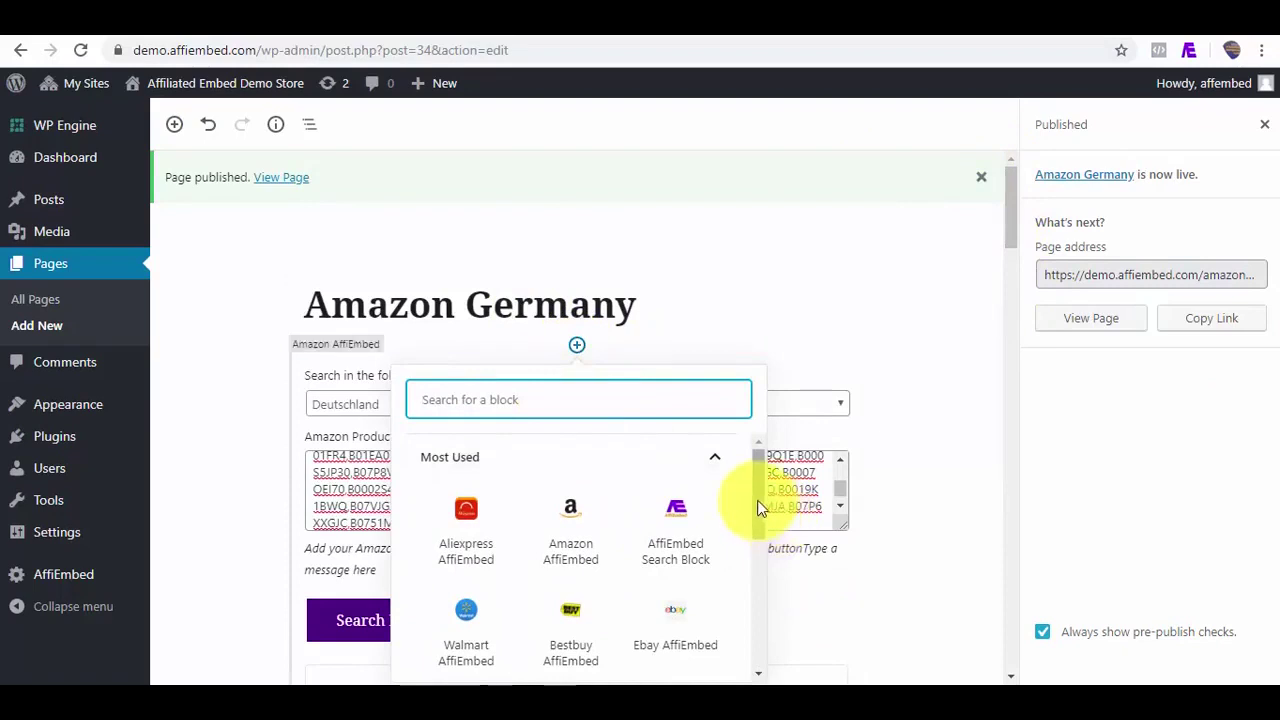
drag(758, 508, 760, 531)
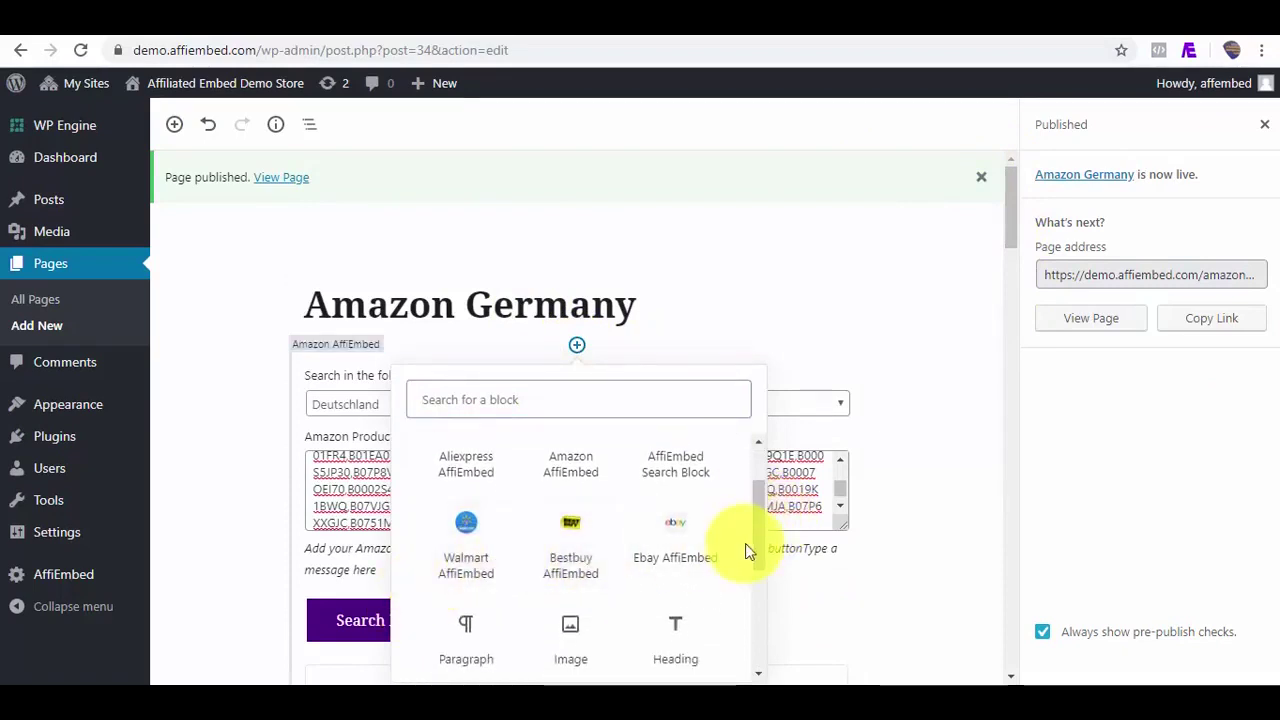
click(693, 555)
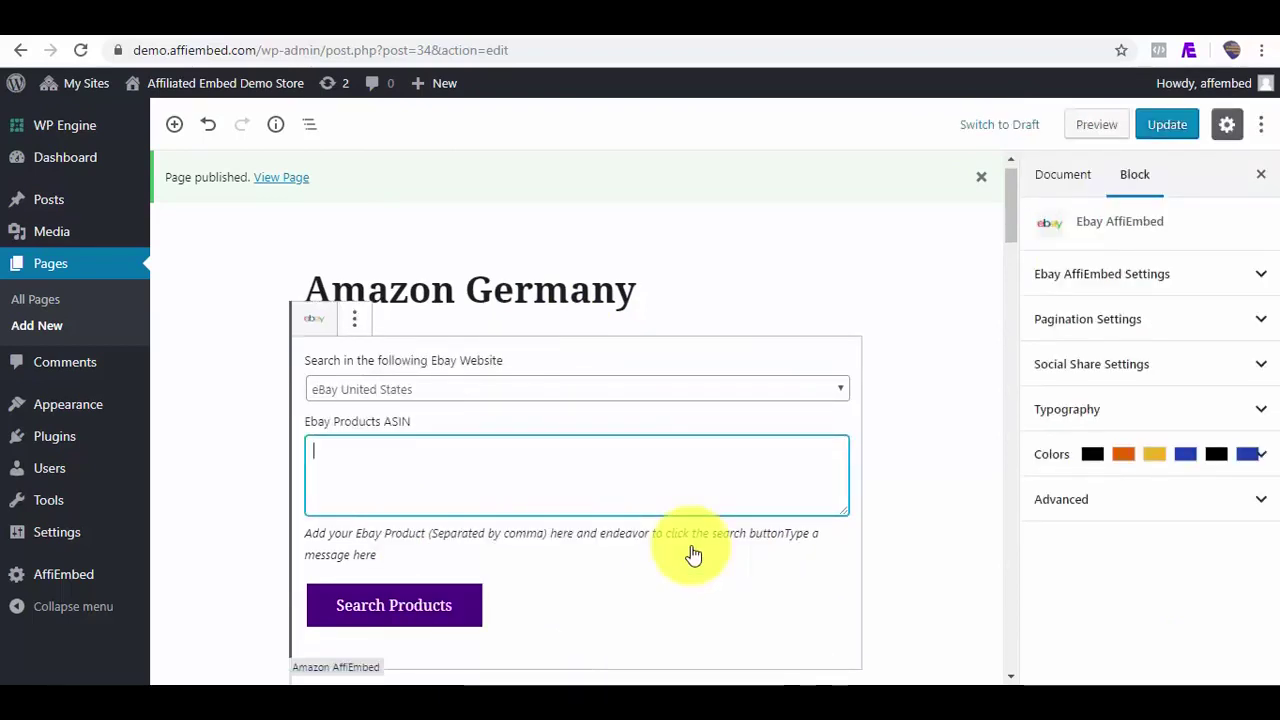
click(506, 390)
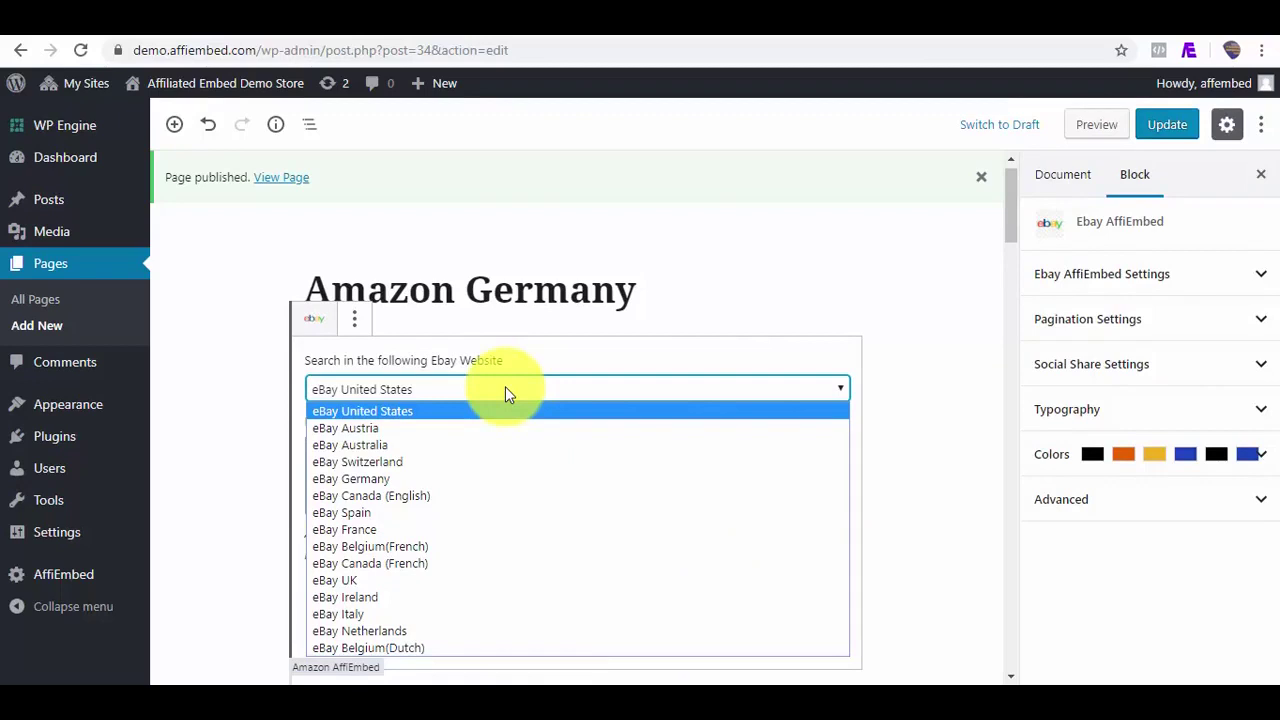
click(423, 541)
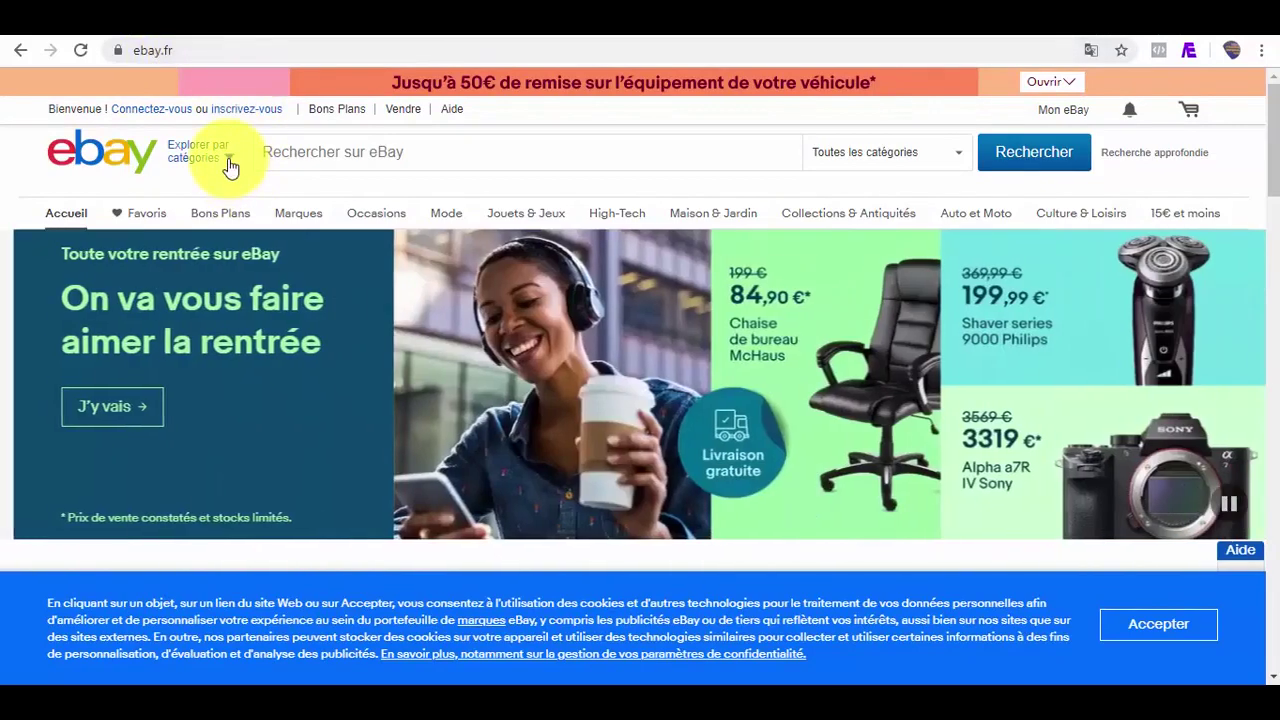
- Open eBay.fr's Peluches et doudous pour bébé category and launch AffiEmbed over its listings
click(229, 162)
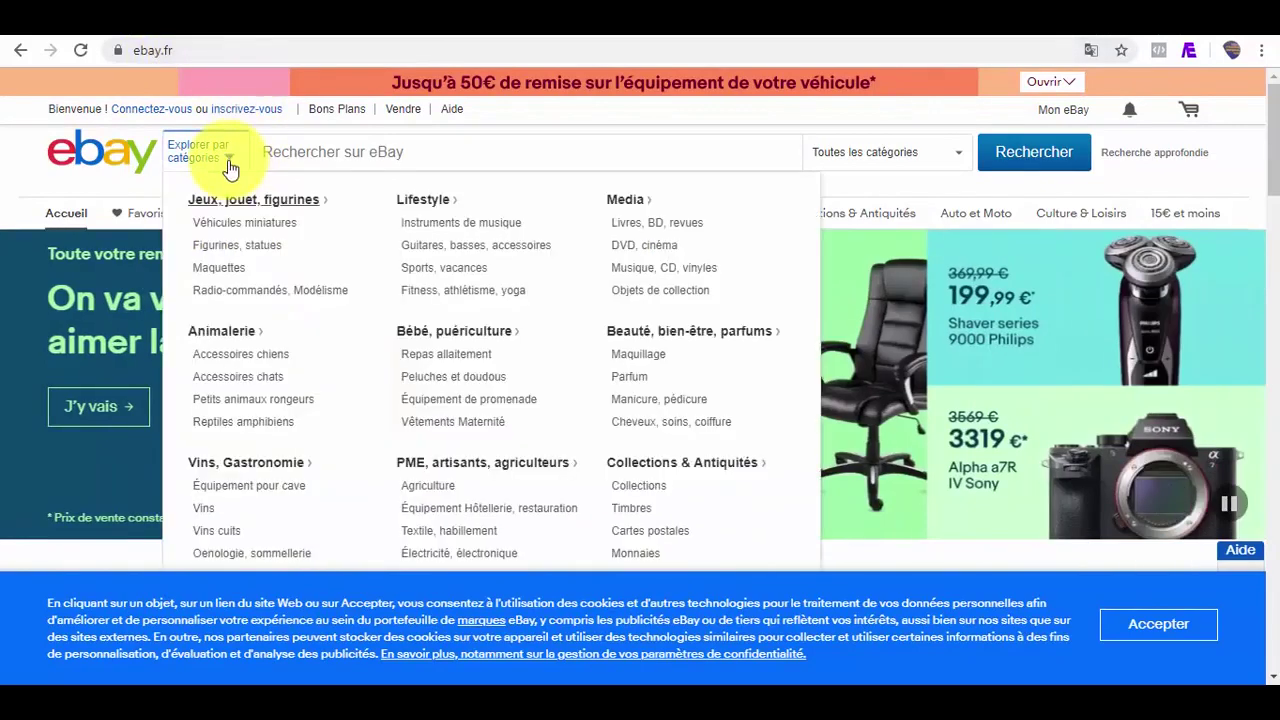
click(447, 376)
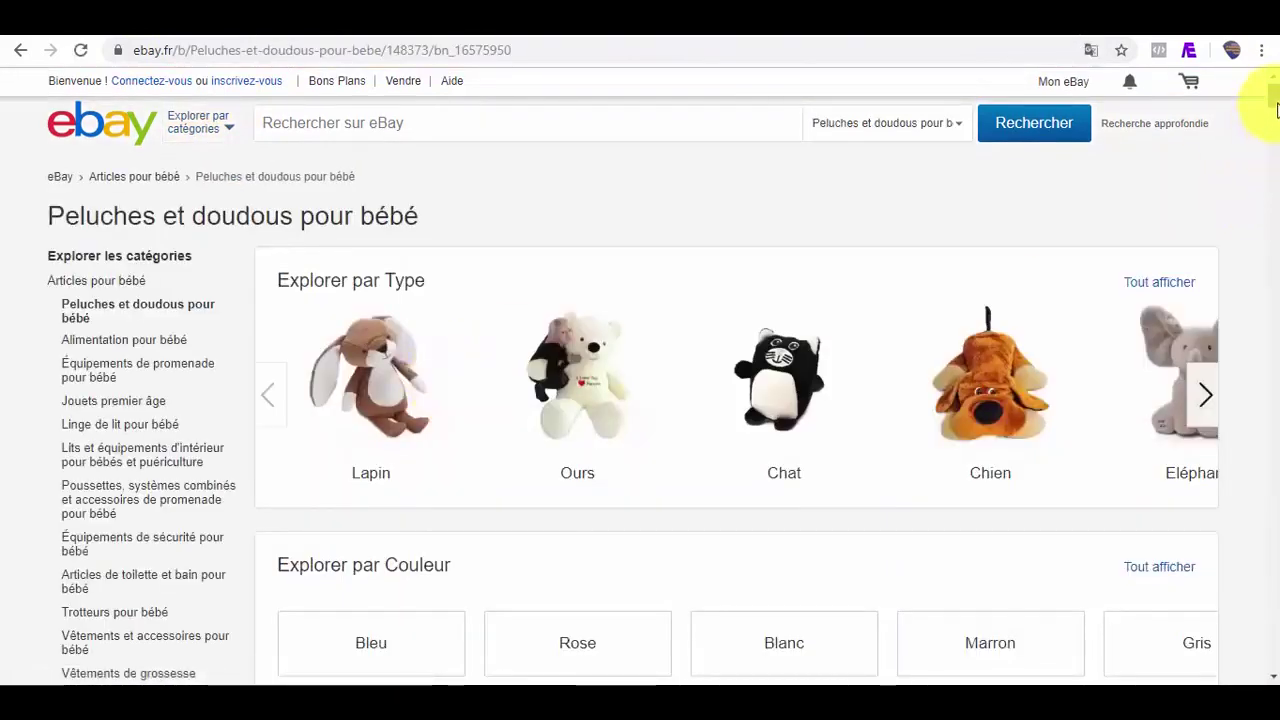
drag(1276, 110, 1272, 466)
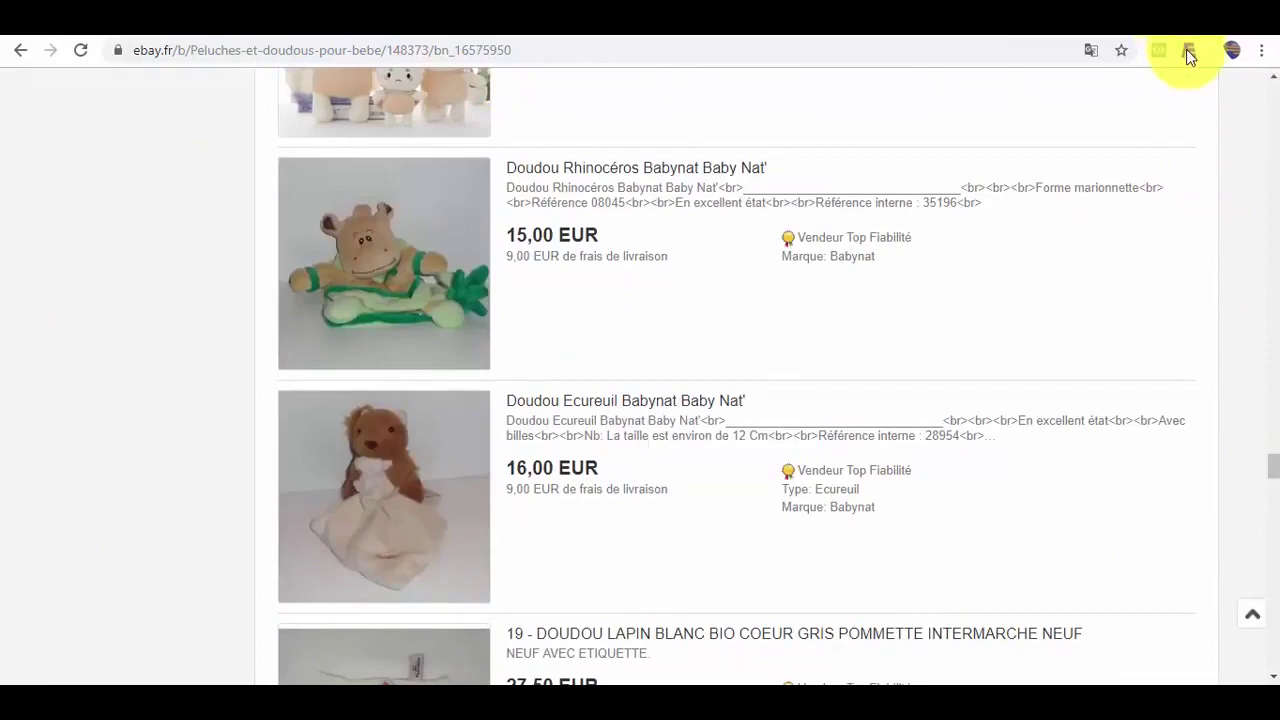
click(1189, 52)
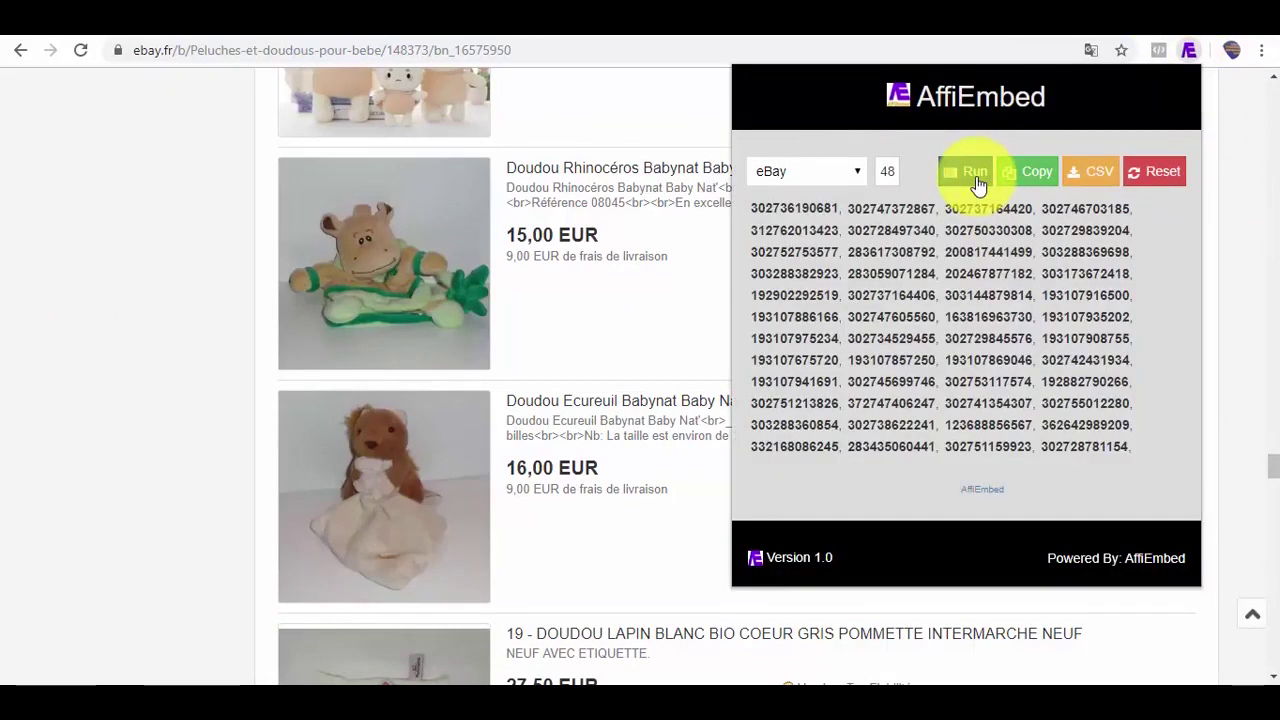
- Run AffiEmbed to gather the 48 eBay plush-toy item IDs and copy them
drag(1272, 466, 1268, 175)
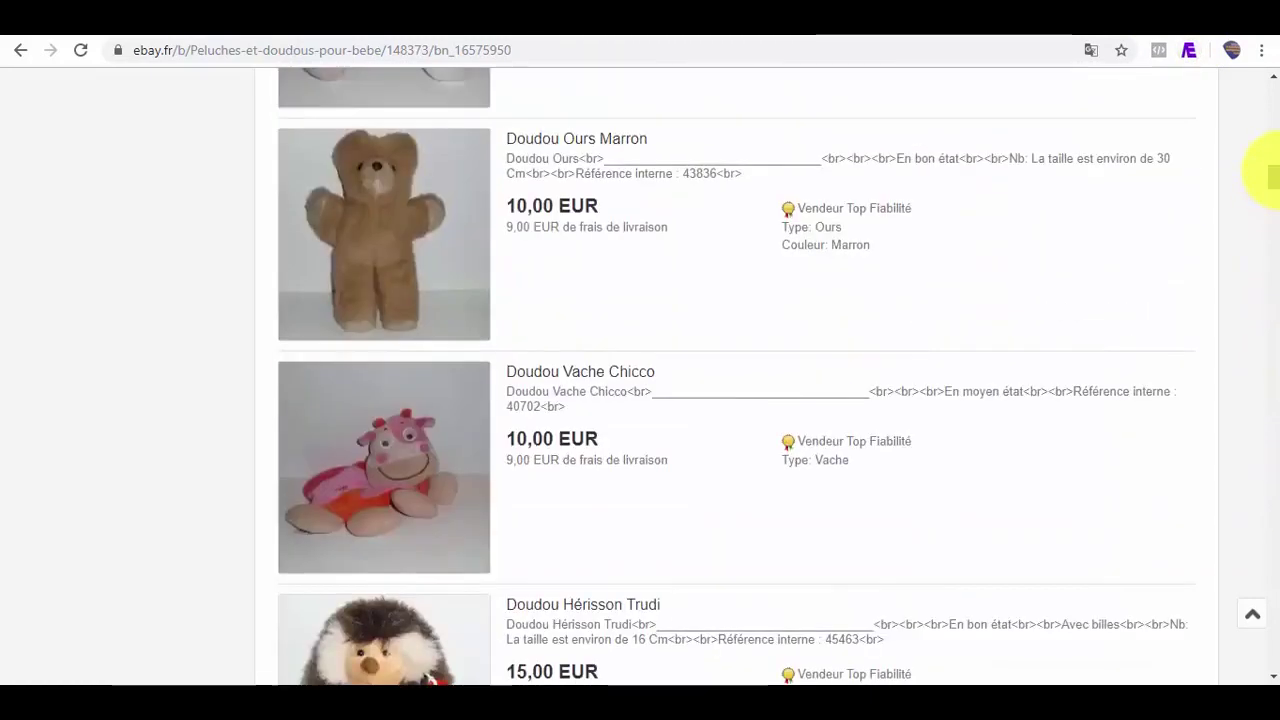
click(1188, 52)
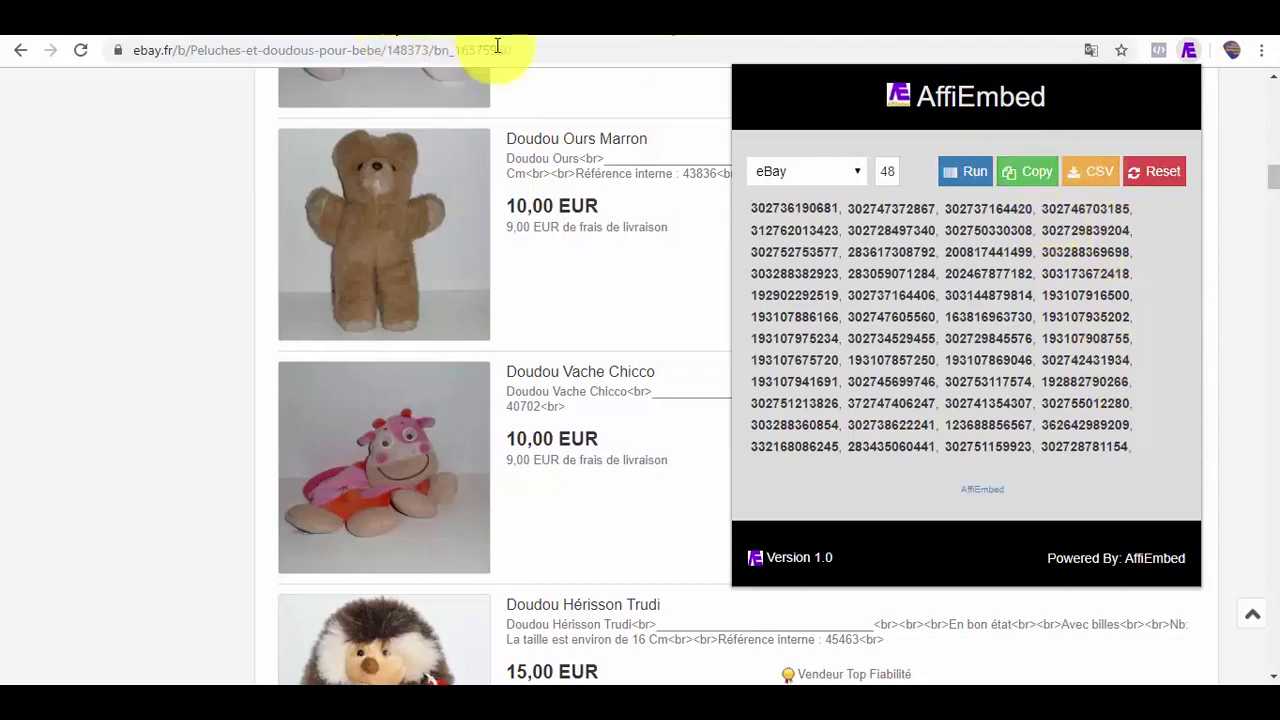
click(1035, 177)
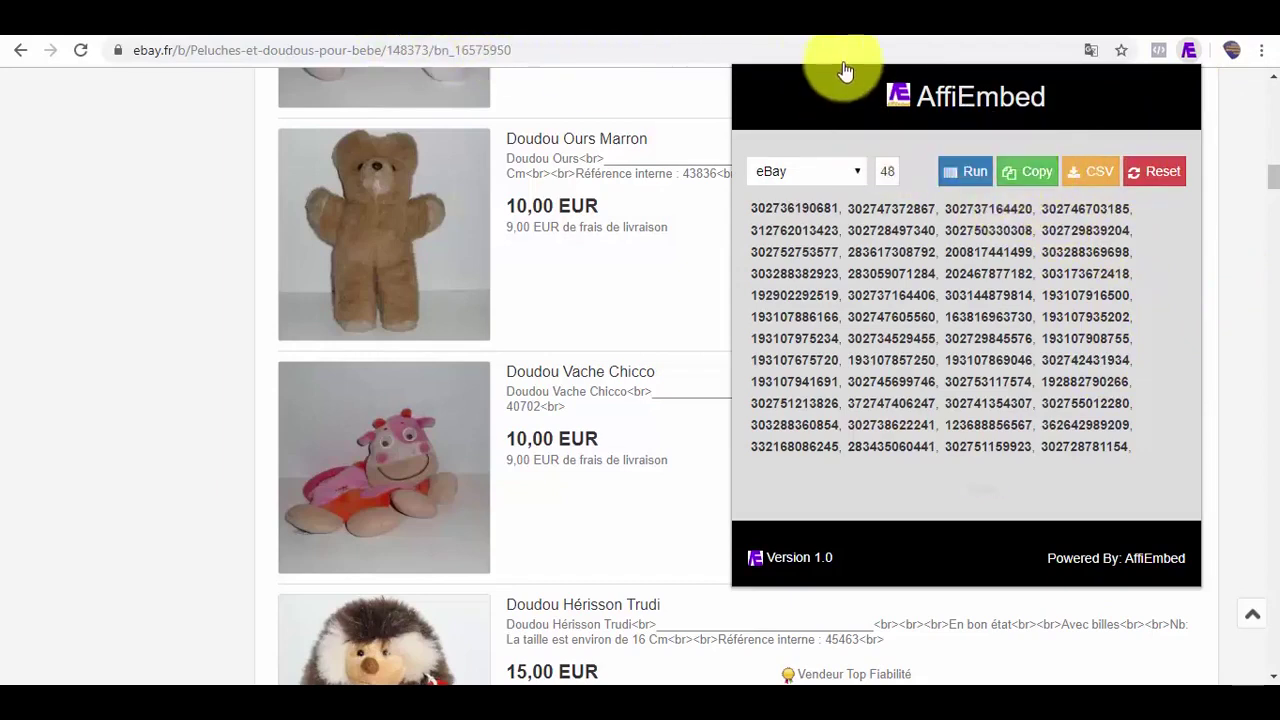
click(784, 38)
- Paste the eBay item IDs into the Ebay Products box and search to load the plush doudou grid
click(366, 474)
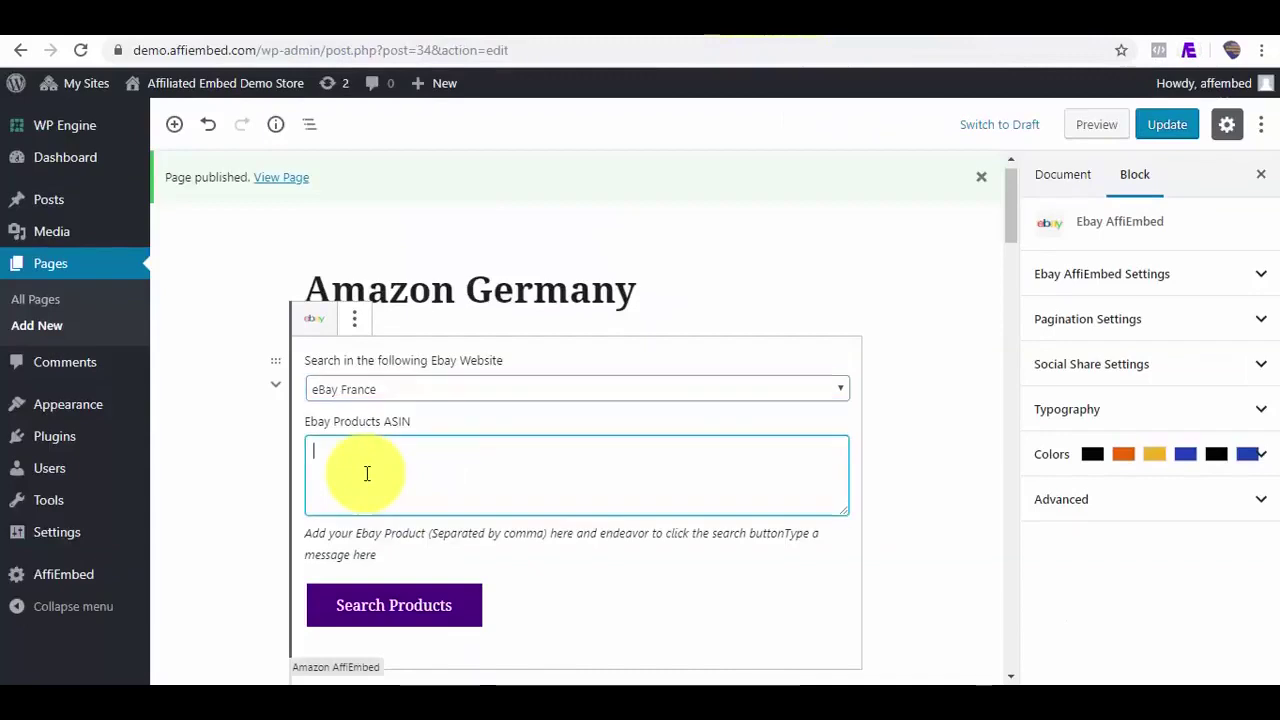
key(ctrl+v)
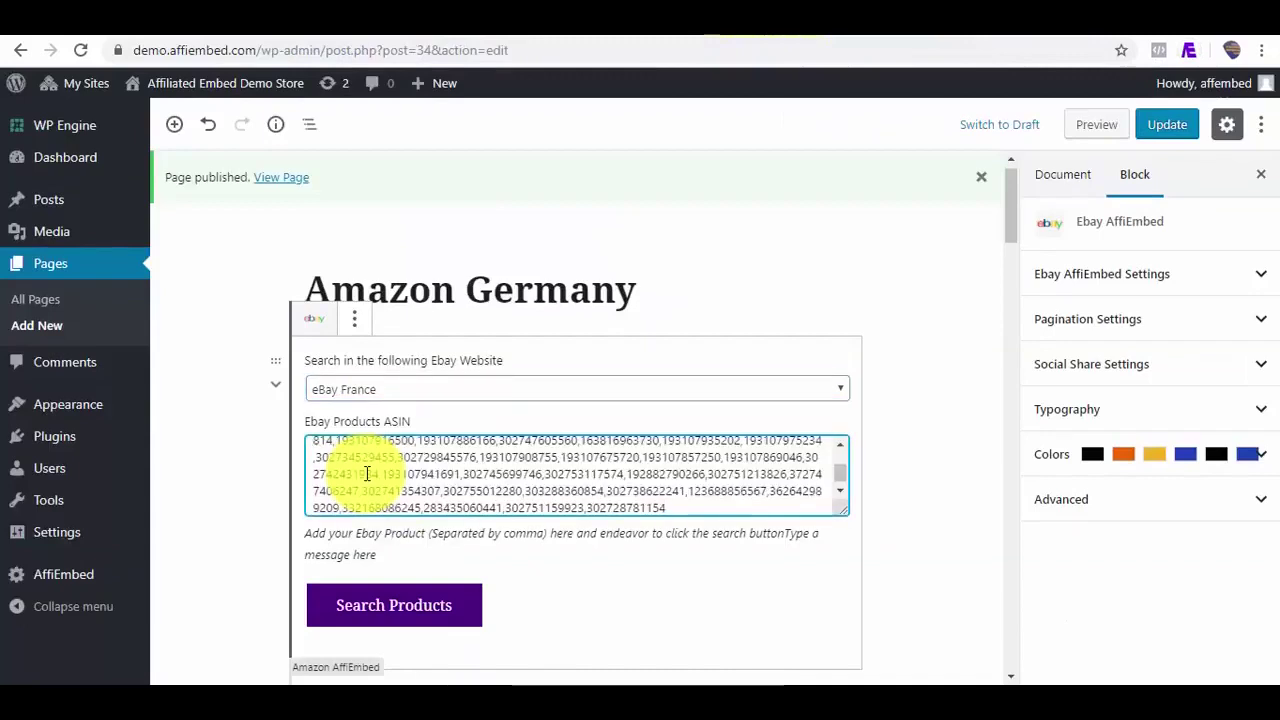
click(369, 605)
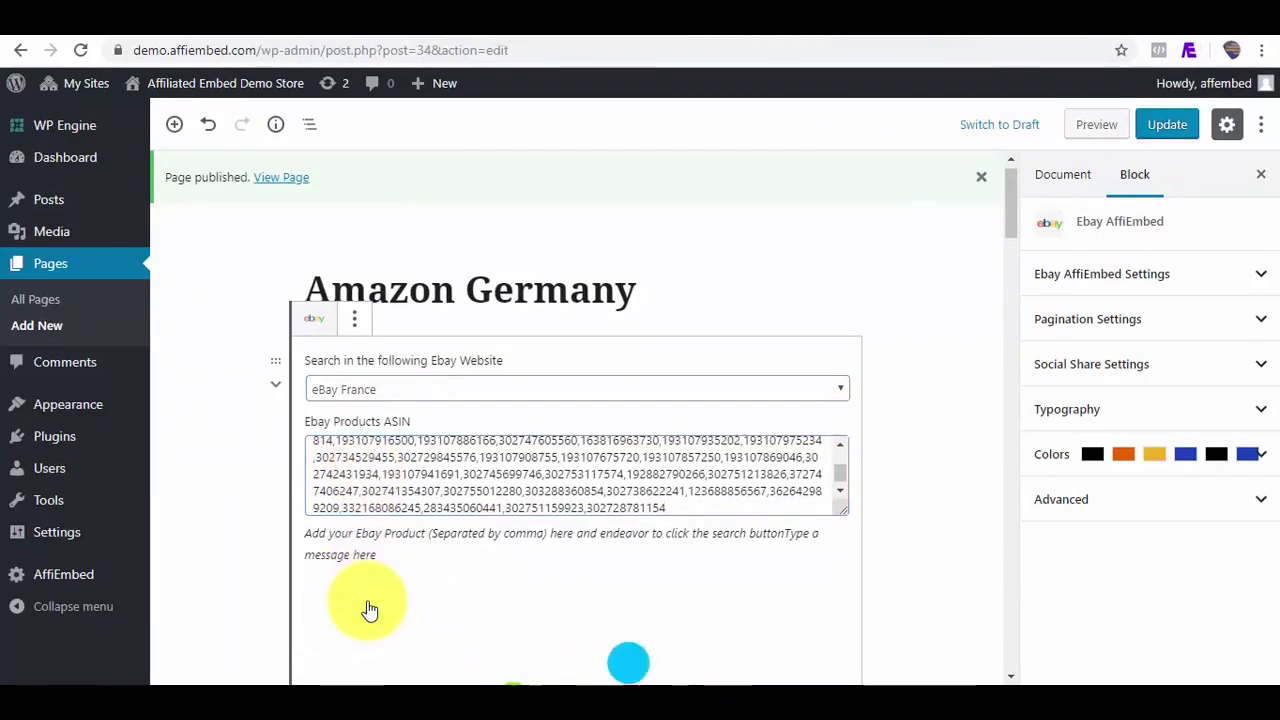
scroll(1011, 214, down, 3)
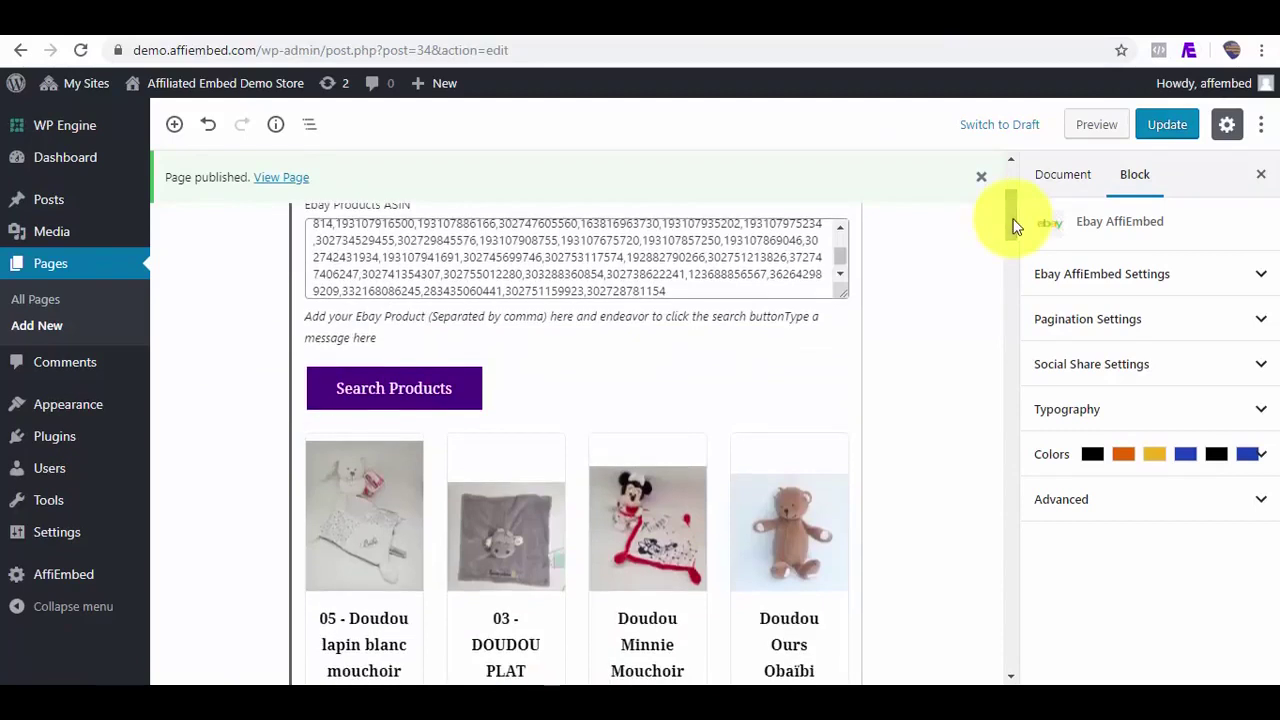
scroll(1013, 222, down, 1)
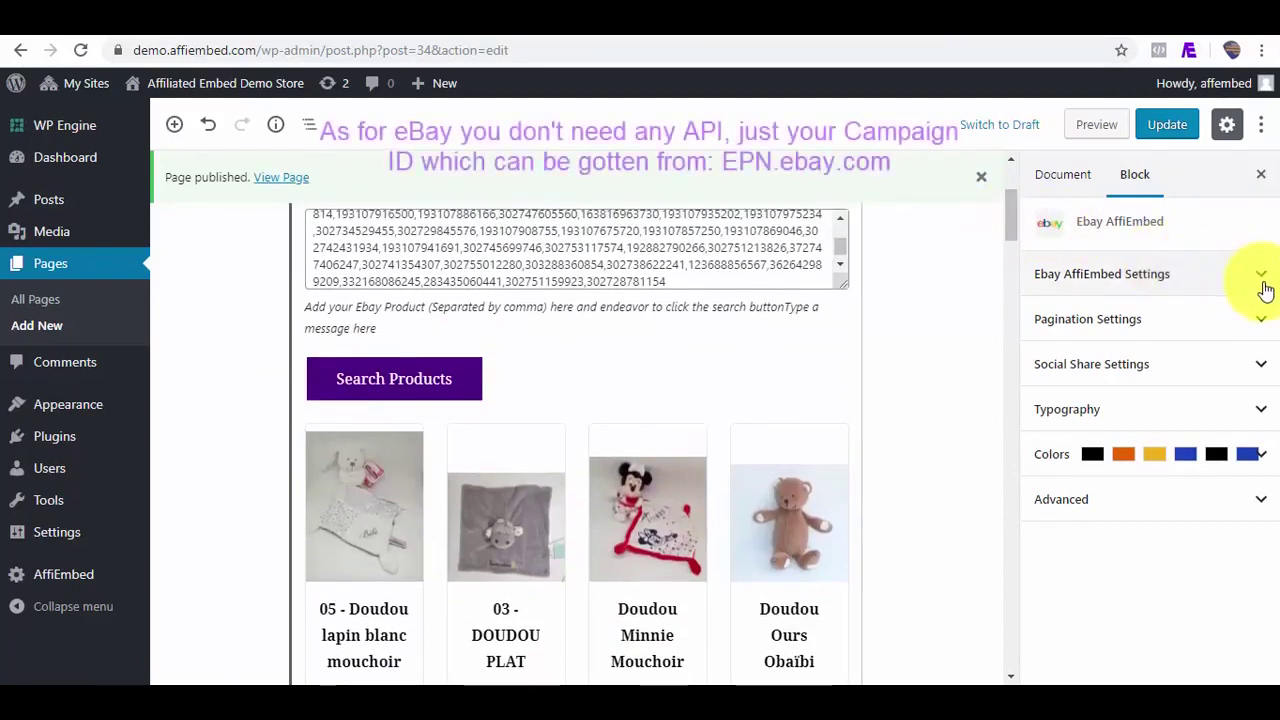
- Put the eBay campaign ID from the affiliate notes into the block's DeepLink setting
click(1262, 276)
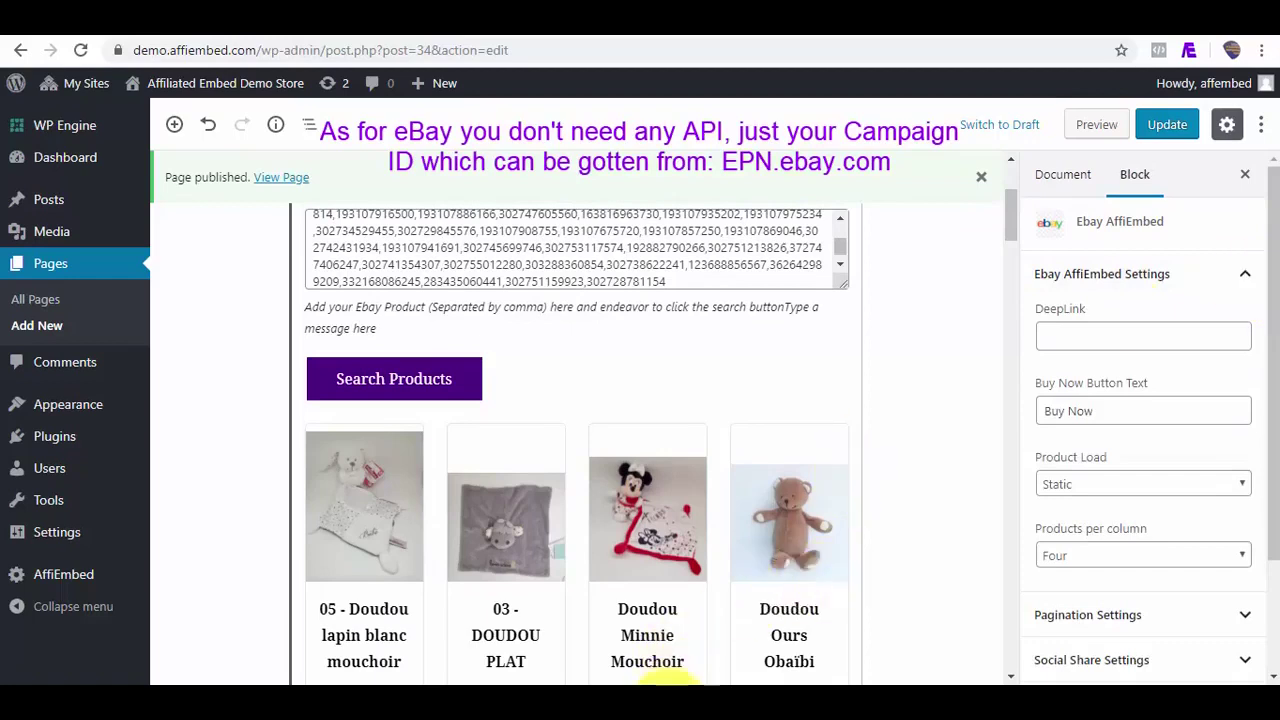
click(675, 700)
click(479, 499)
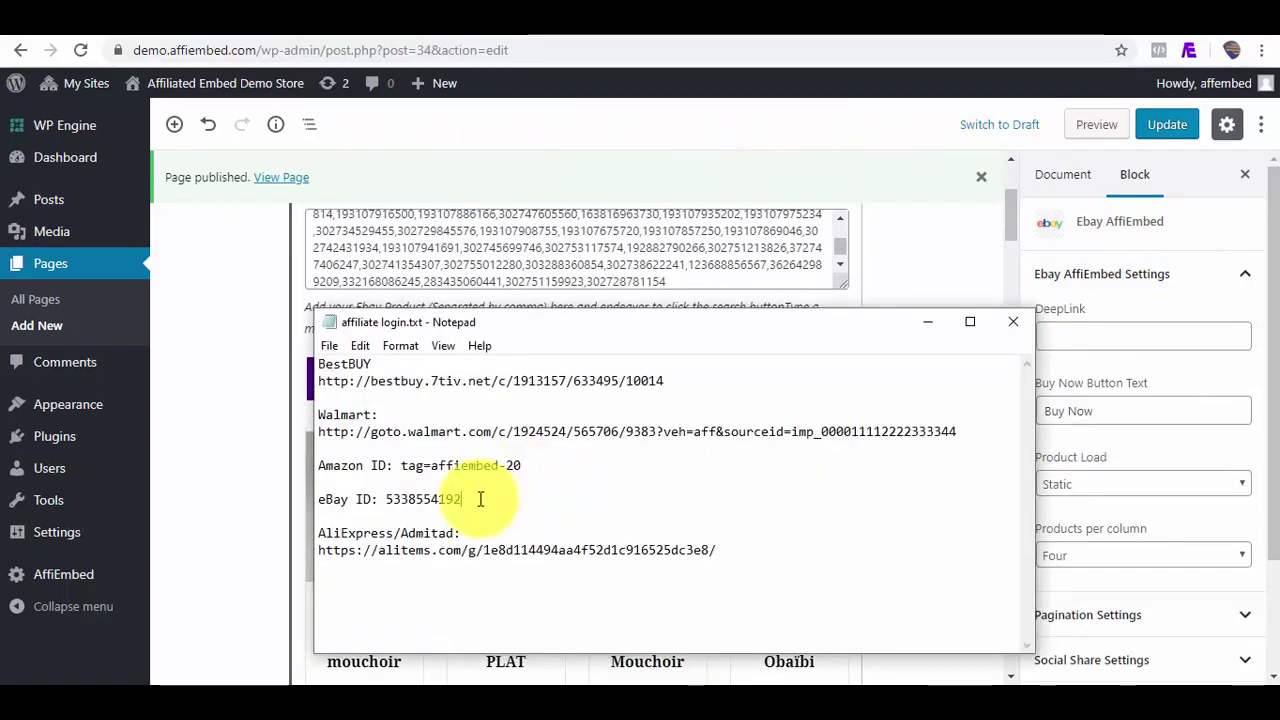
drag(469, 501, 390, 501)
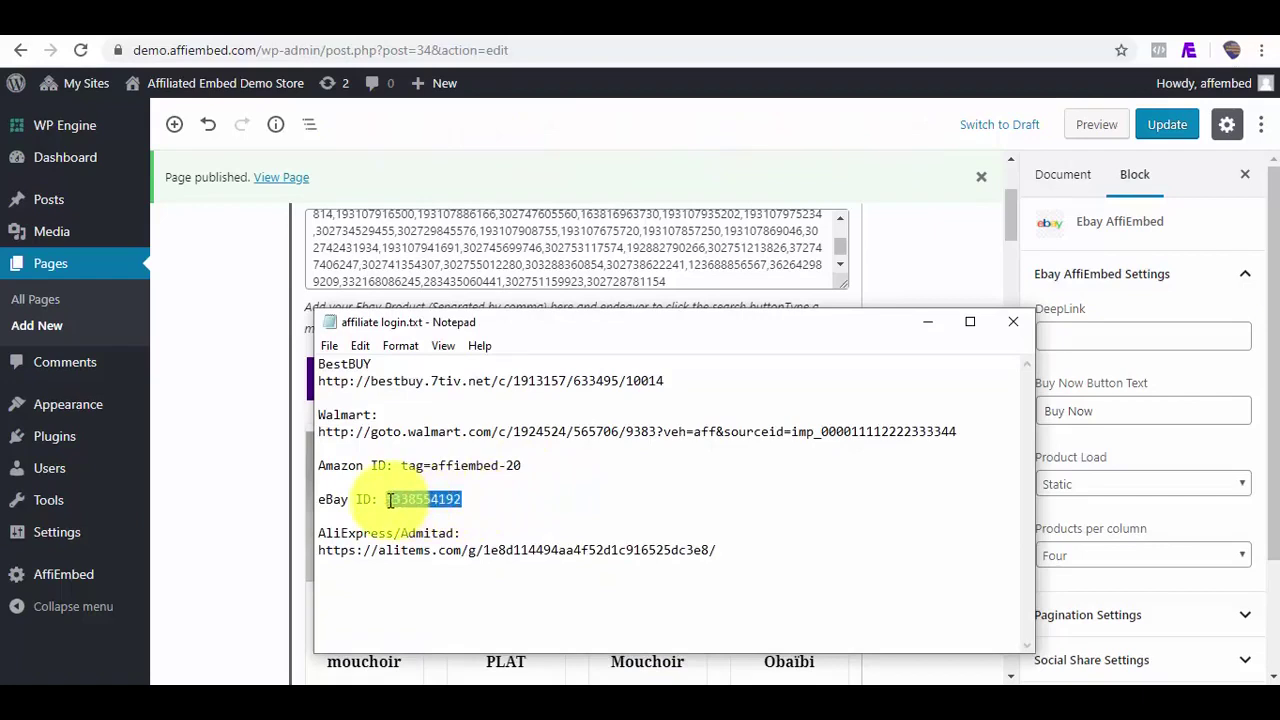
click(927, 322)
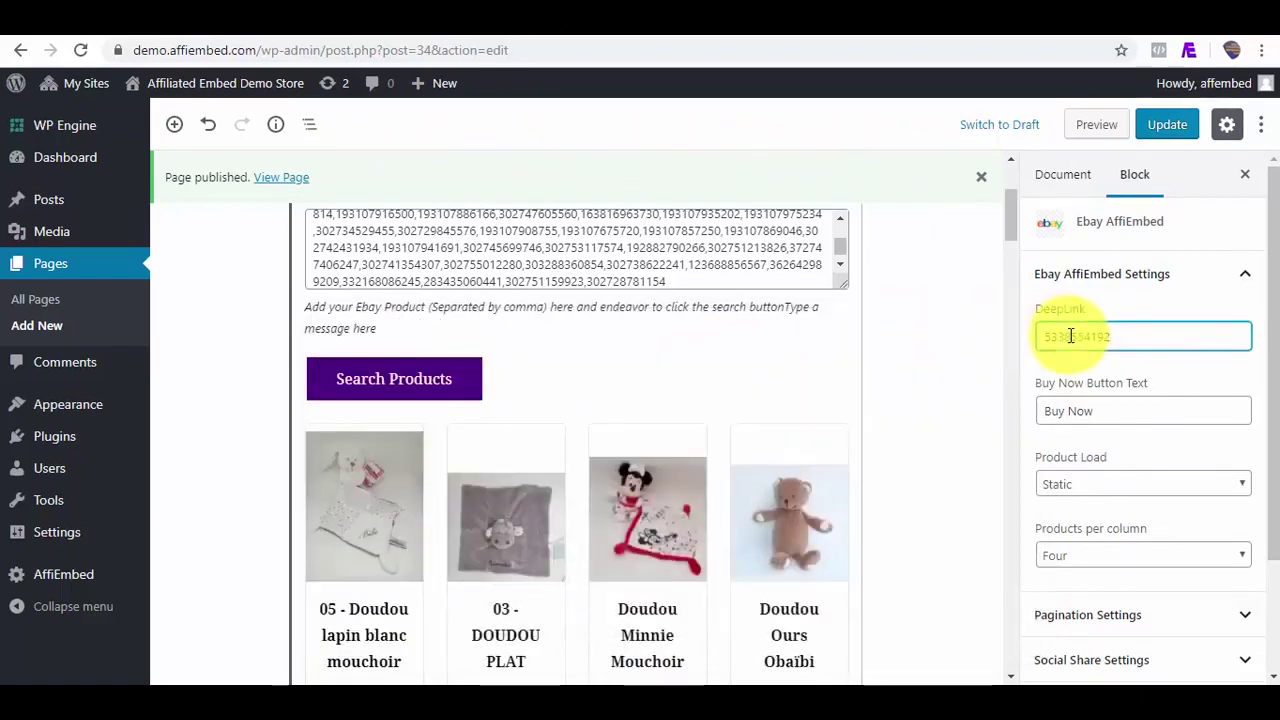
key(ctrl+v)
- Update the Amazon Germany page and open the live page in a new tab
scroll(1272, 340, down, 3)
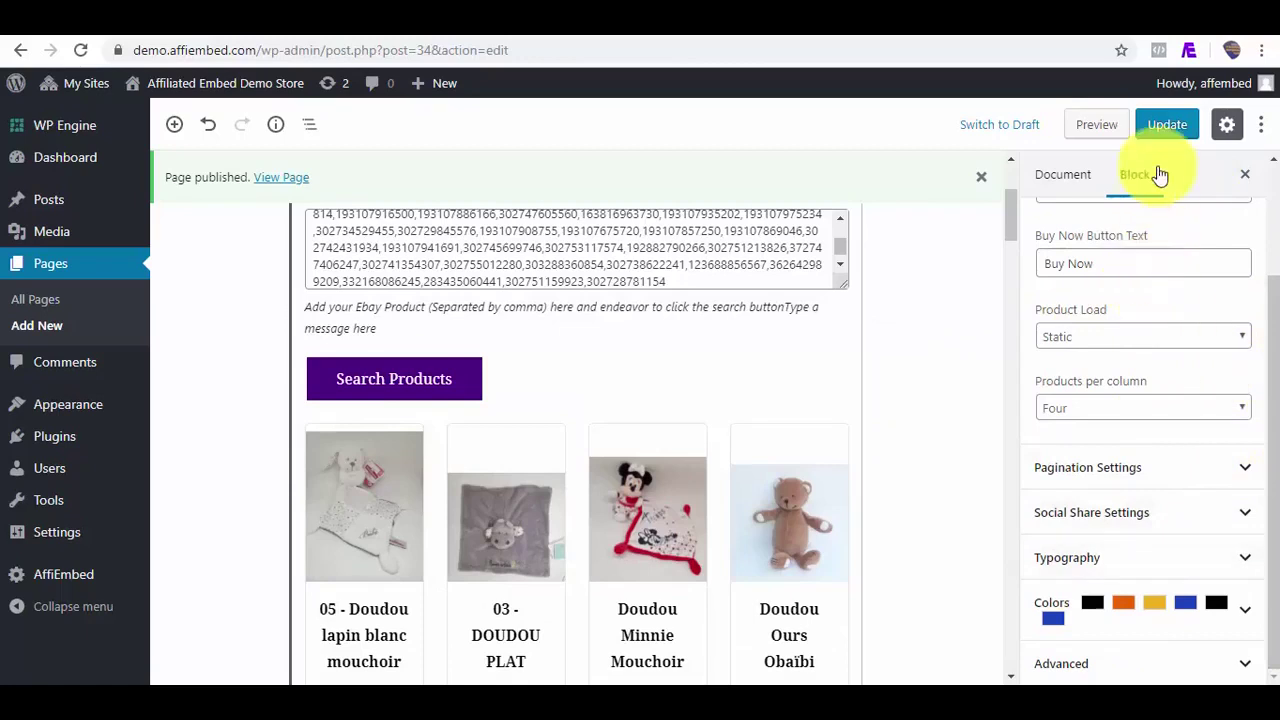
click(1165, 130)
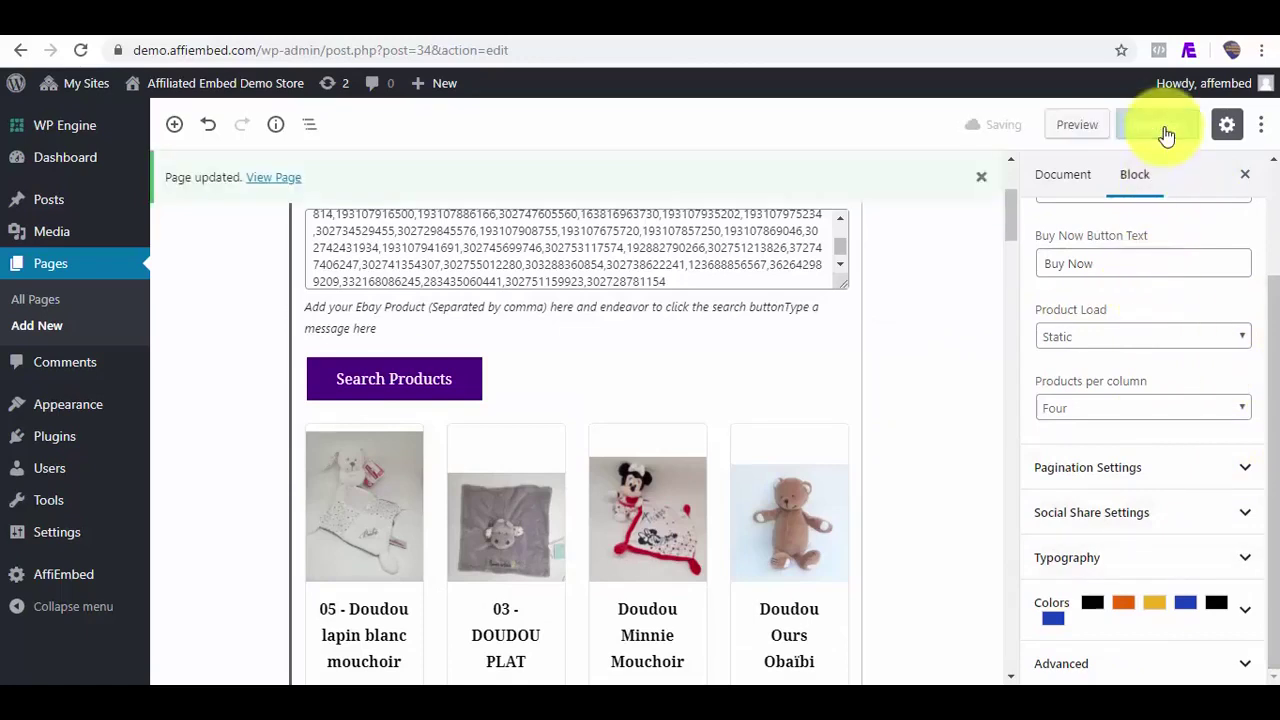
drag(1272, 330, 1270, 232)
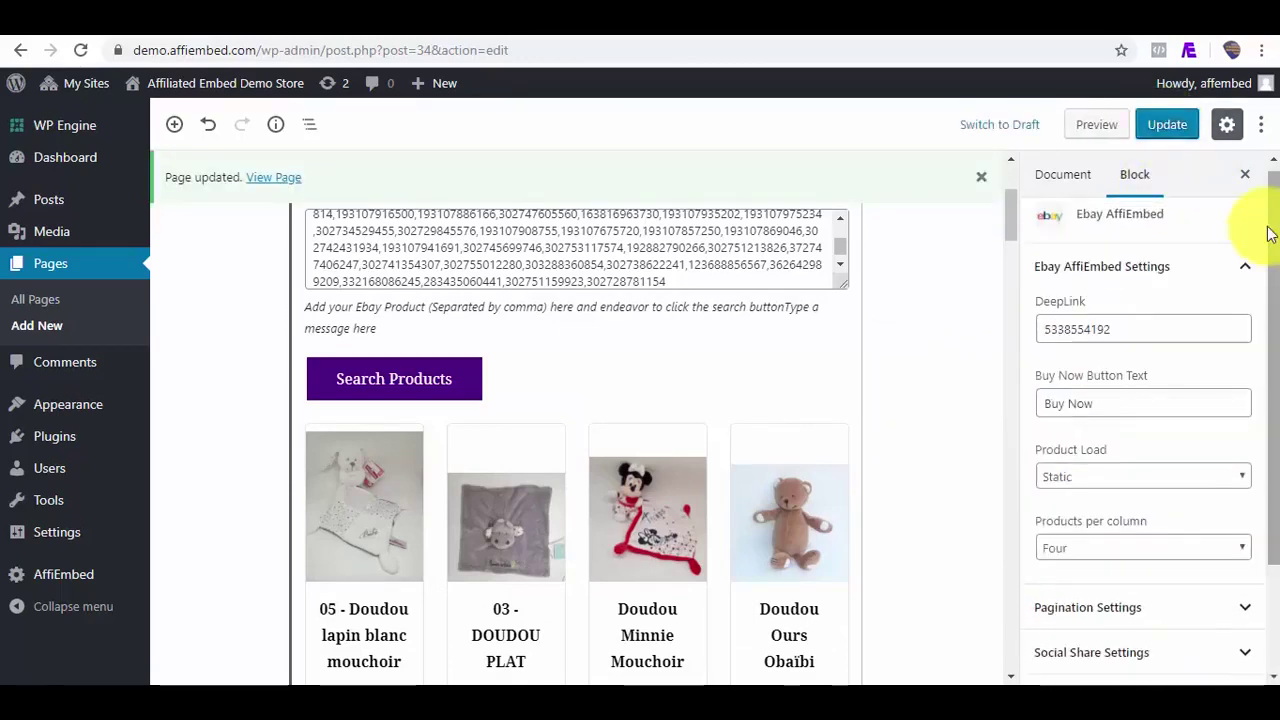
right_click(257, 181)
click(320, 192)
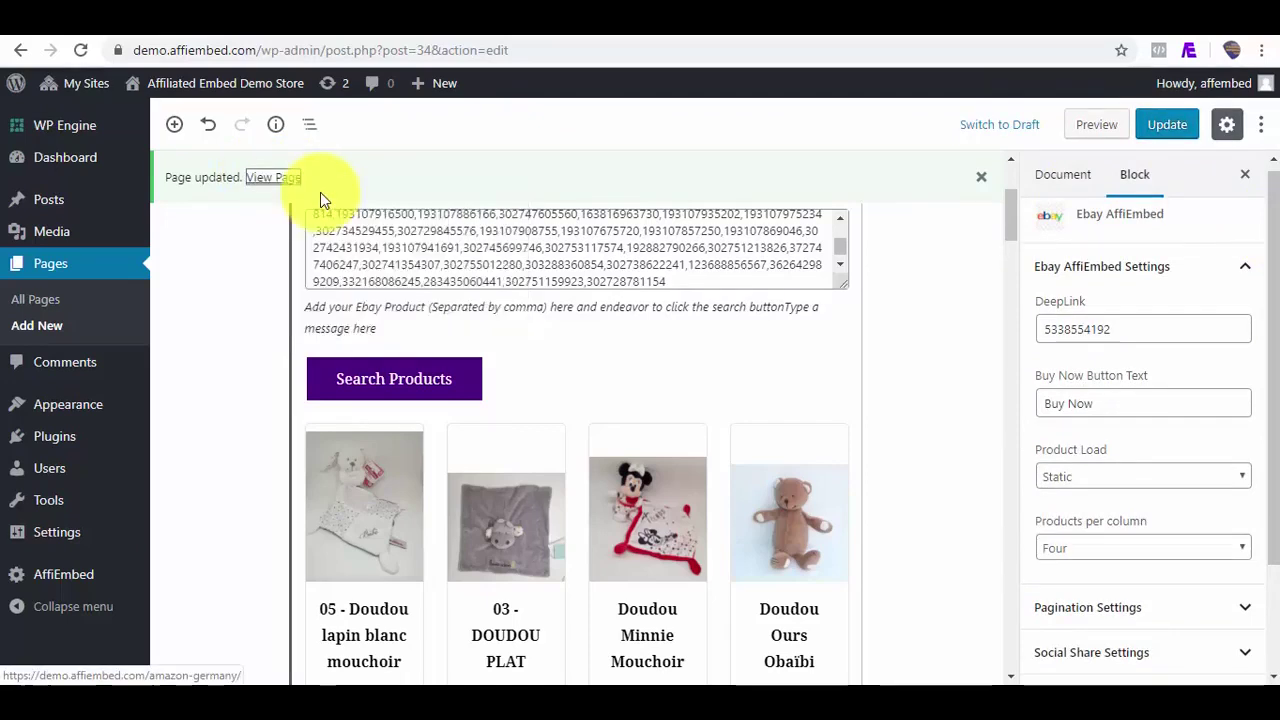
click(814, 37)
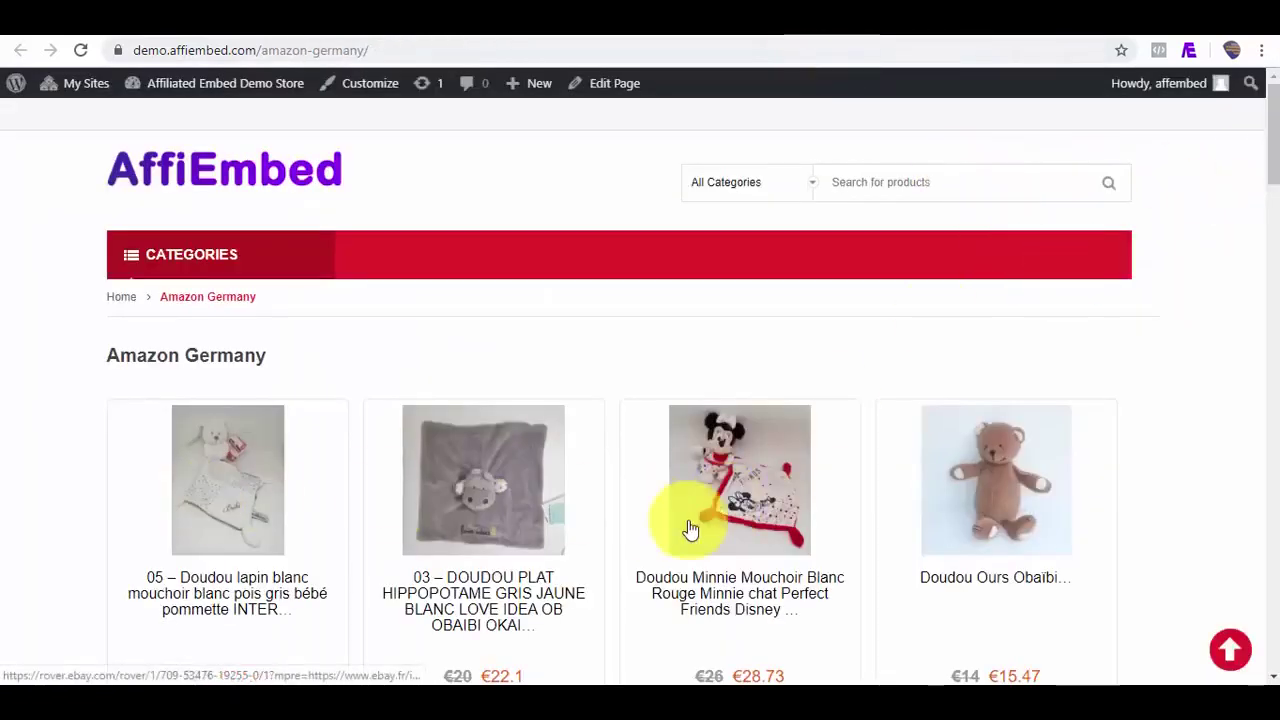
drag(1273, 110, 1270, 195)
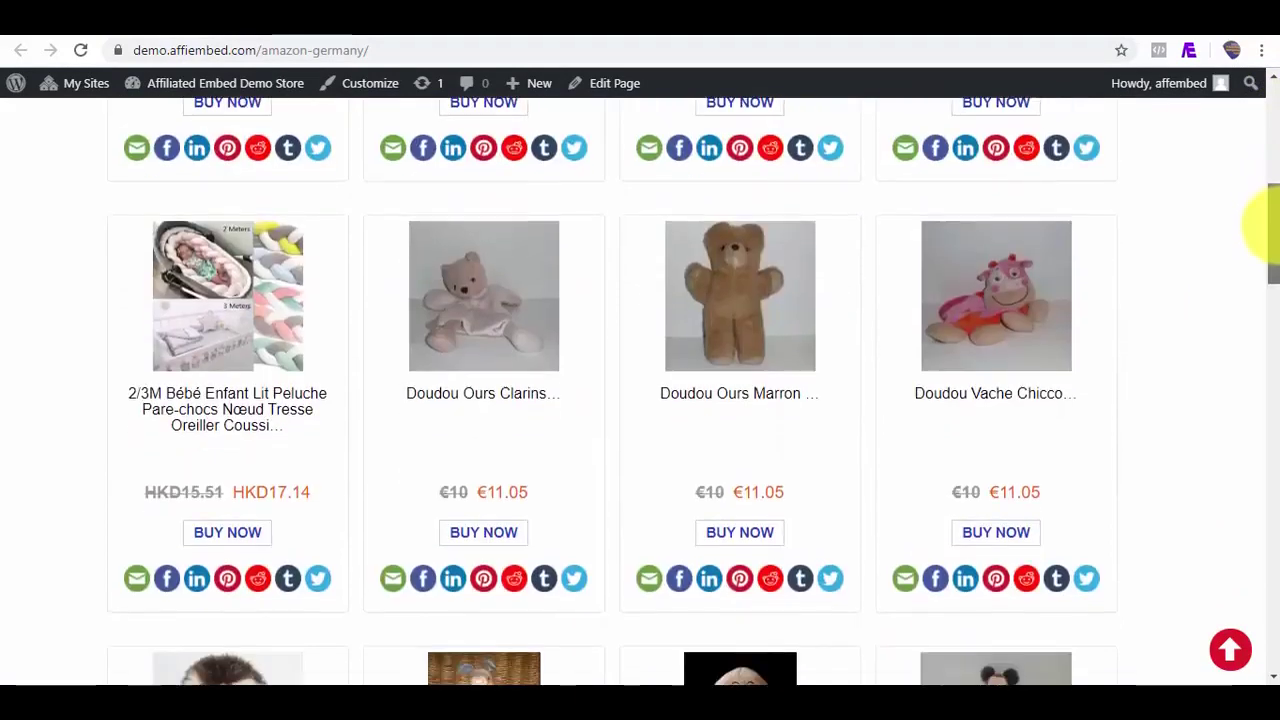
drag(1268, 228, 1265, 400)
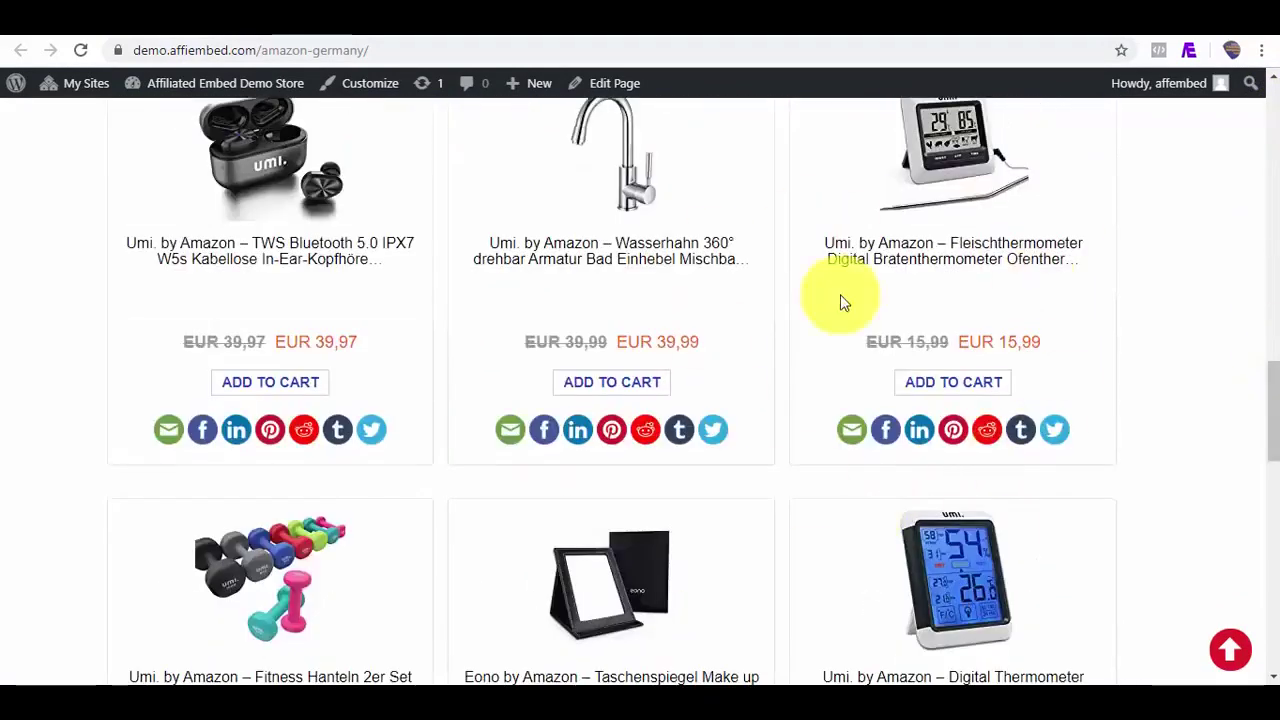
key(ctrl+w)
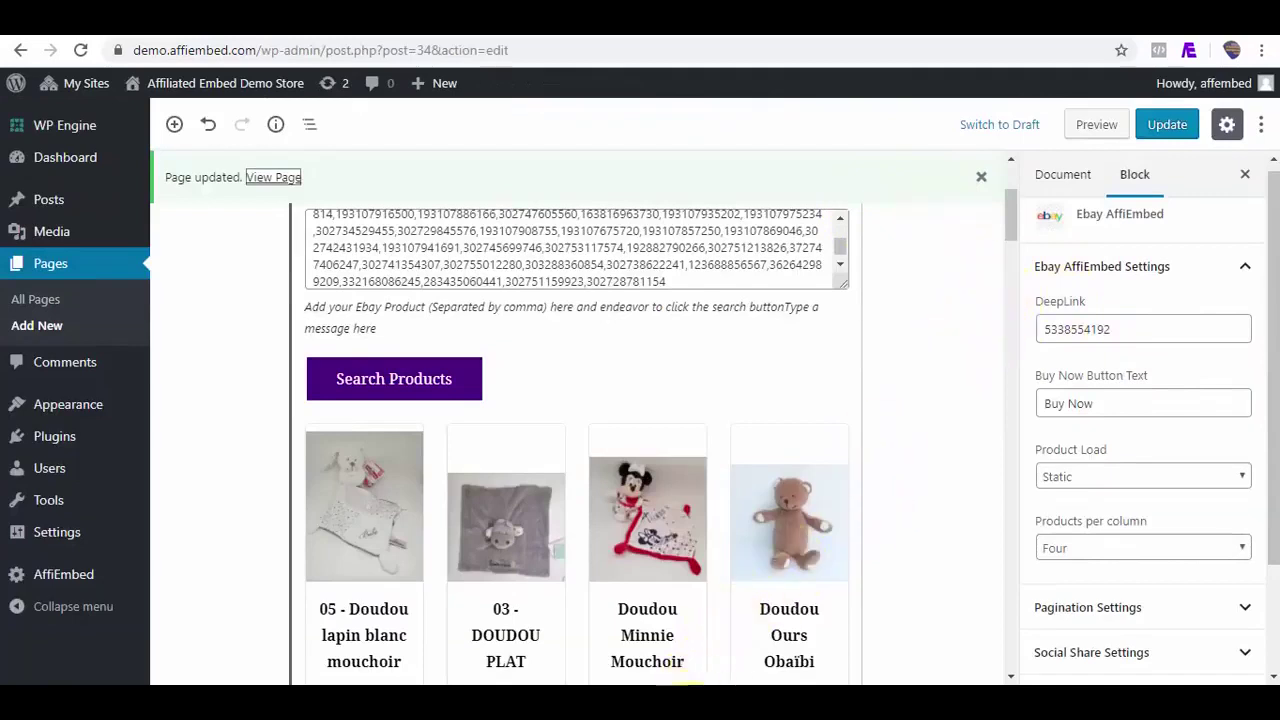
- Load impact.com in a new browser tab
click(690, 688)
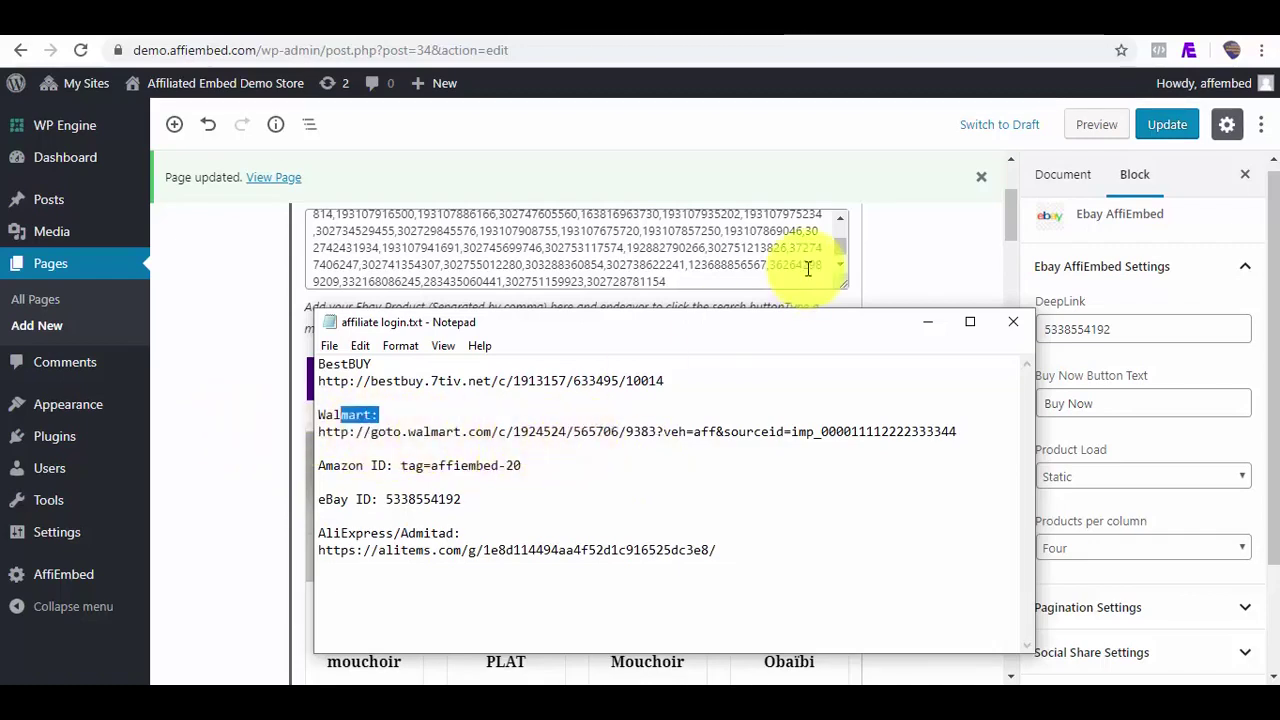
key(ctrl+t)
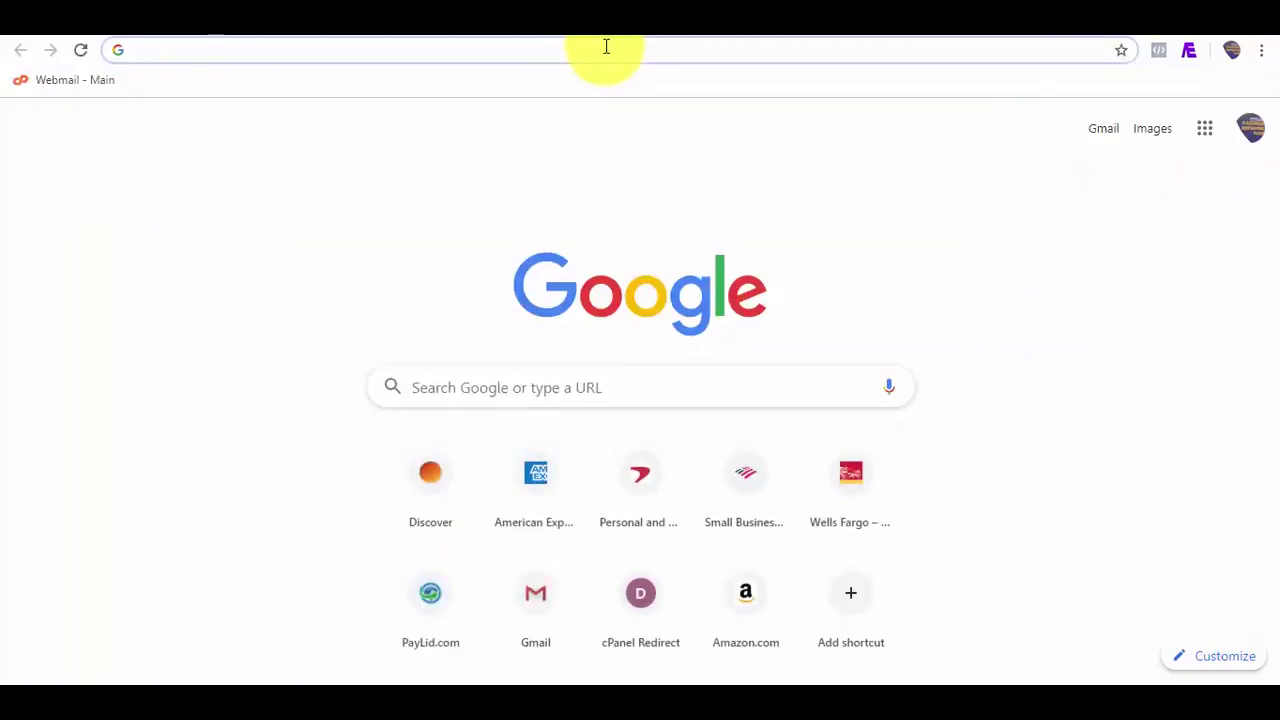
text(impacts)
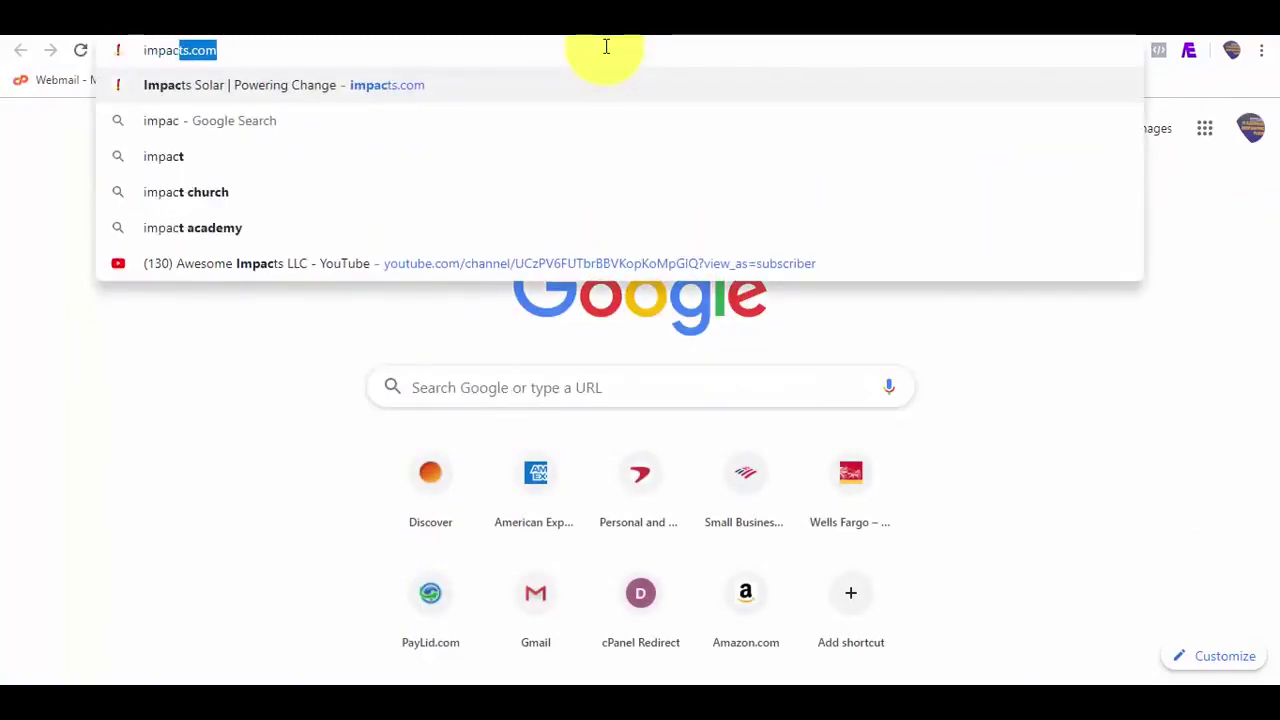
key(Delete)
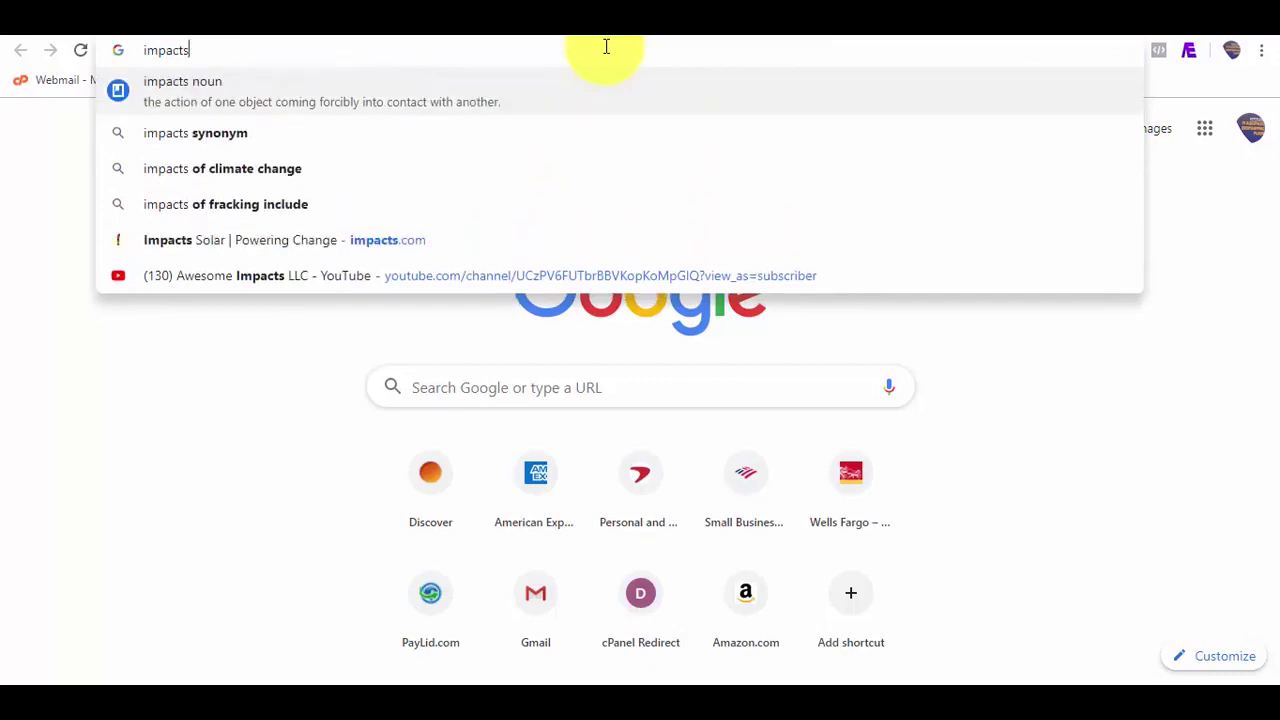
key(BackSpace)
text(.com)
key(Return)
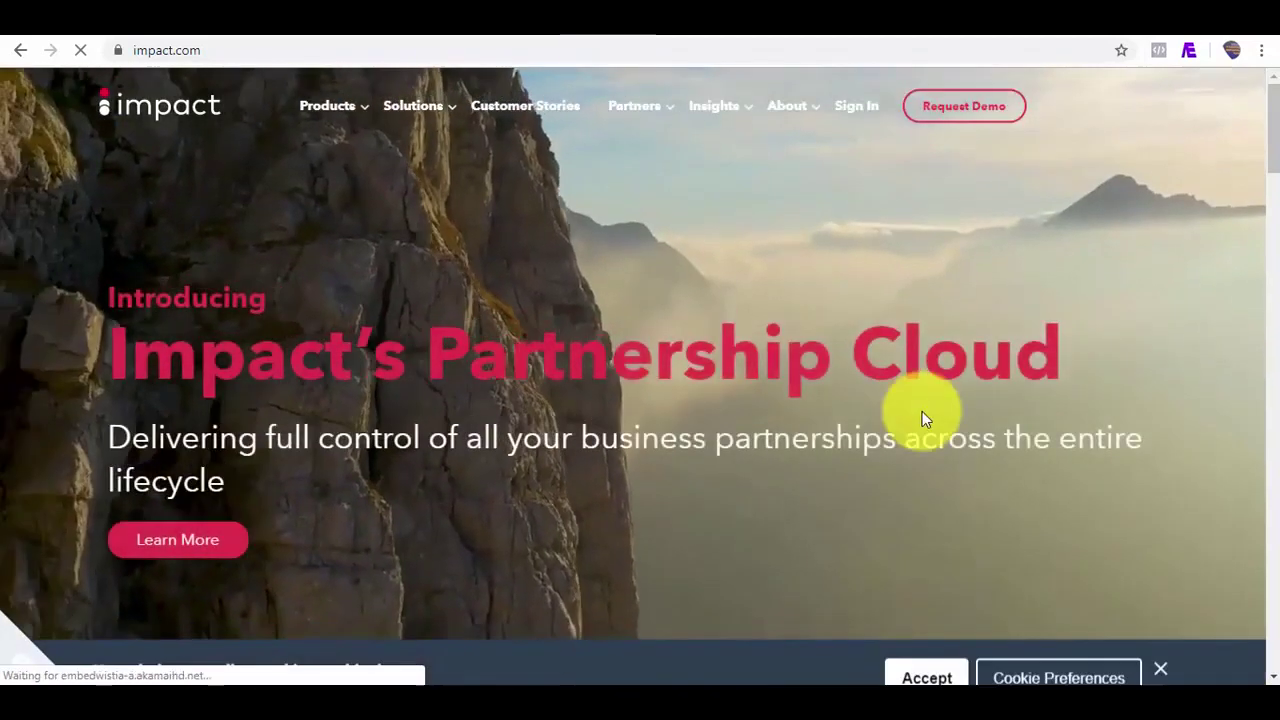
- Check the Walmart affiliate link in the affiliate login notes, then return to WordPress
click(685, 688)
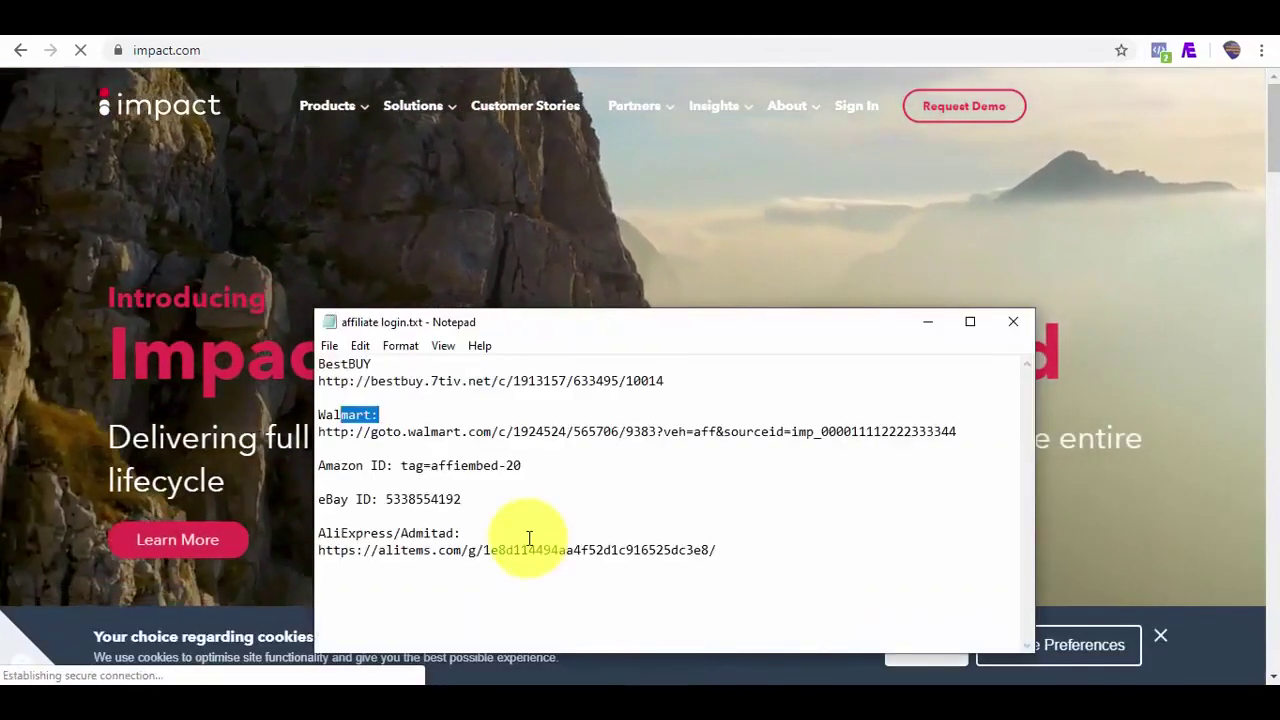
click(517, 431)
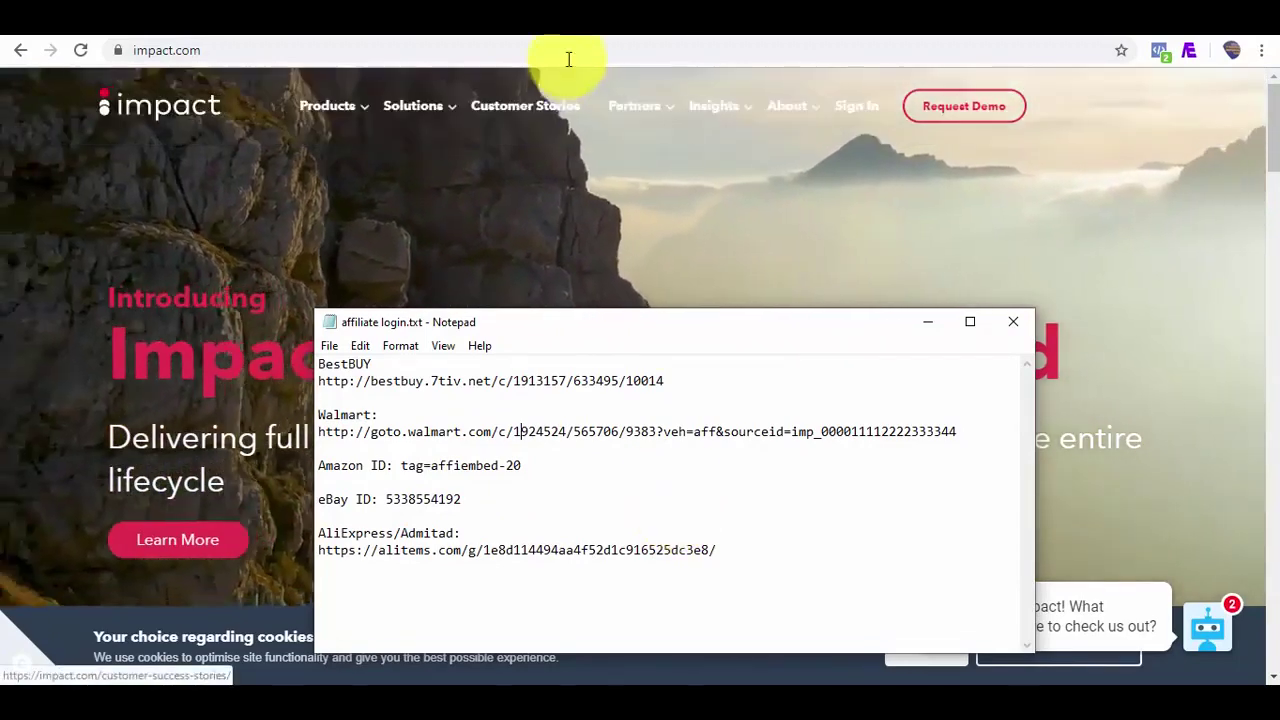
mouse_move(529, 177)
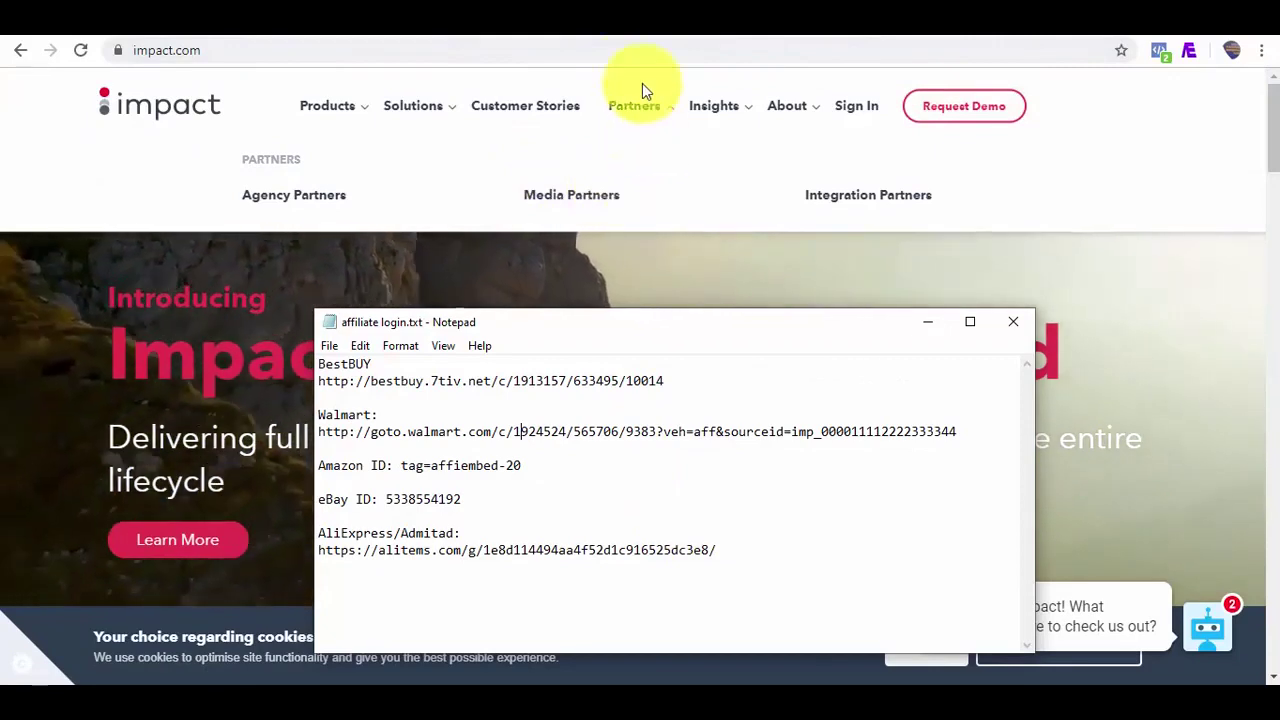
click(632, 37)
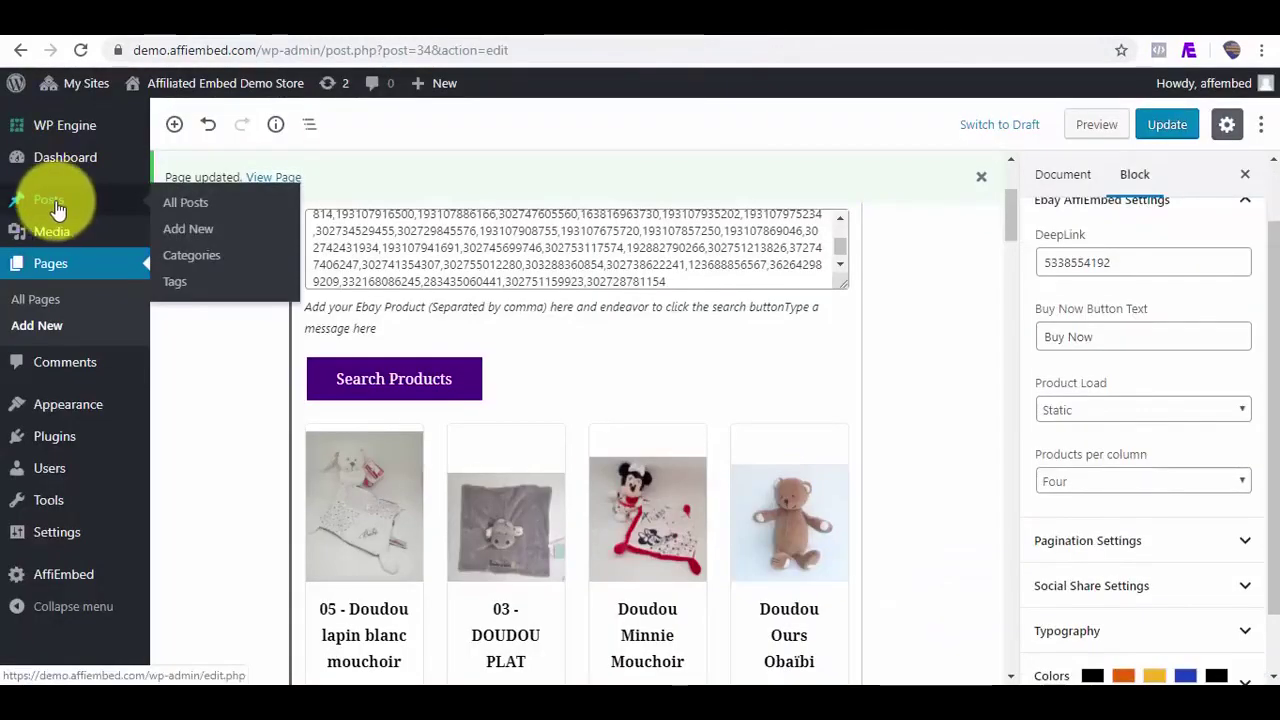
- Create a new post and insert a Walmart AffiEmbed block into it
click(187, 232)
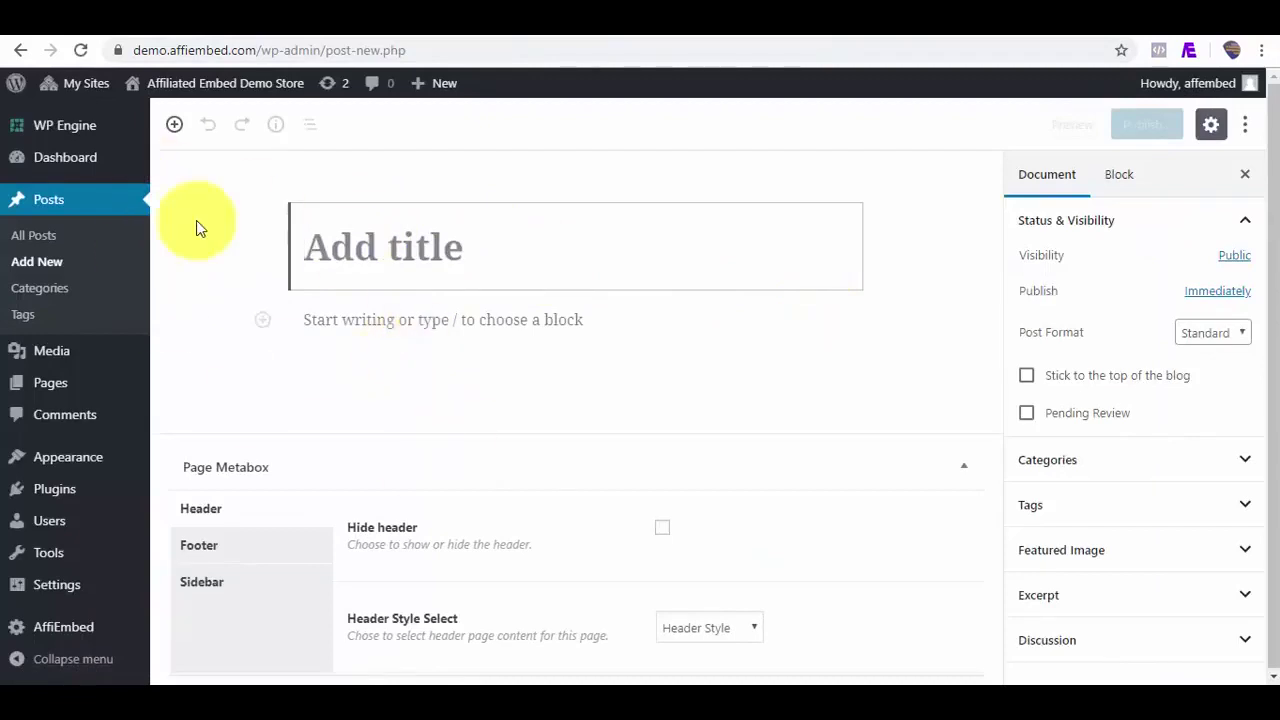
click(262, 321)
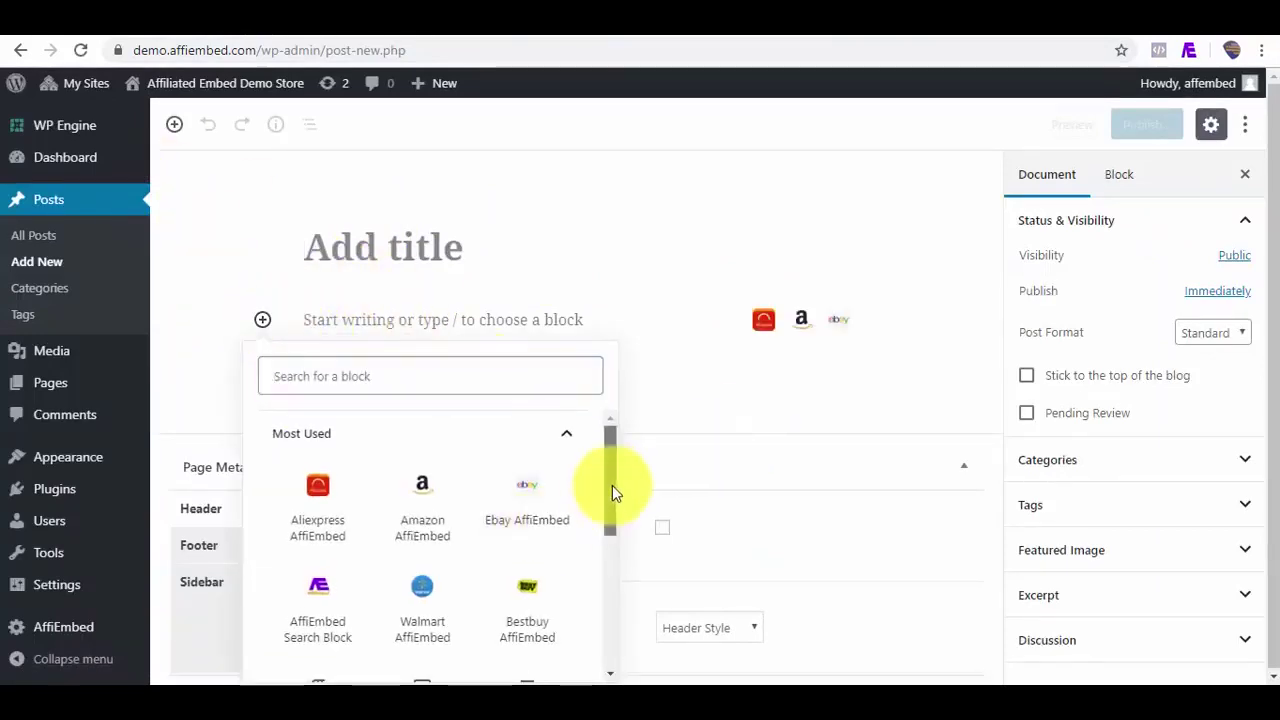
mouse_move(610, 494)
mouse_down()
mouse_move(611, 538)
mouse_move(611, 512)
mouse_up()
click(437, 557)
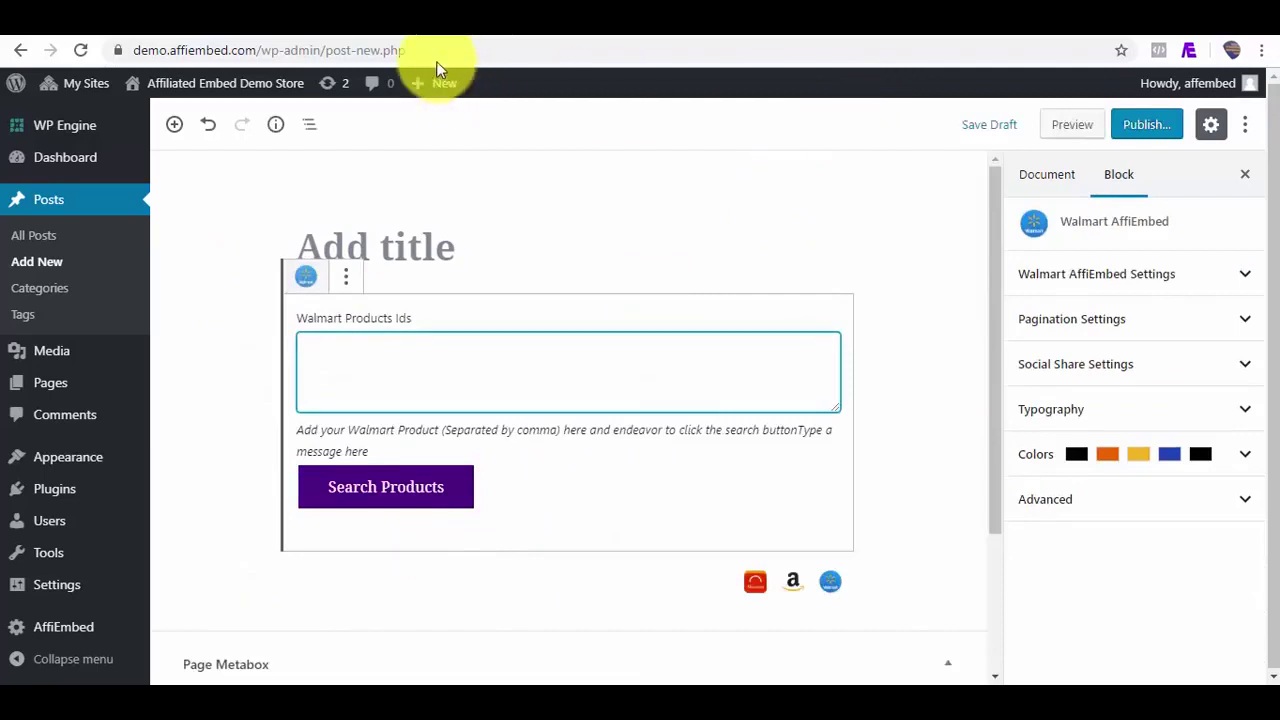
- Load walmart.com in a new browser tab
key(ctrl+t)
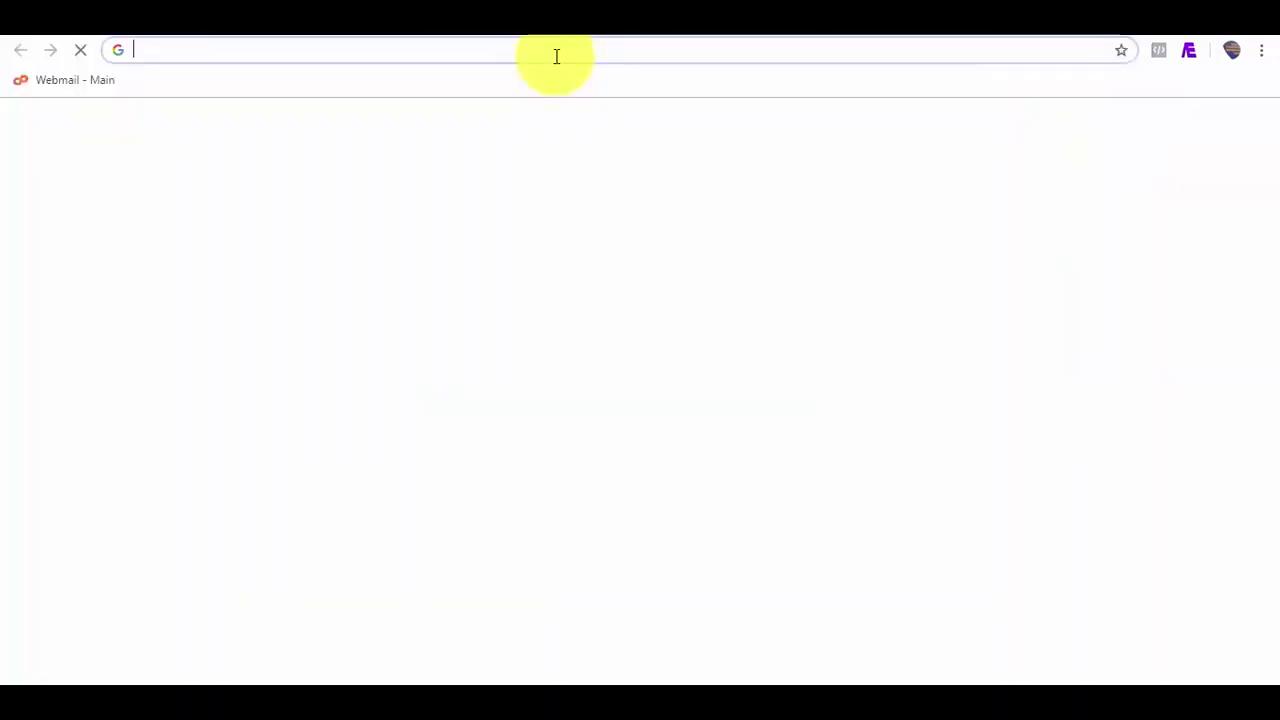
text(walma)
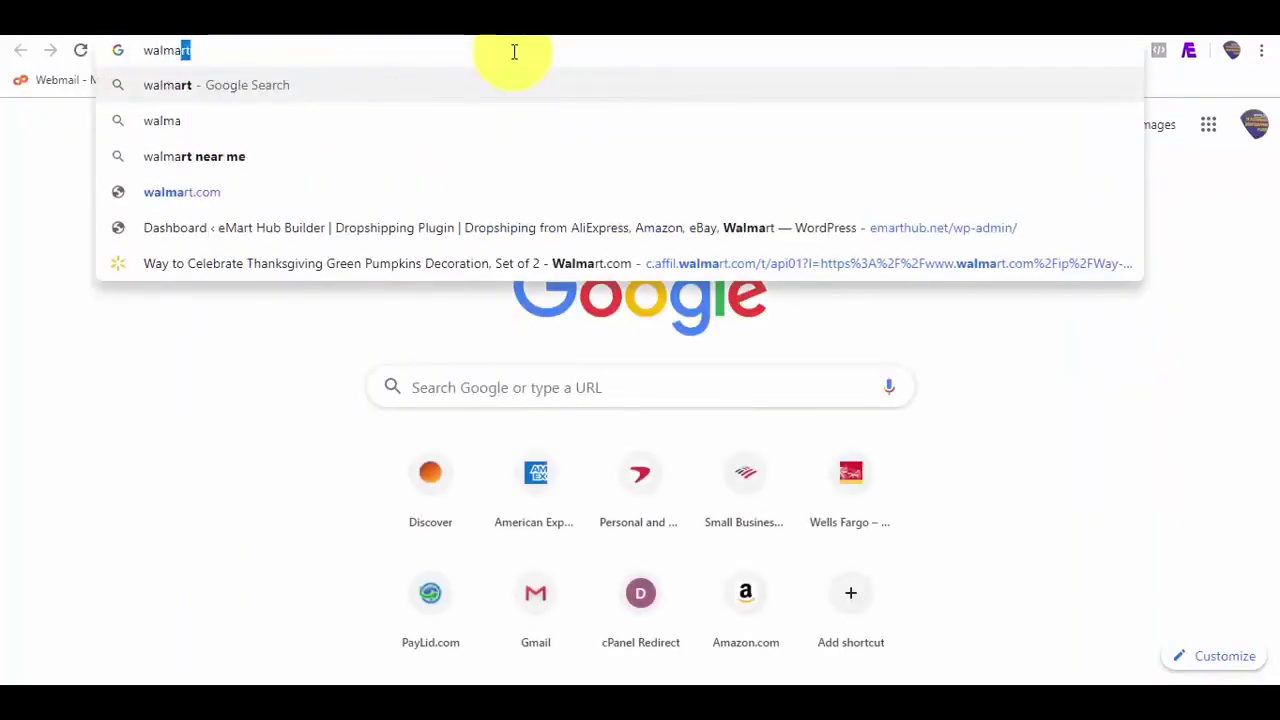
text(rt)
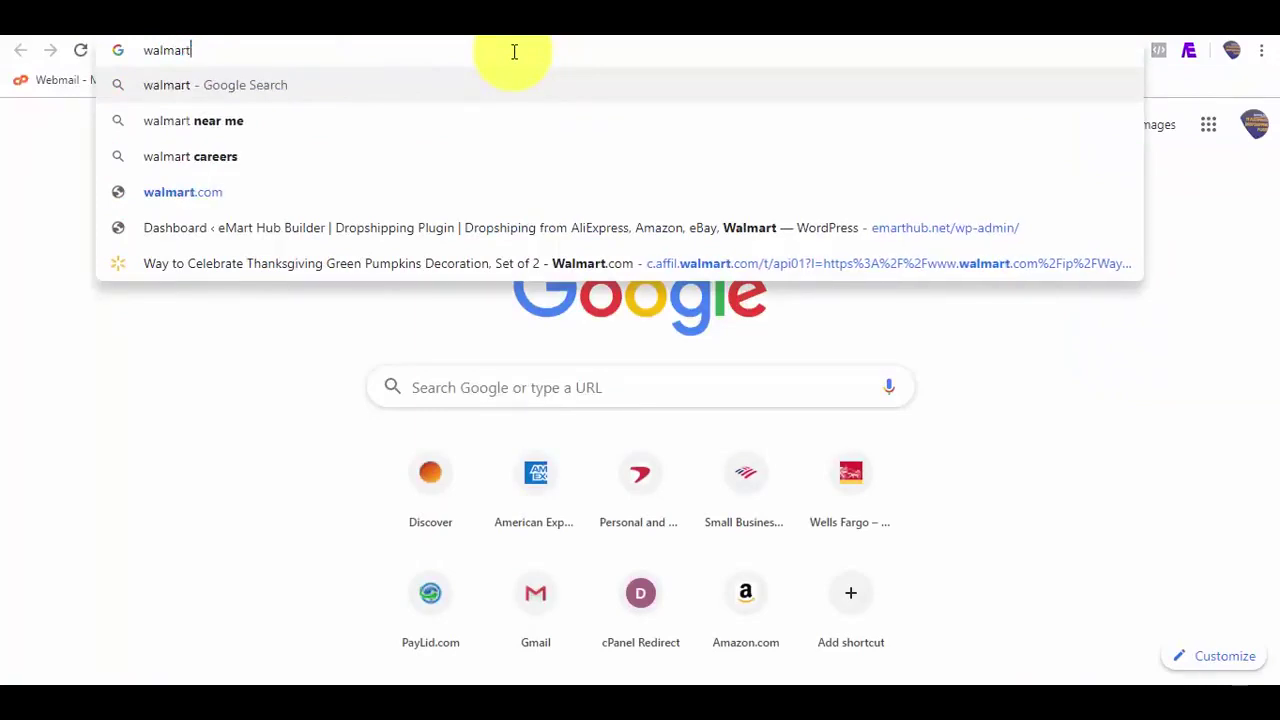
text(.co)
key(Return)
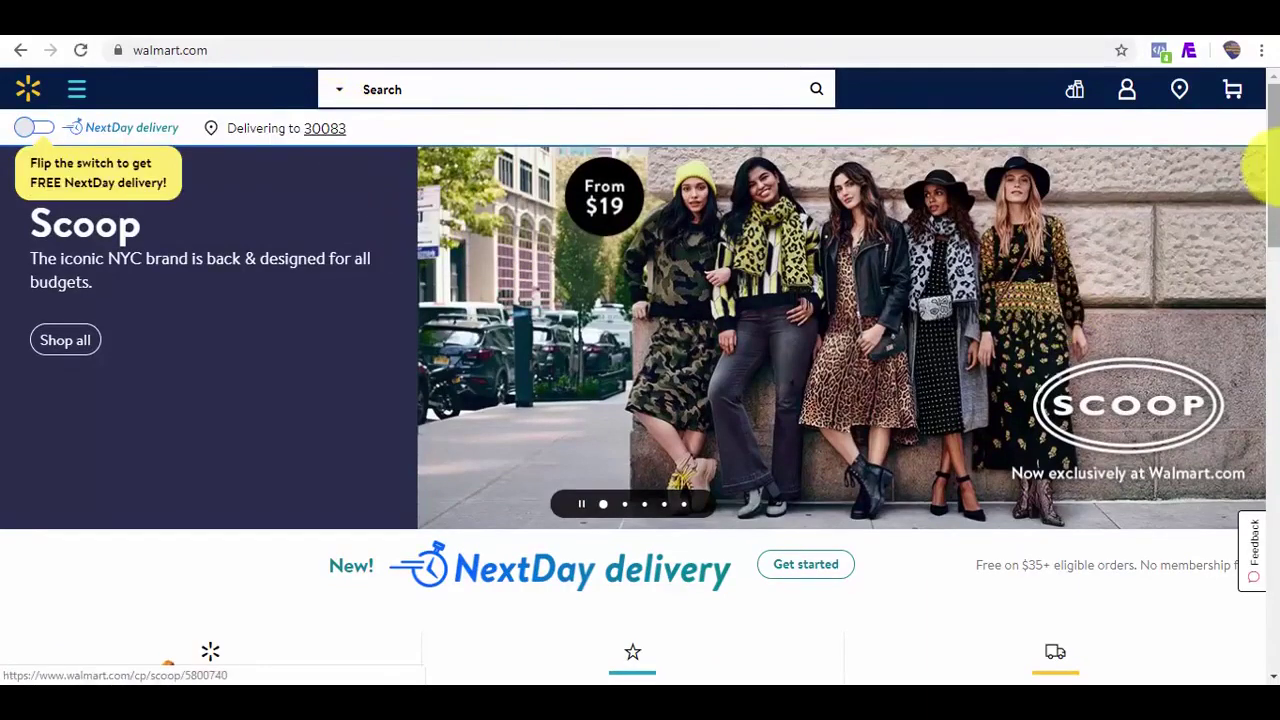
- Open the Outdoor Grills listing of 324 products and launch AffiEmbed on it
scroll(1277, 236, down, 5)
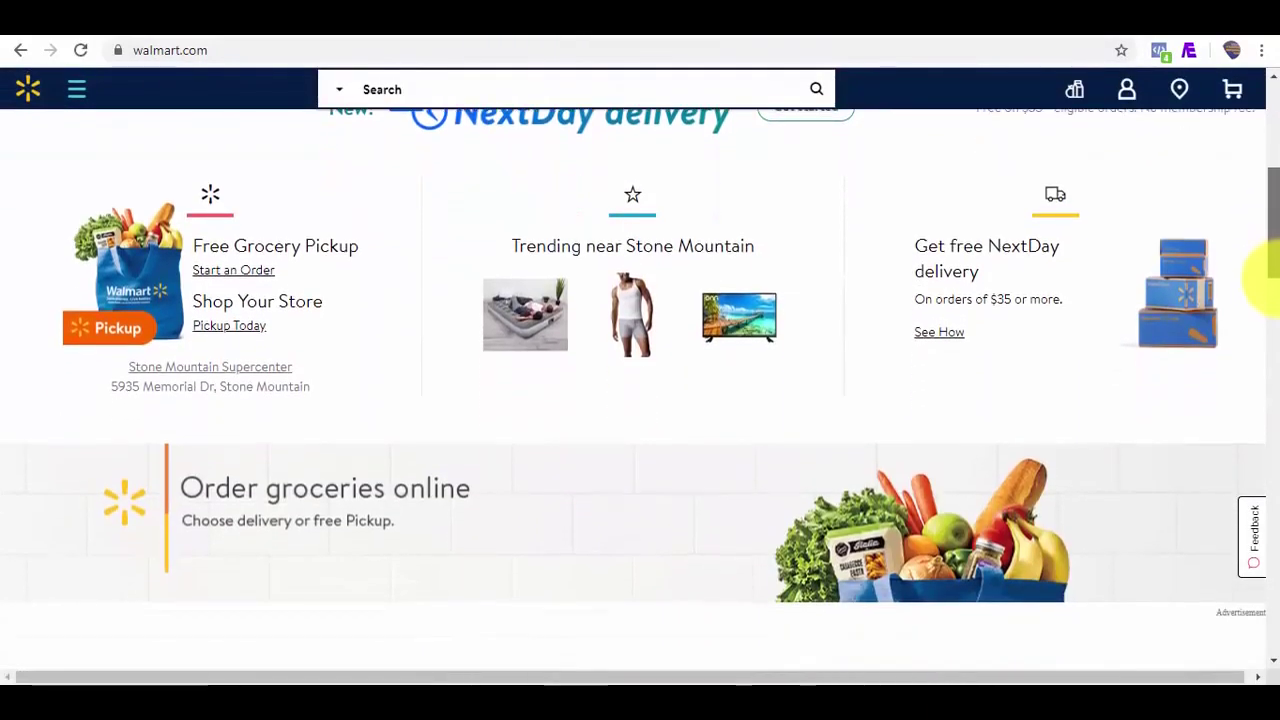
drag(1270, 310, 1268, 380)
scroll(1262, 392, down, 1)
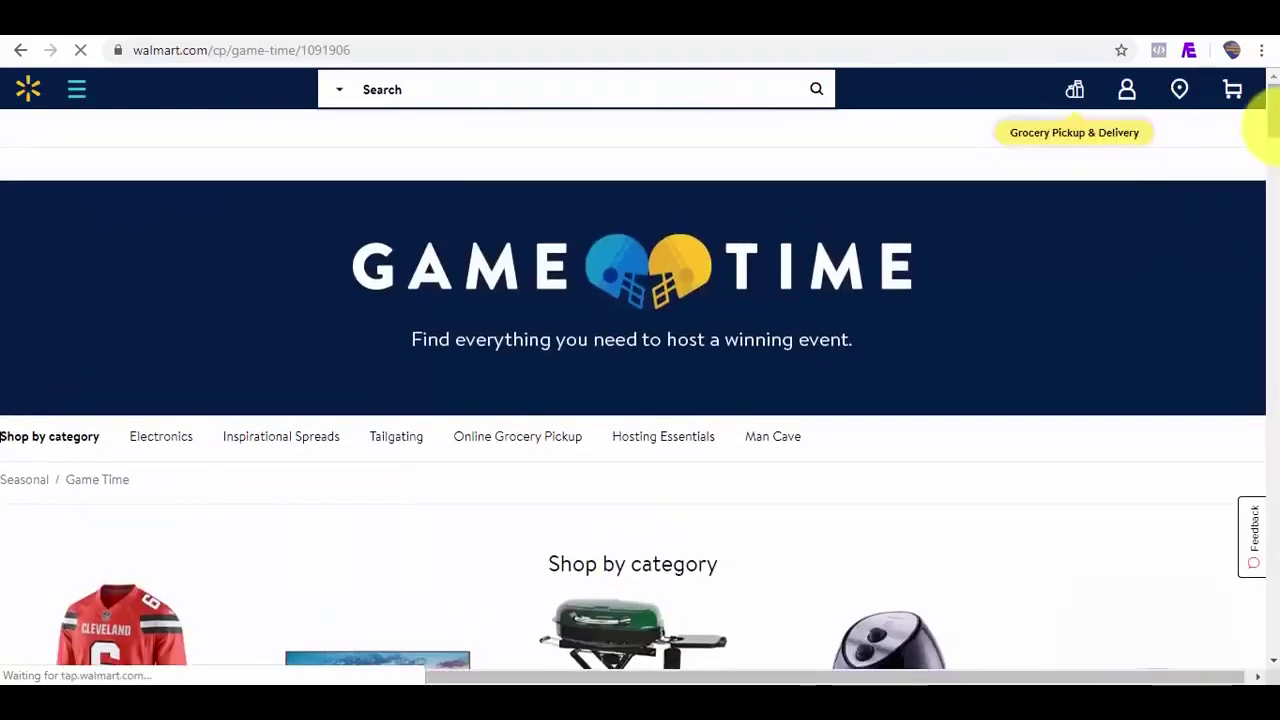
drag(1266, 143, 1265, 160)
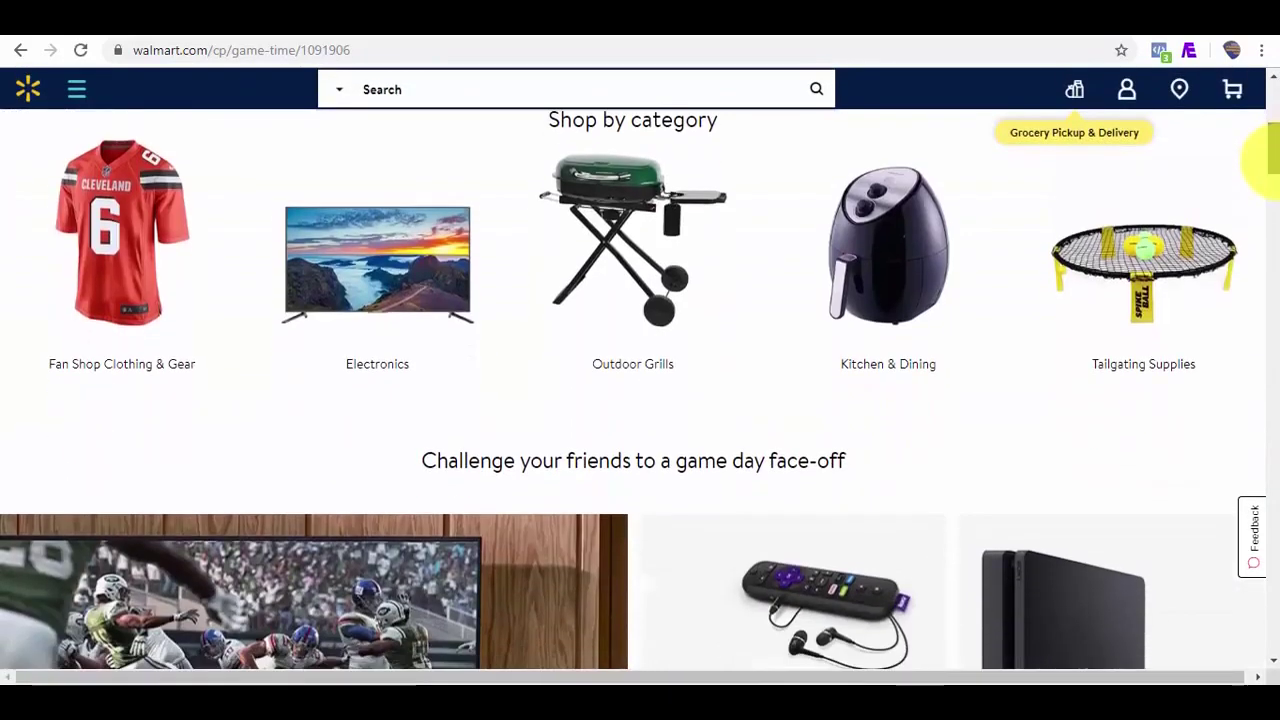
click(630, 366)
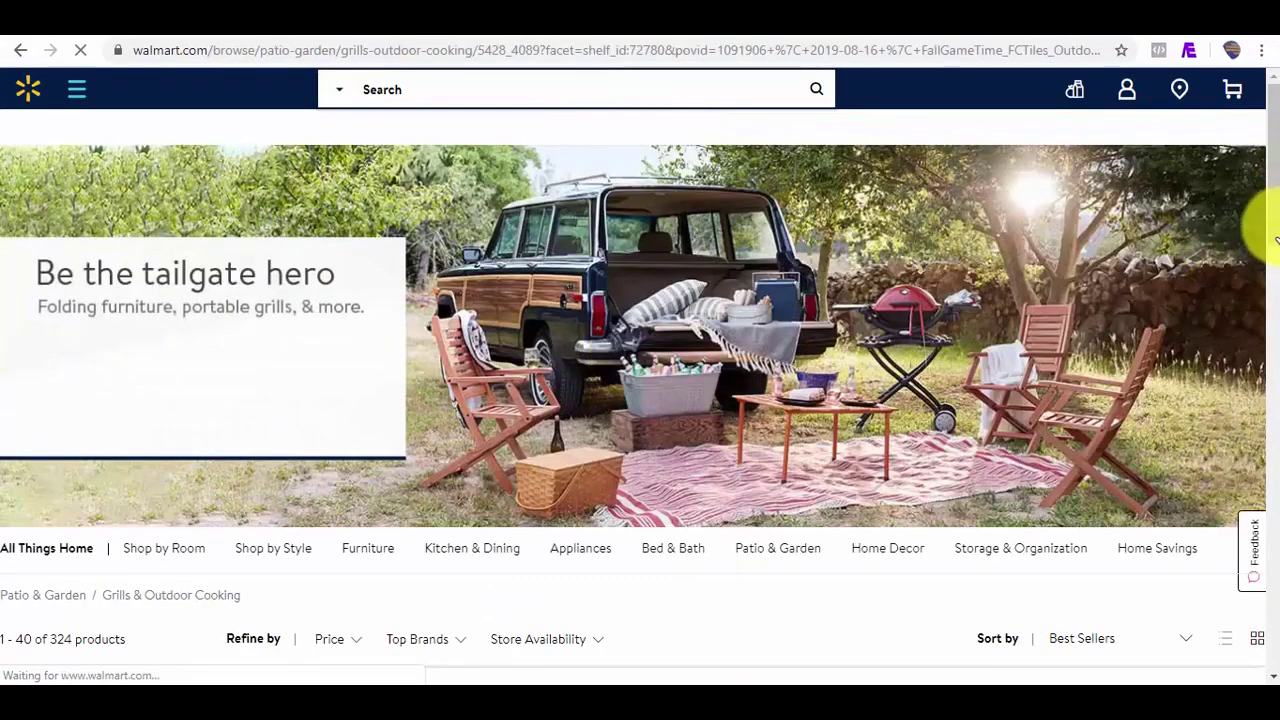
scroll(1276, 195, down, 5)
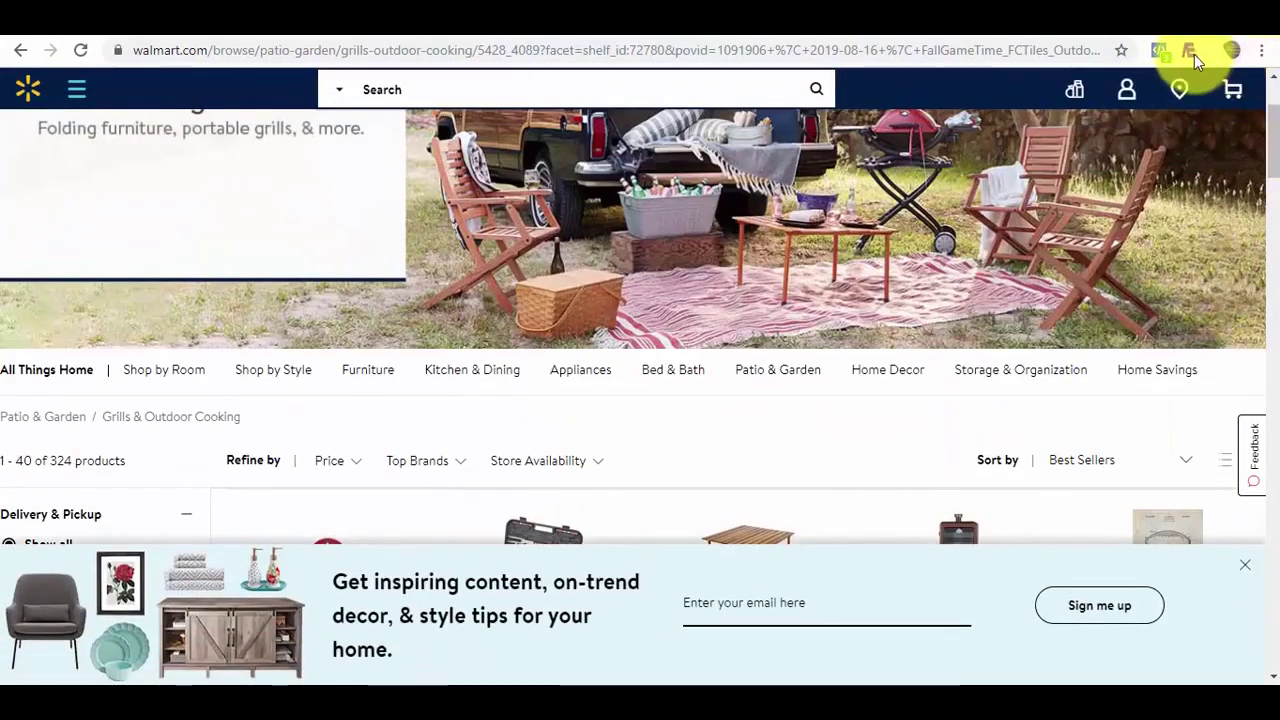
click(1189, 51)
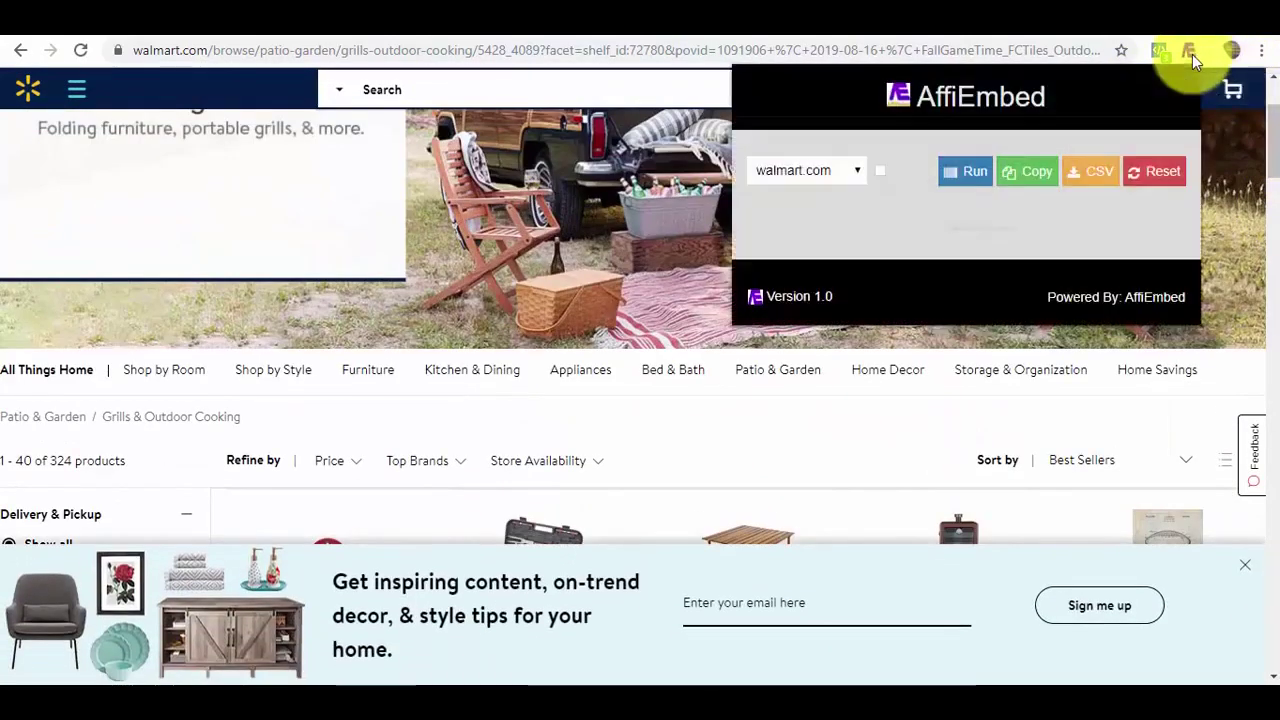
- Run AffiEmbed over three listing pages to collect 120 Walmart grill product IDs
click(976, 185)
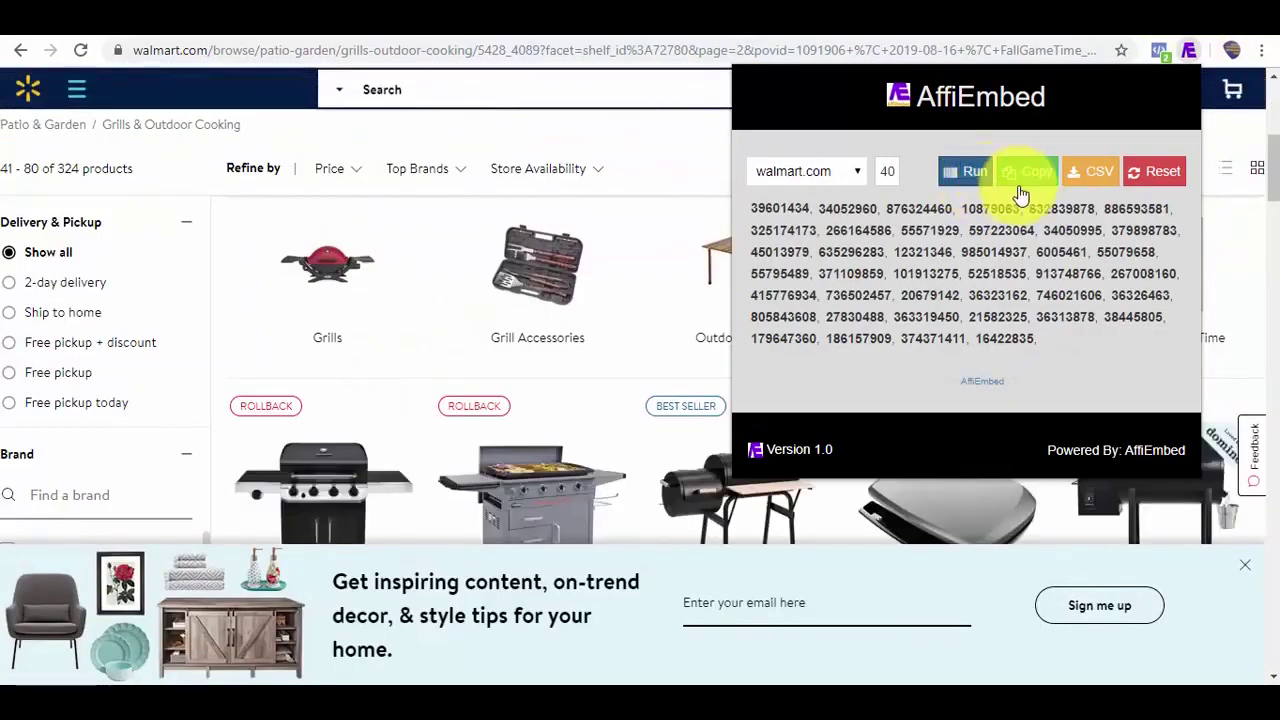
drag(1272, 165, 1257, 534)
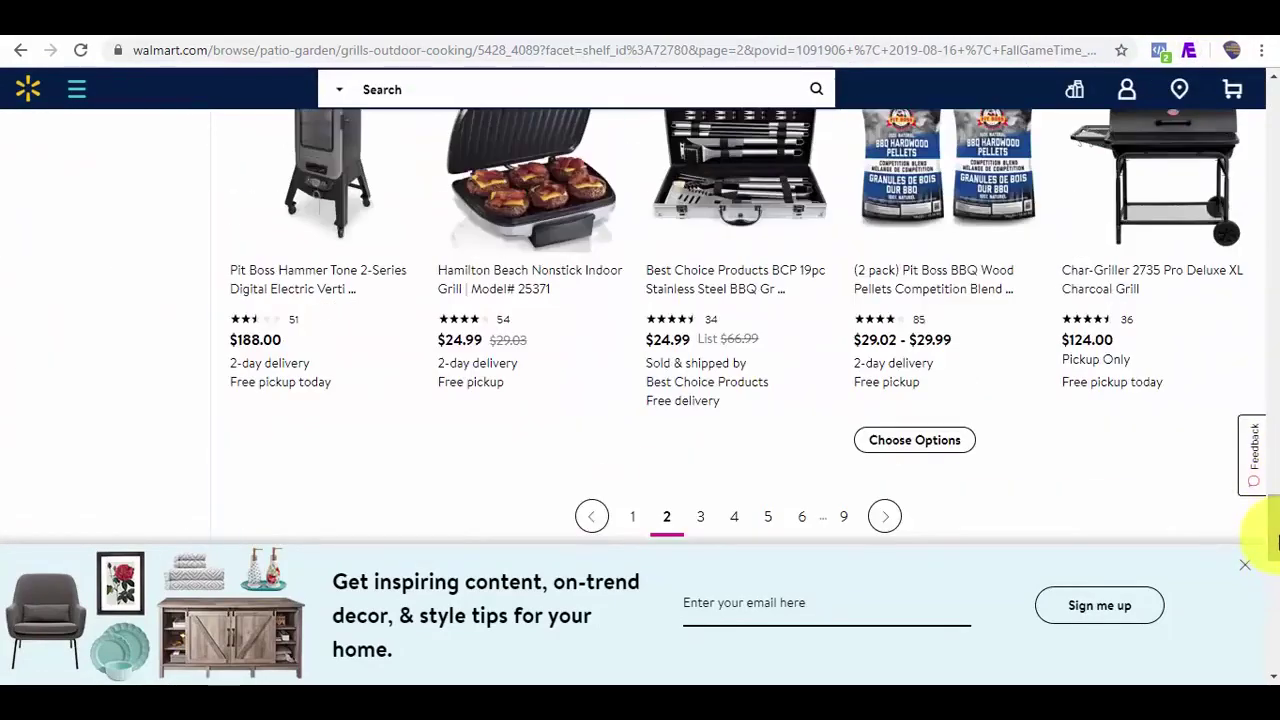
click(1190, 50)
click(985, 176)
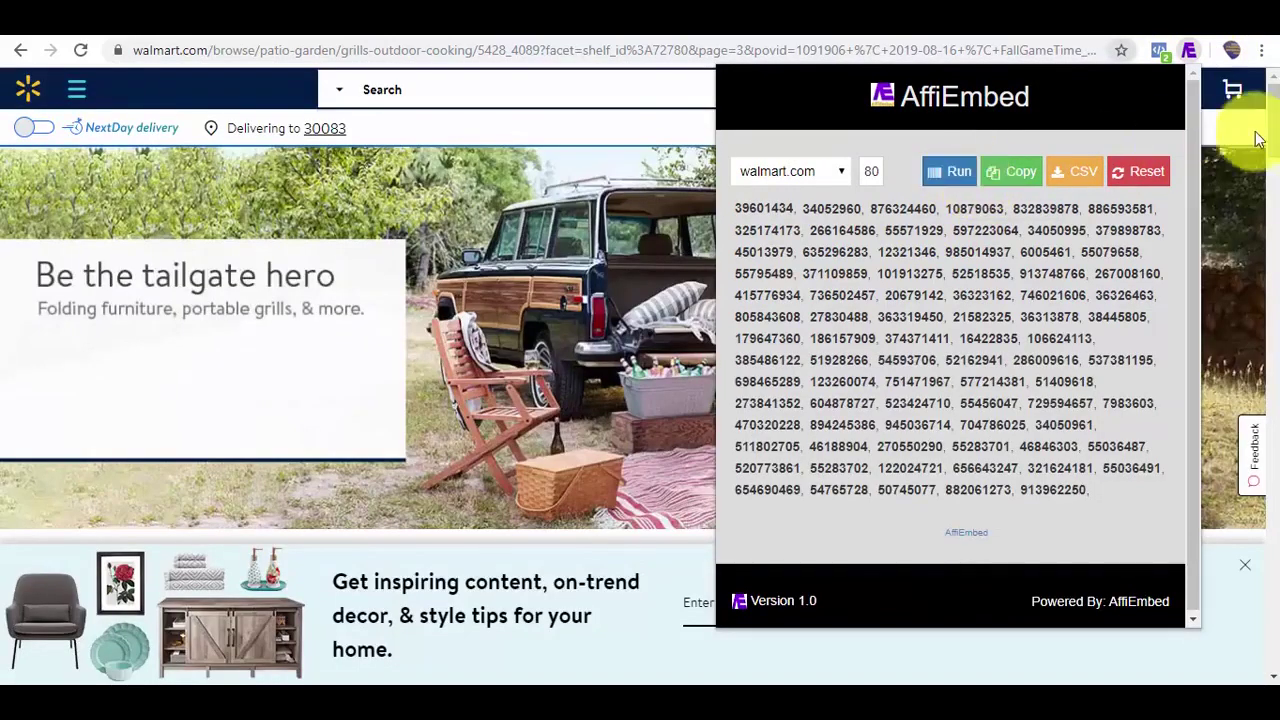
drag(1275, 133, 1243, 166)
click(1189, 52)
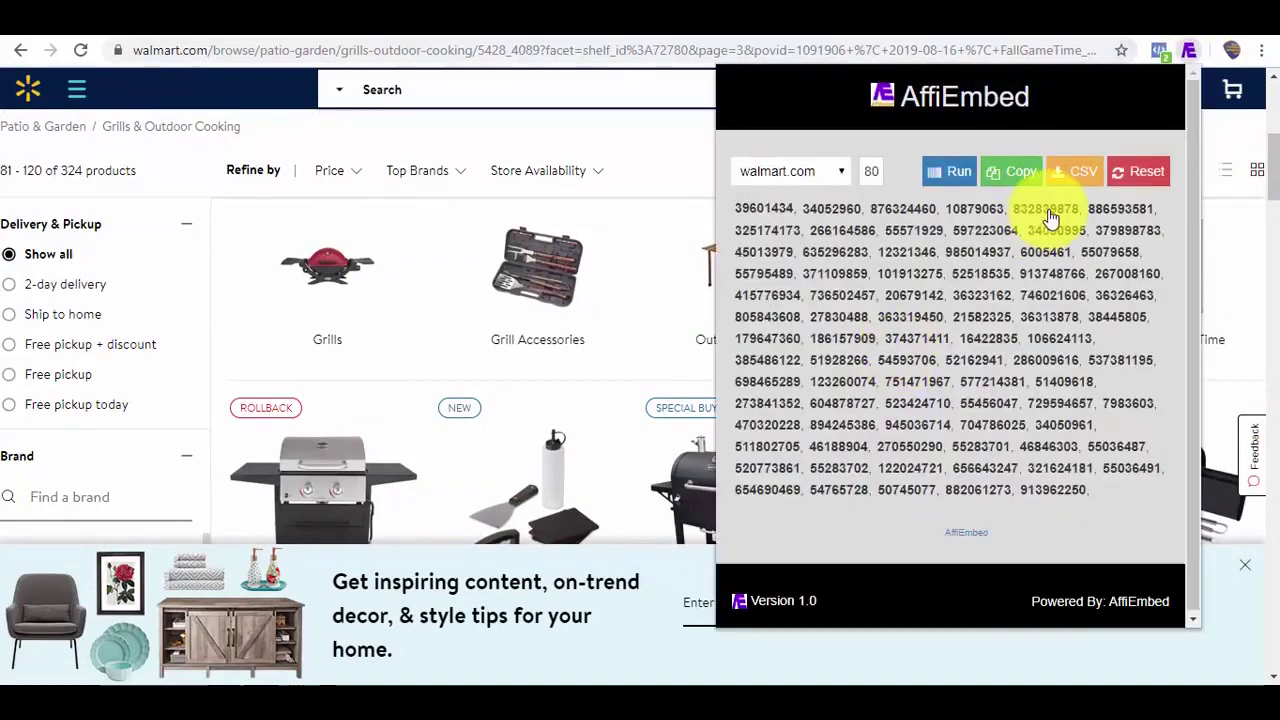
click(957, 175)
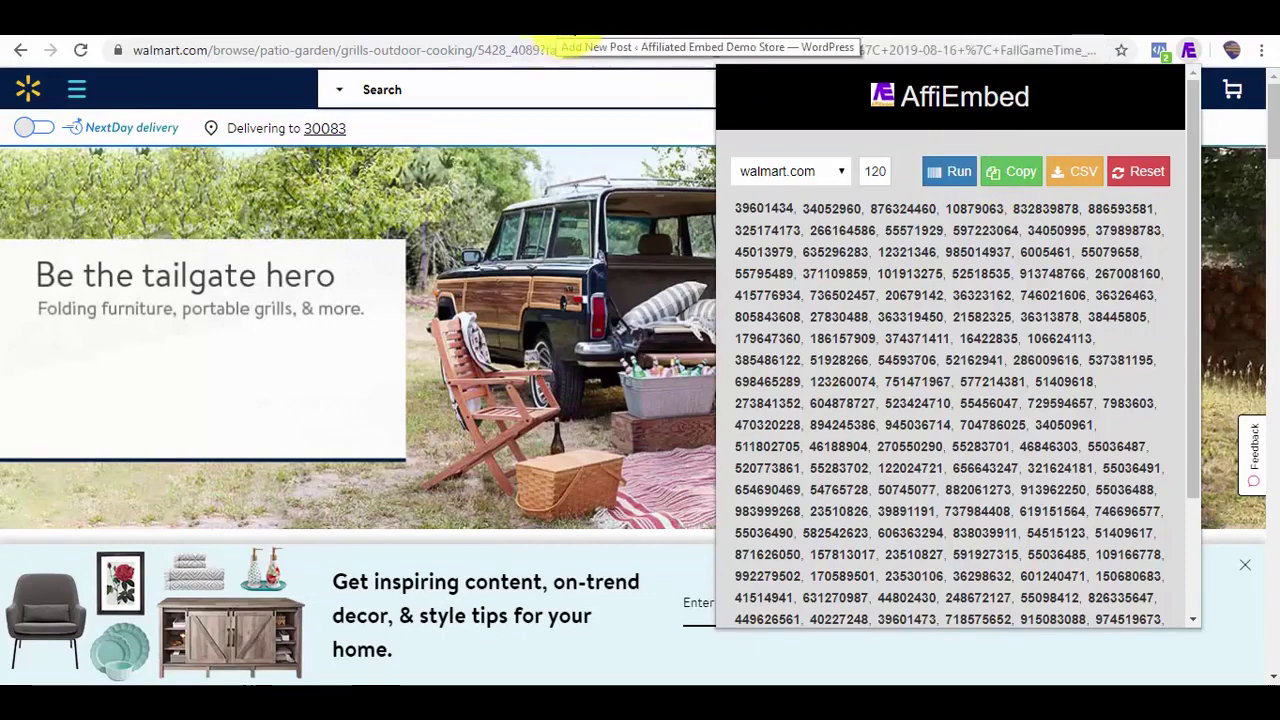
click(565, 20)
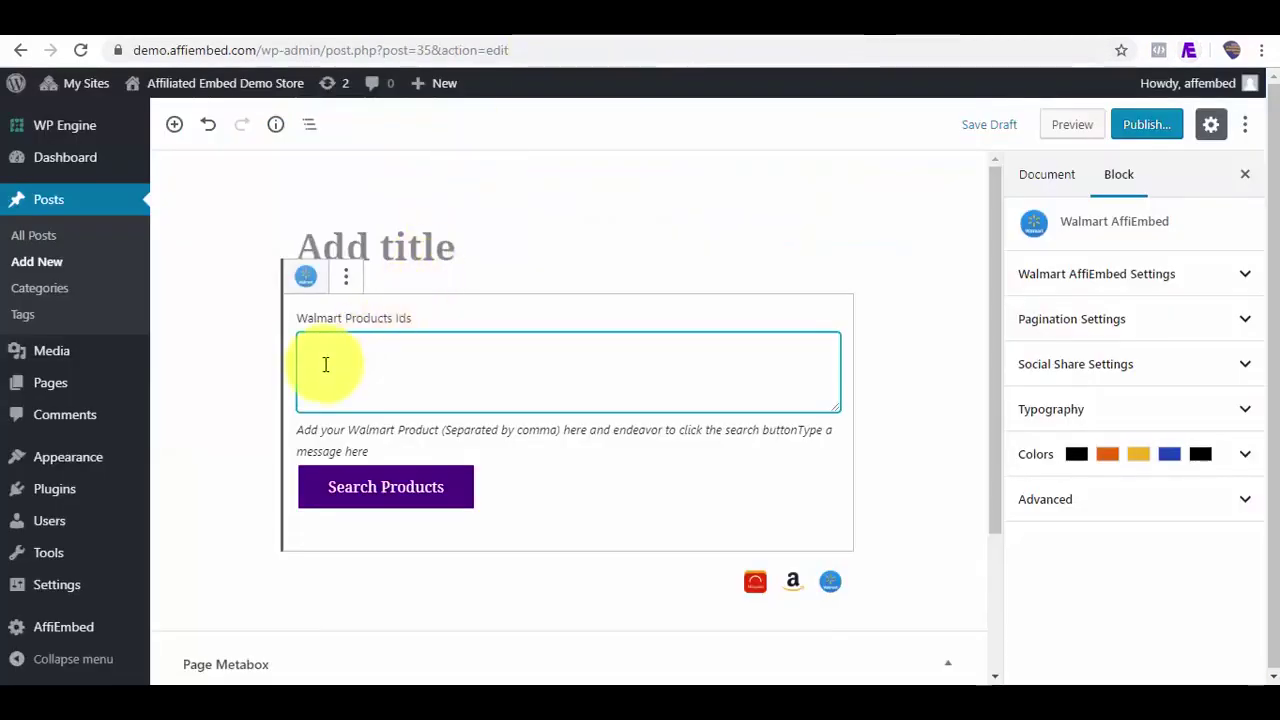
- Paste the 120 IDs into the Walmart Products Ids box and search to load the grill grid
right_click(325, 364)
click(365, 513)
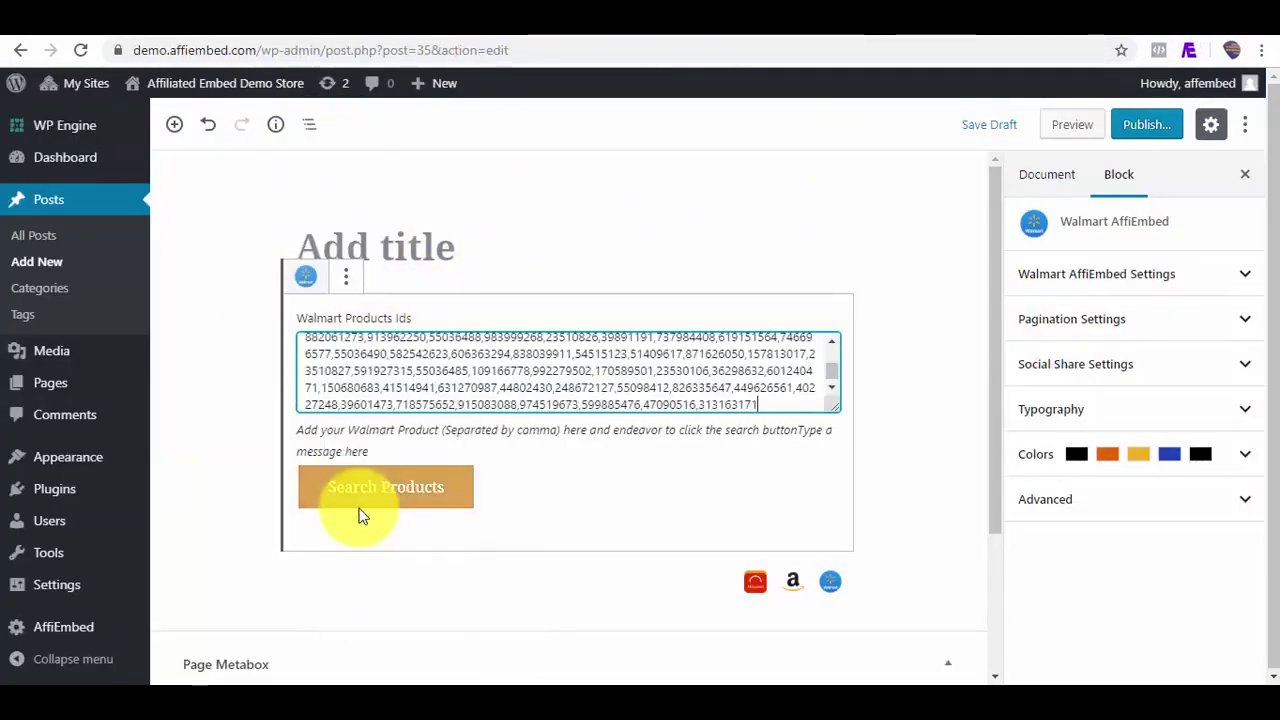
click(348, 503)
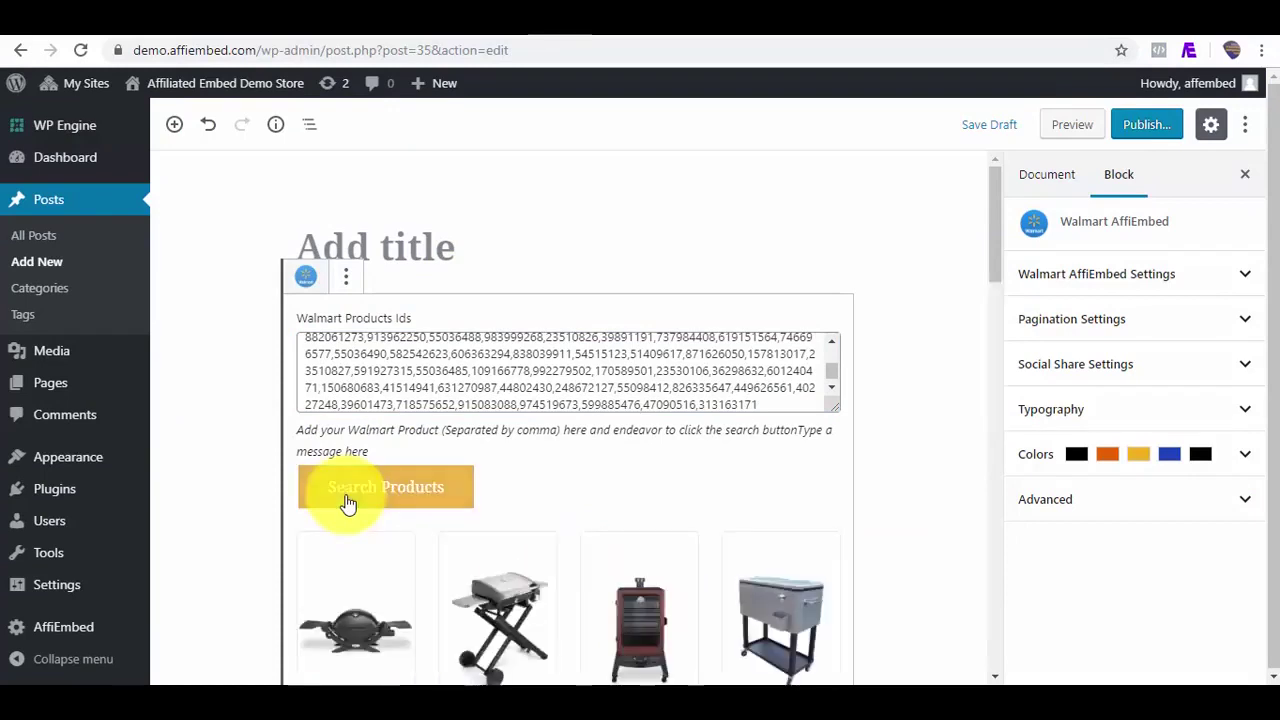
drag(1000, 280, 1006, 640)
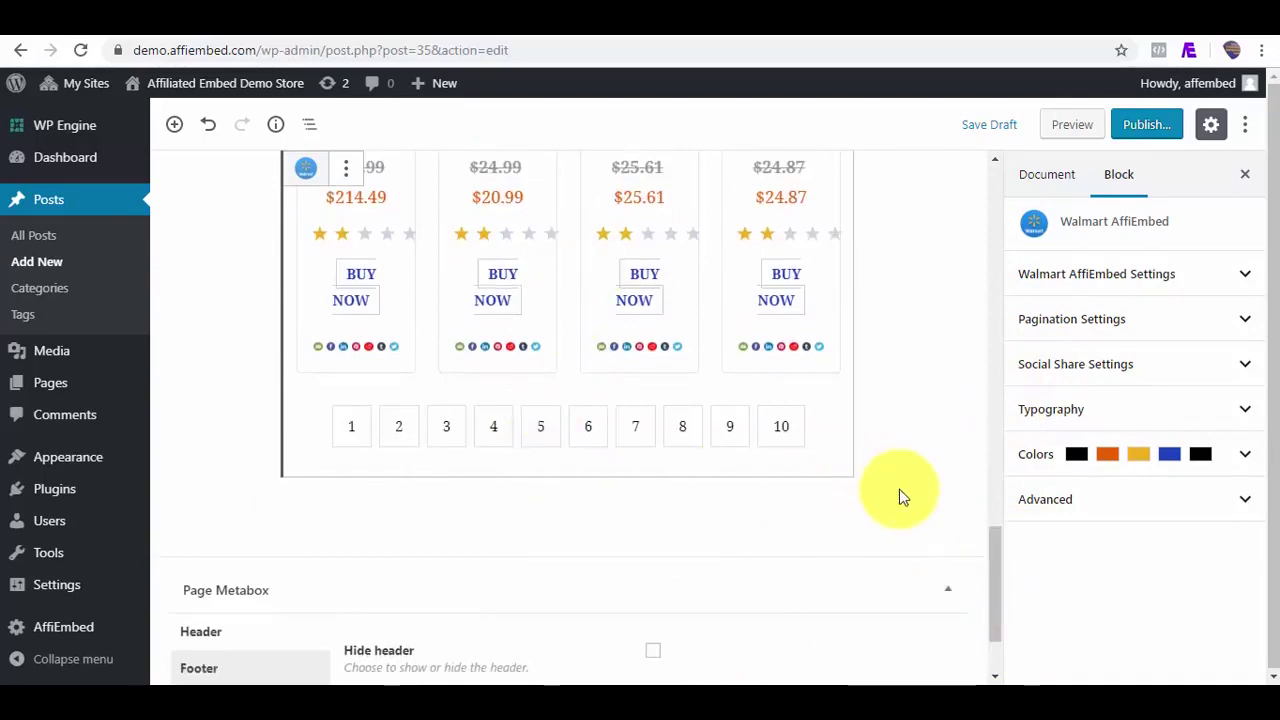
- Select and copy the goto.walmart.com affiliate link from the Notepad notes
drag(996, 578, 997, 529)
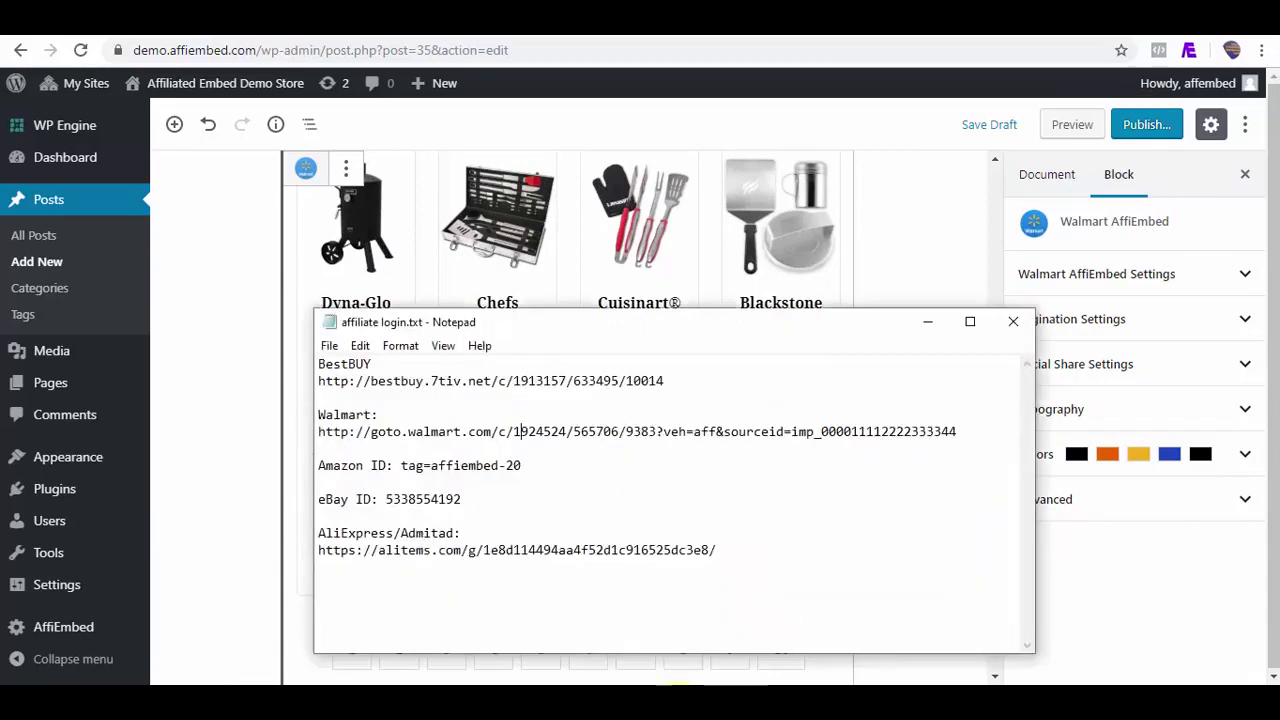
key(alt+Tab)
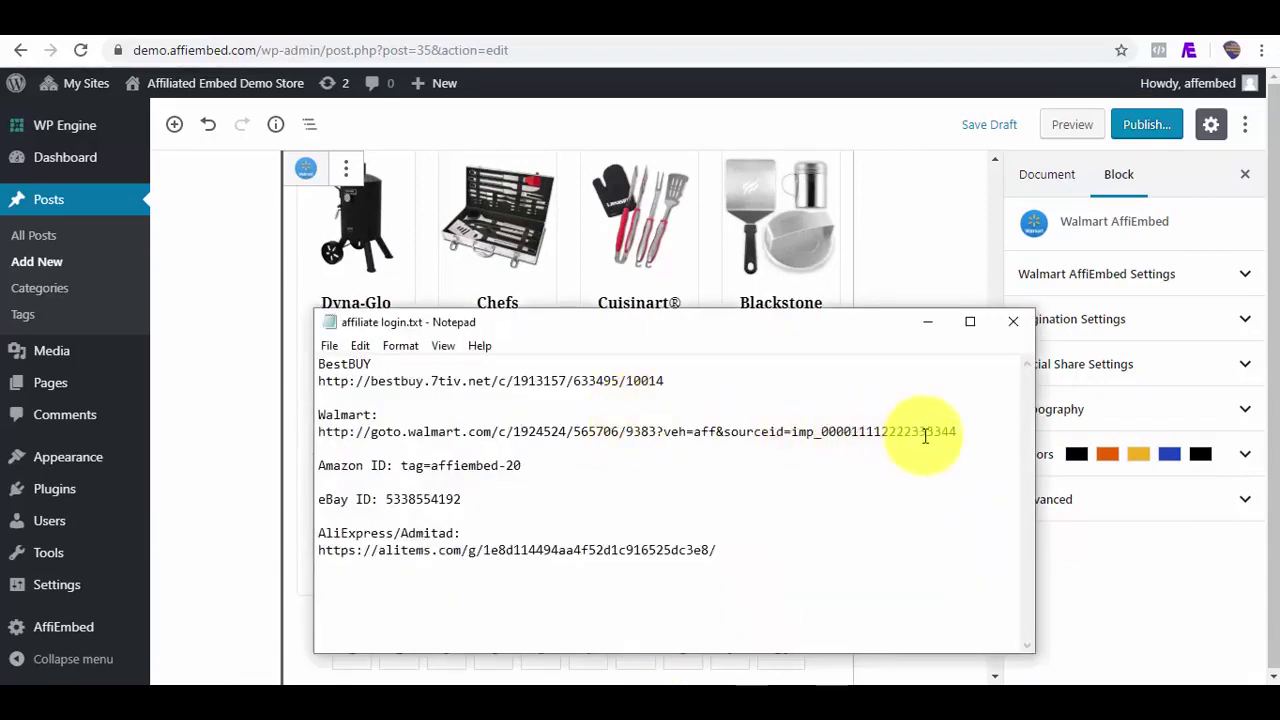
drag(959, 431, 328, 434)
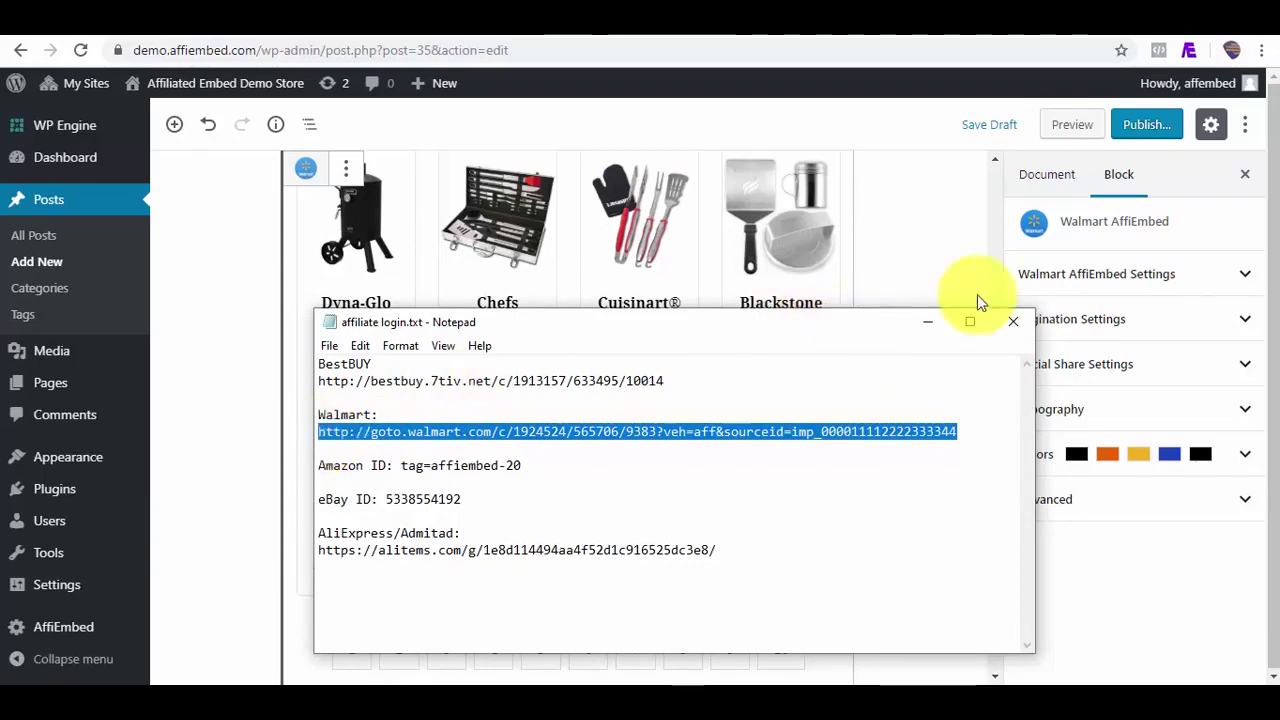
click(1250, 288)
- Expand the Walmart AffiEmbed Settings and reveal the block's Colors options
click(1200, 286)
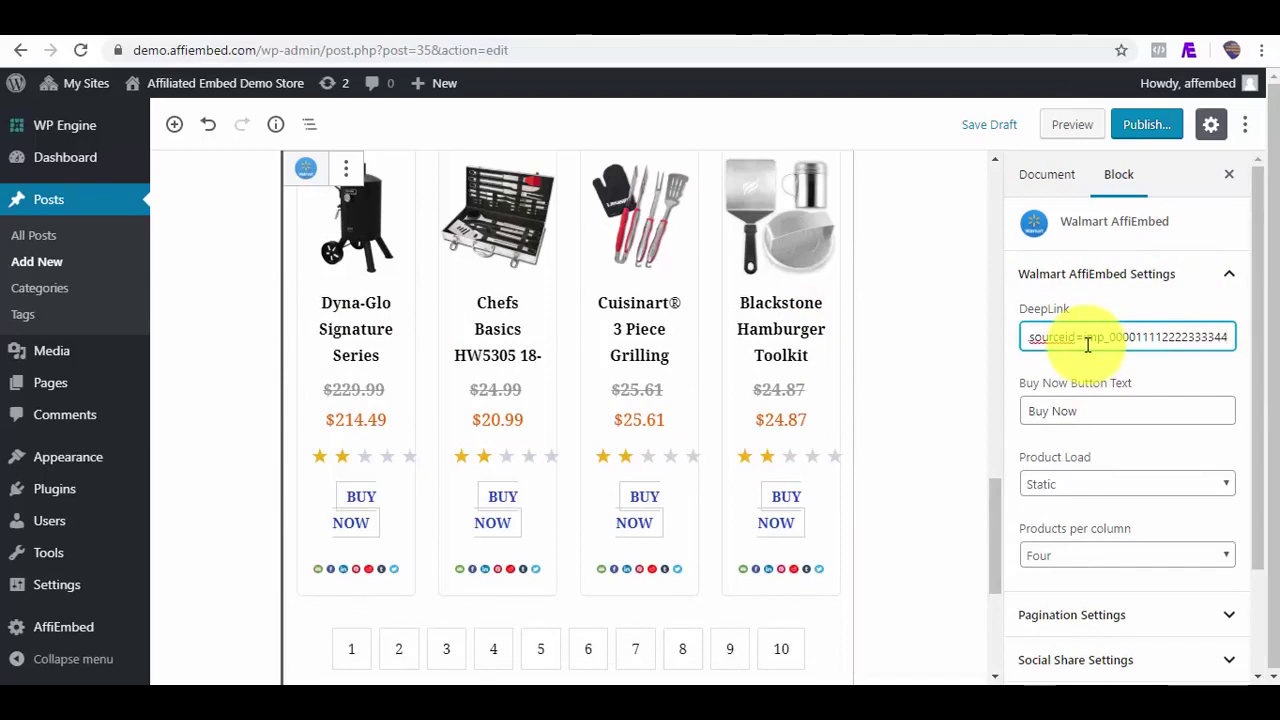
scroll(1256, 450, down, 3)
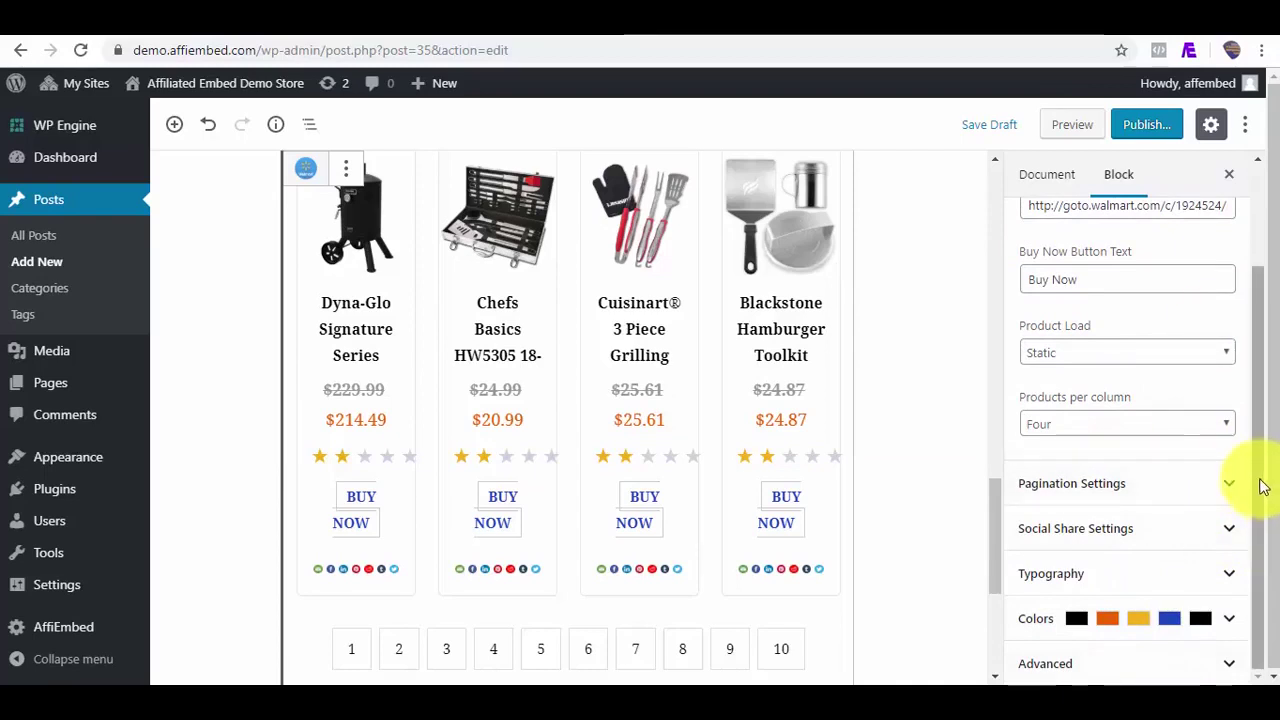
click(1229, 619)
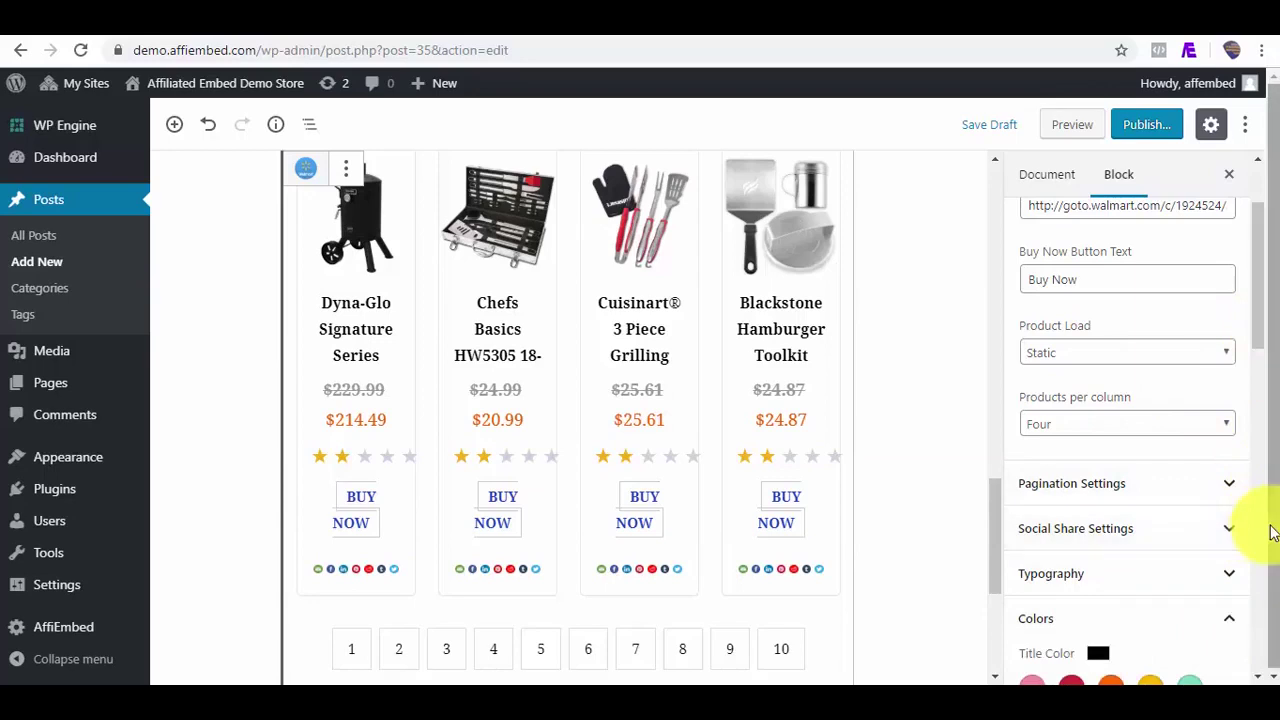
drag(1257, 309, 1258, 406)
- Make product titles orange, prices blue and Buy Now button text red
click(1111, 328)
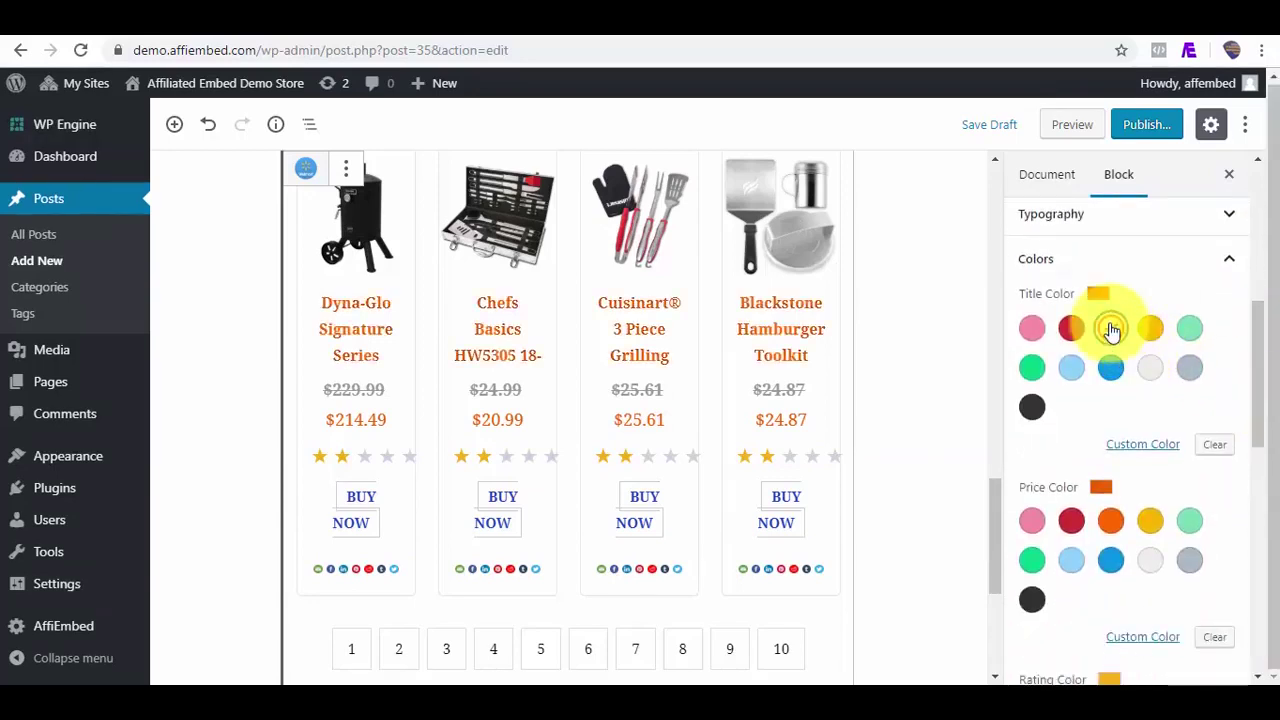
click(1111, 560)
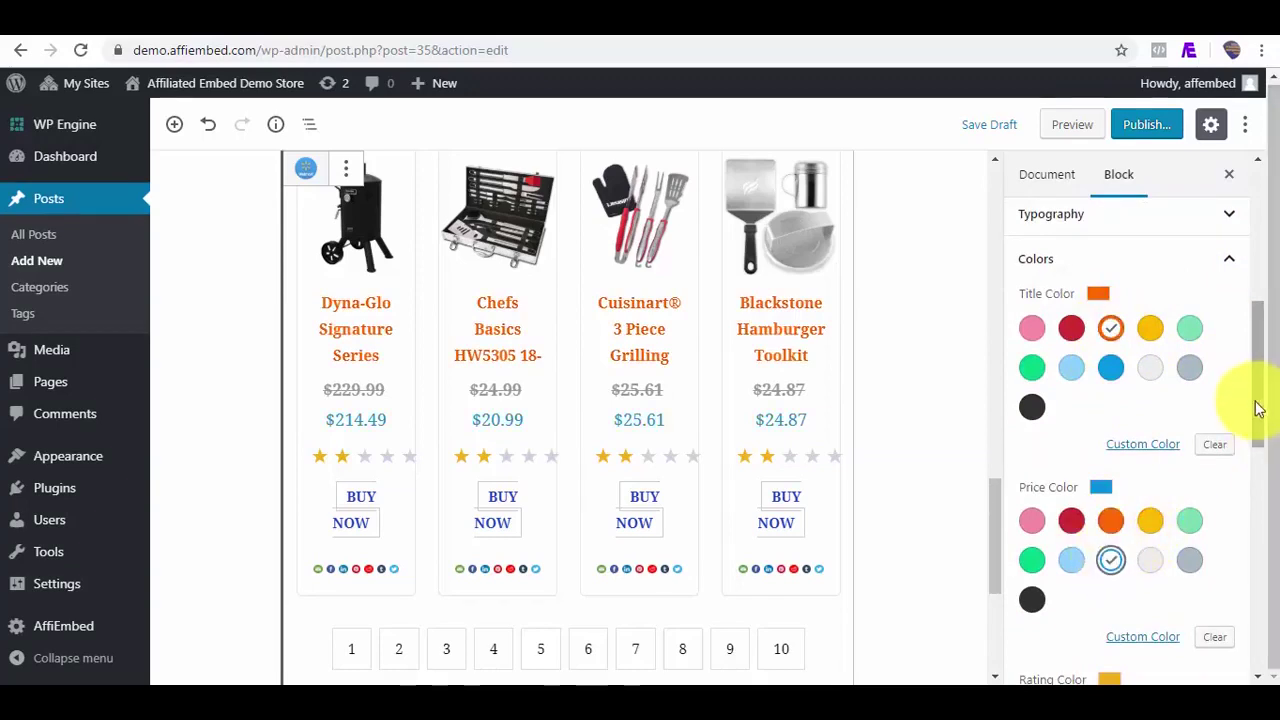
drag(1257, 395, 1257, 508)
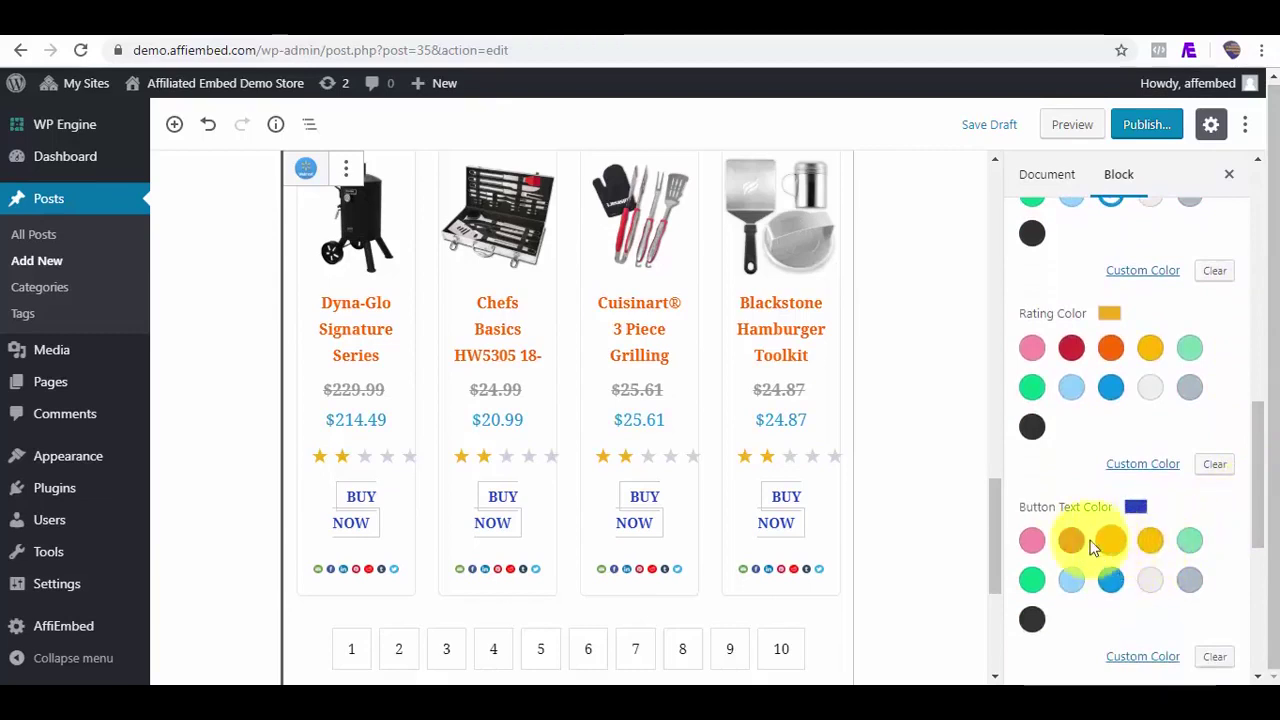
click(1071, 541)
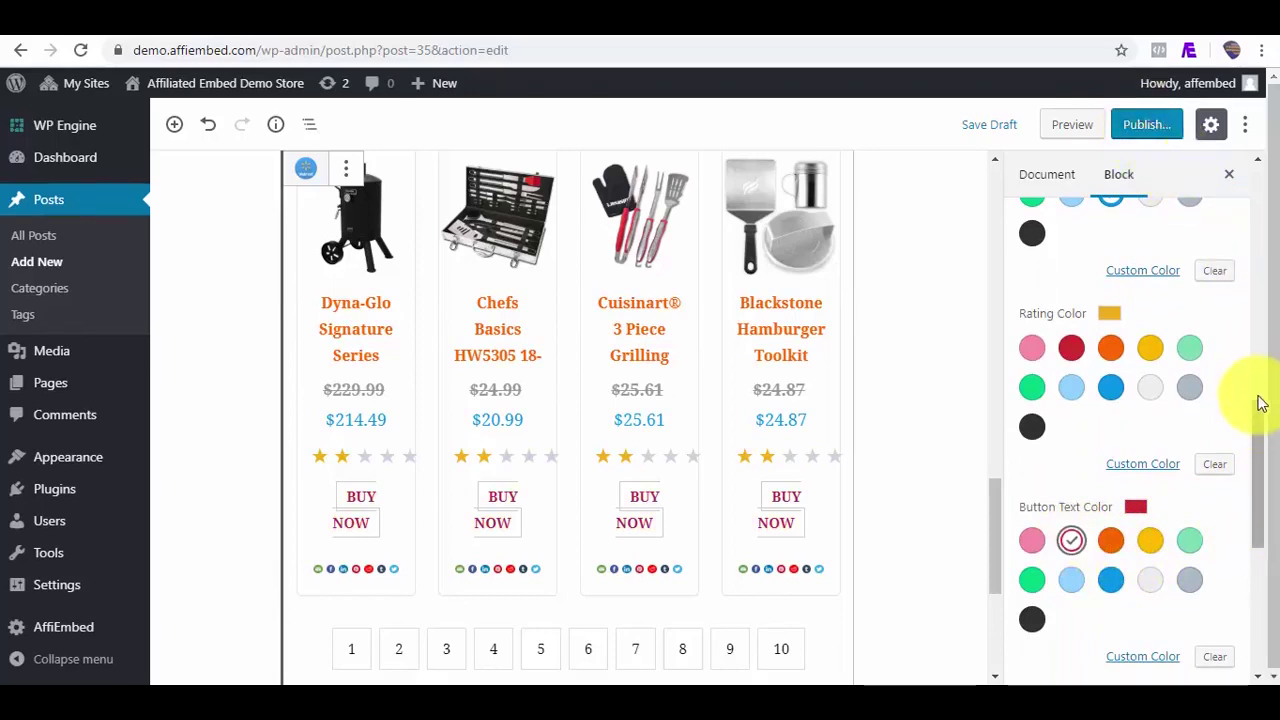
scroll(1262, 388, up, 10)
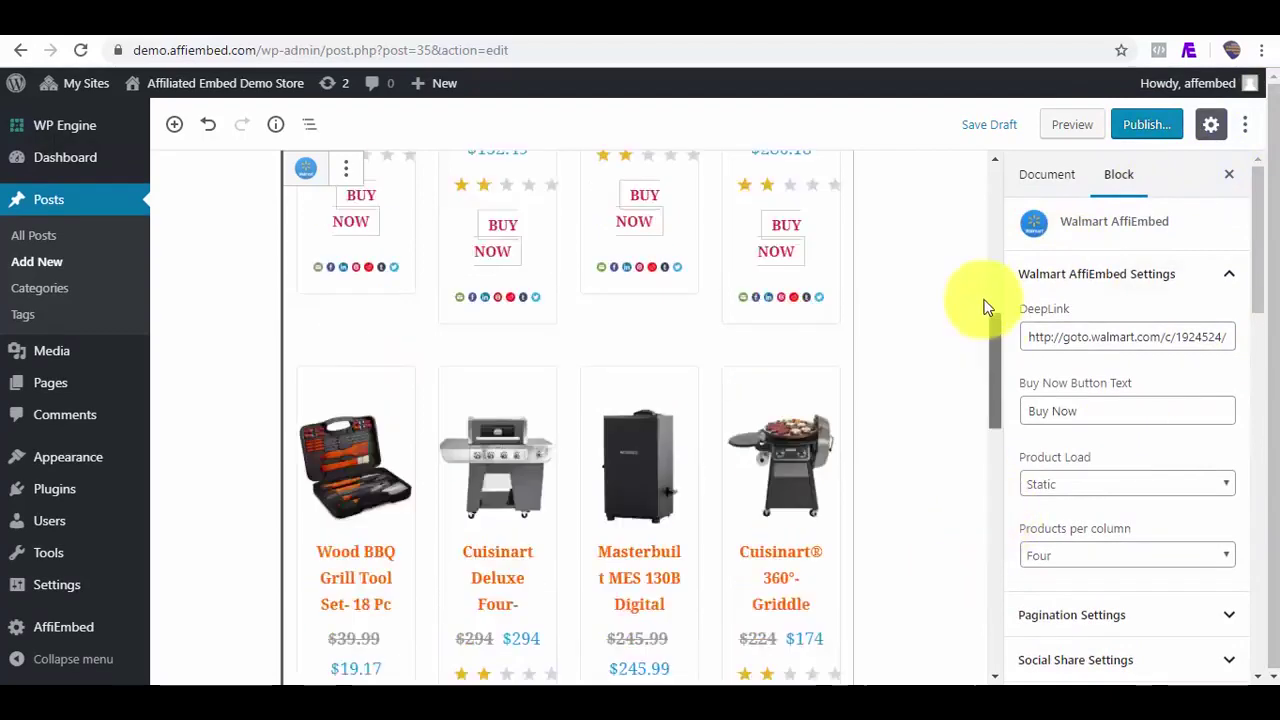
scroll(981, 301, up, 10)
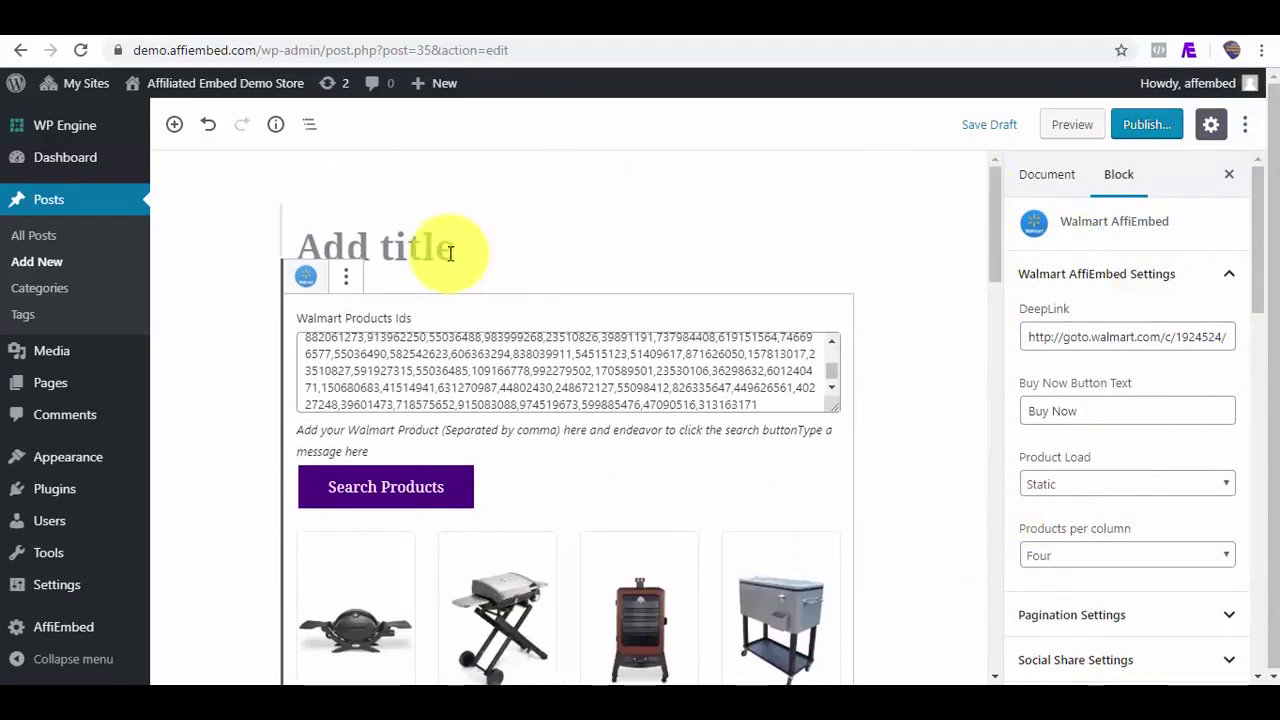
- Title the post 'Walmart Import' and publish it
click(450, 253)
text(Walmart Import)
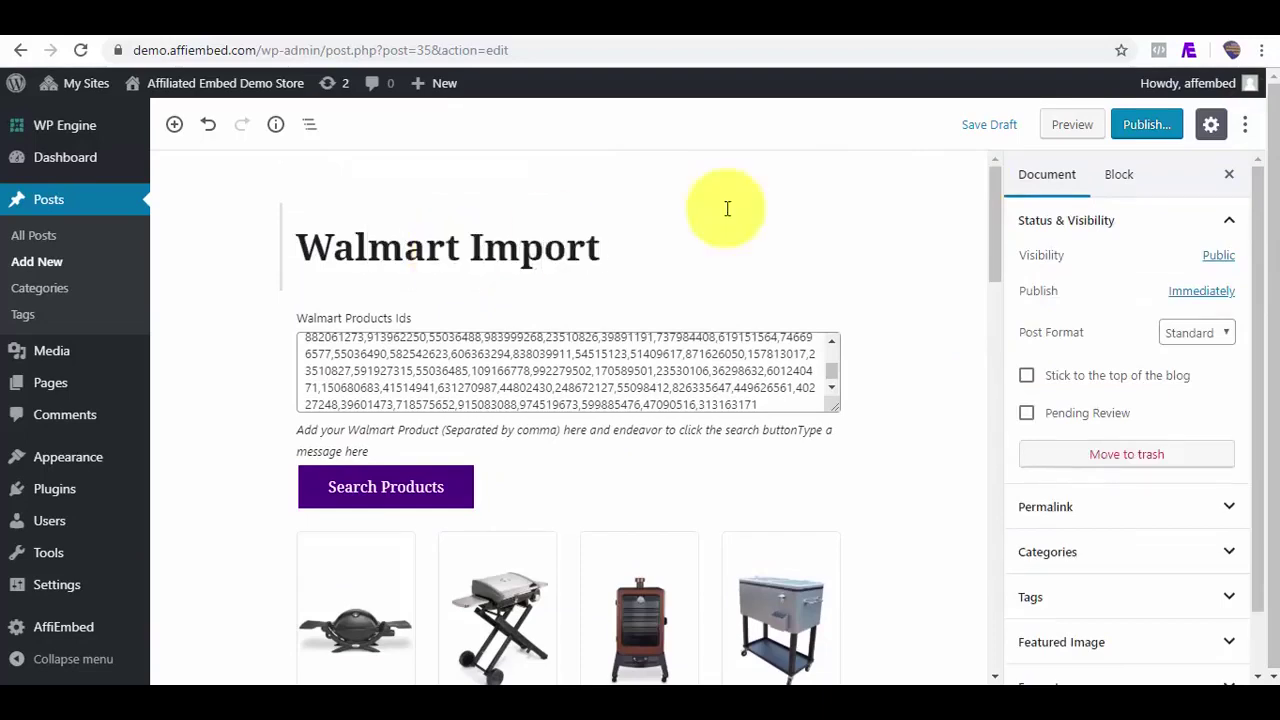
click(1143, 128)
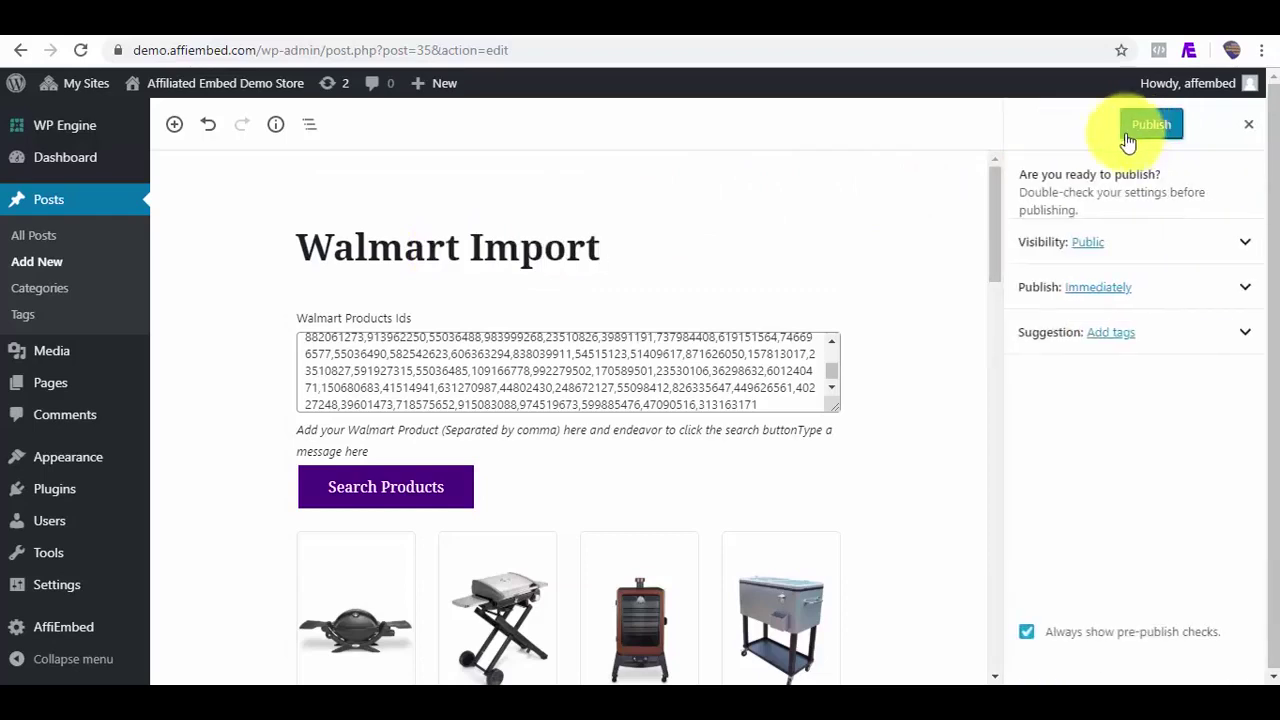
click(1155, 128)
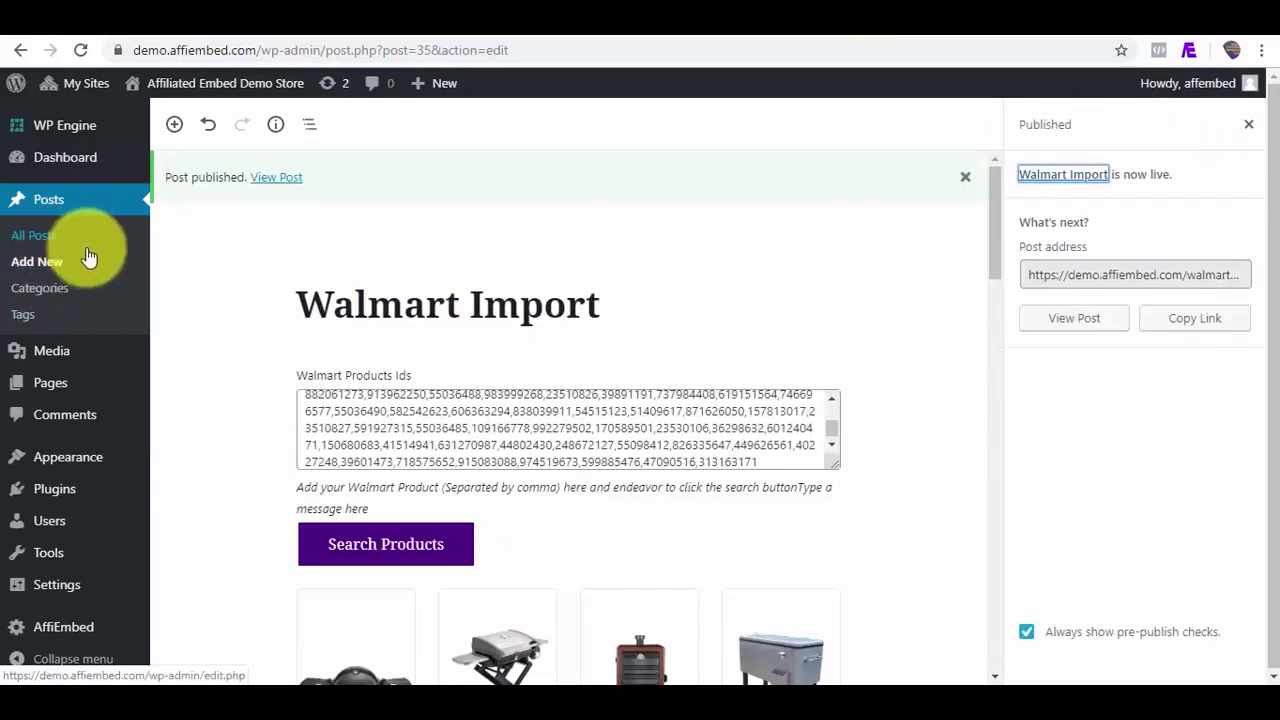
- Open the published post's View Post link in a new tab
mouse_move(70, 383)
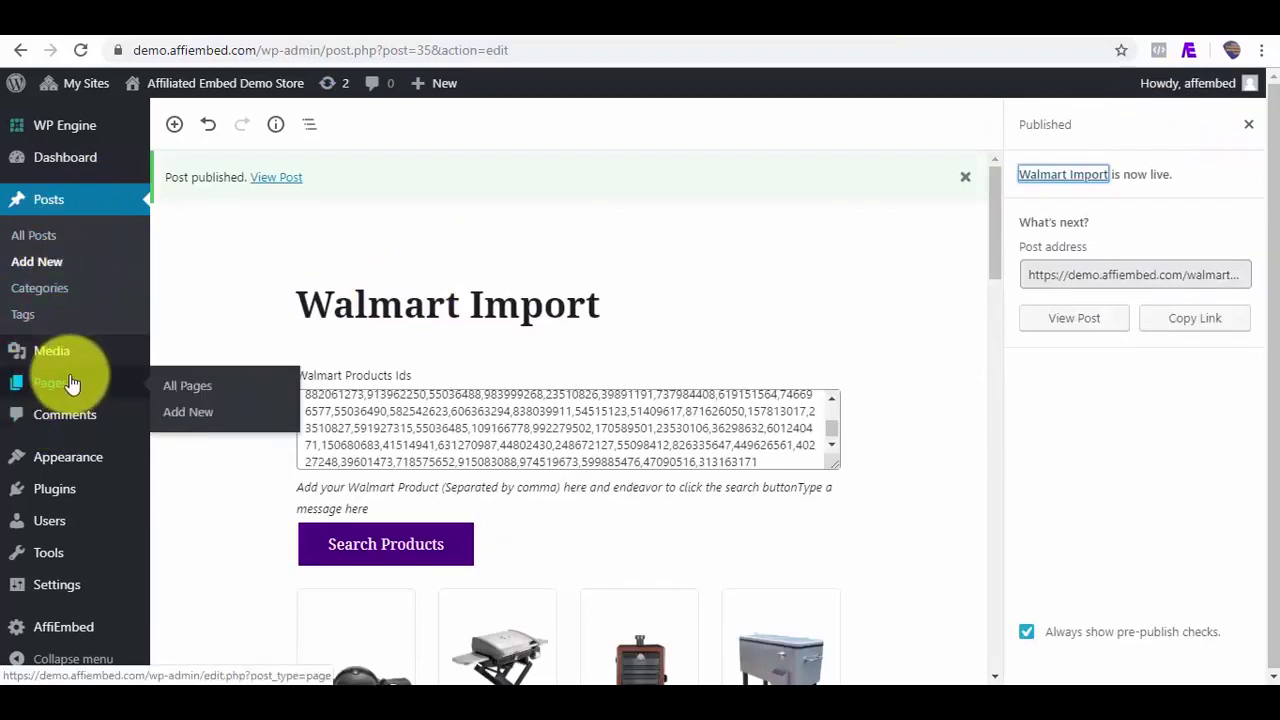
right_click(283, 182)
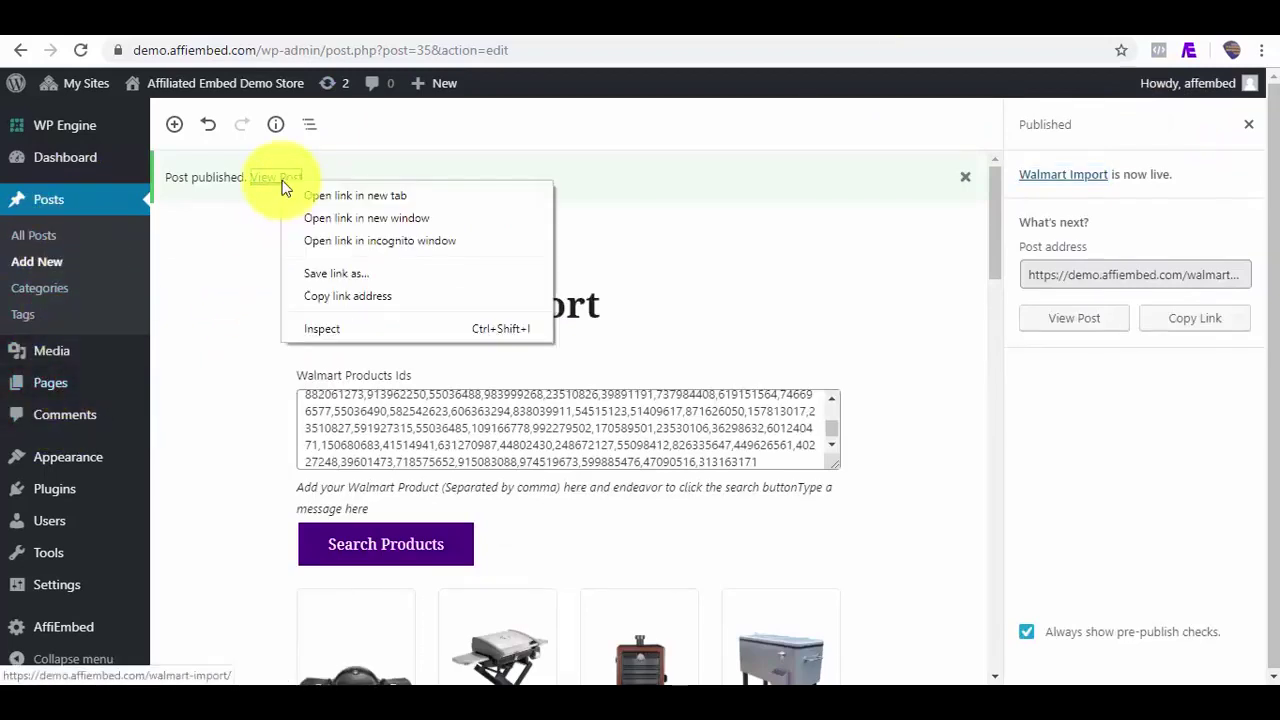
click(330, 196)
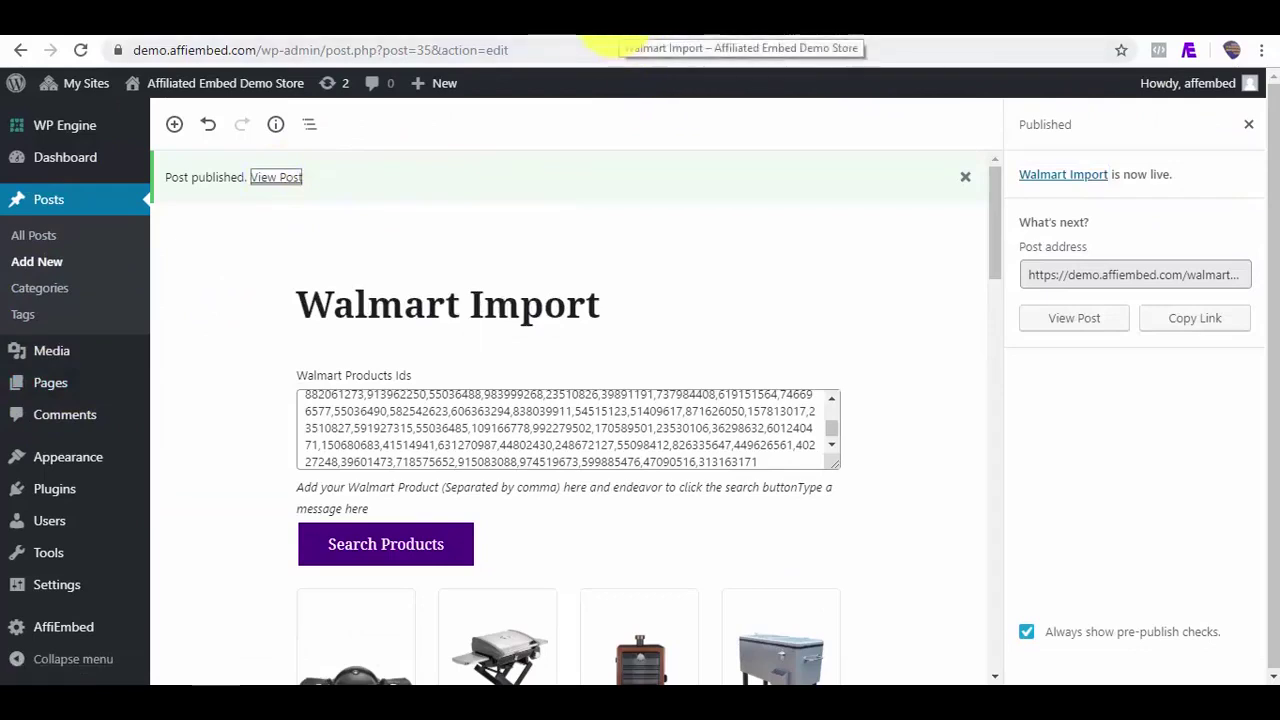
- On the live post, go to grid page 9 and open the Costway Charcoal Grill product
click(628, 36)
drag(1270, 185, 1272, 485)
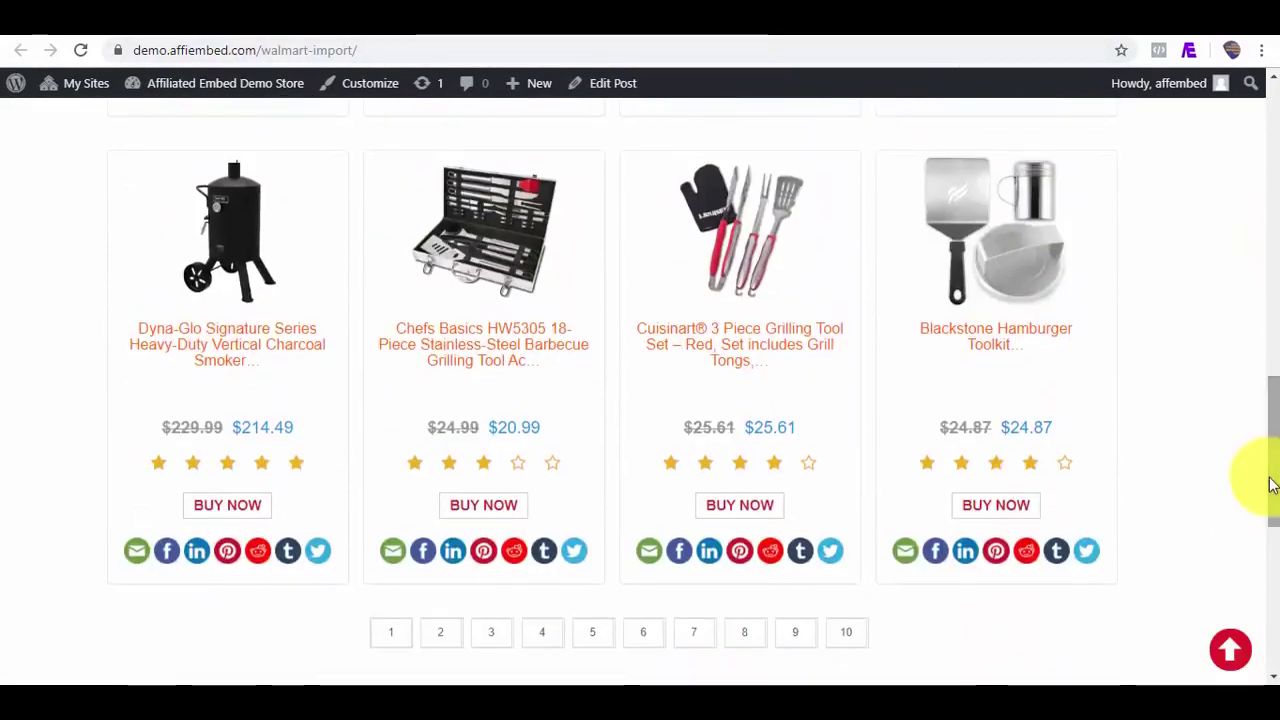
click(801, 644)
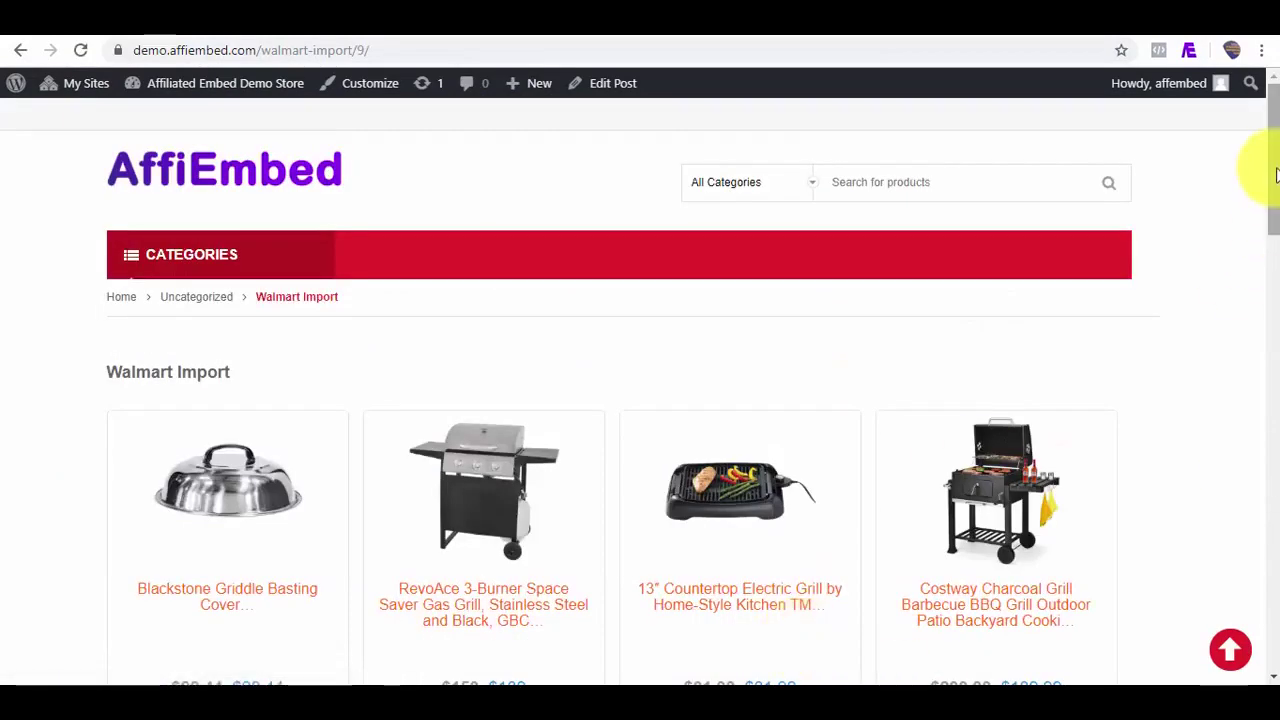
drag(1272, 171, 1276, 260)
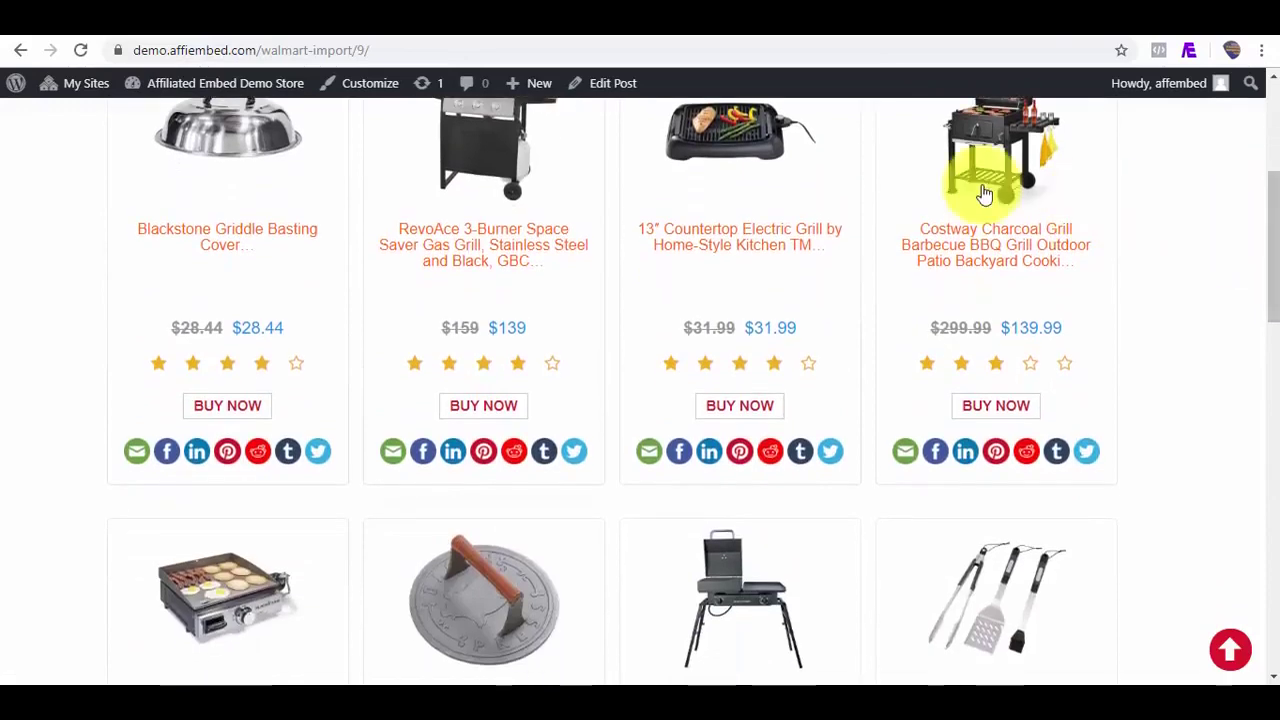
click(980, 258)
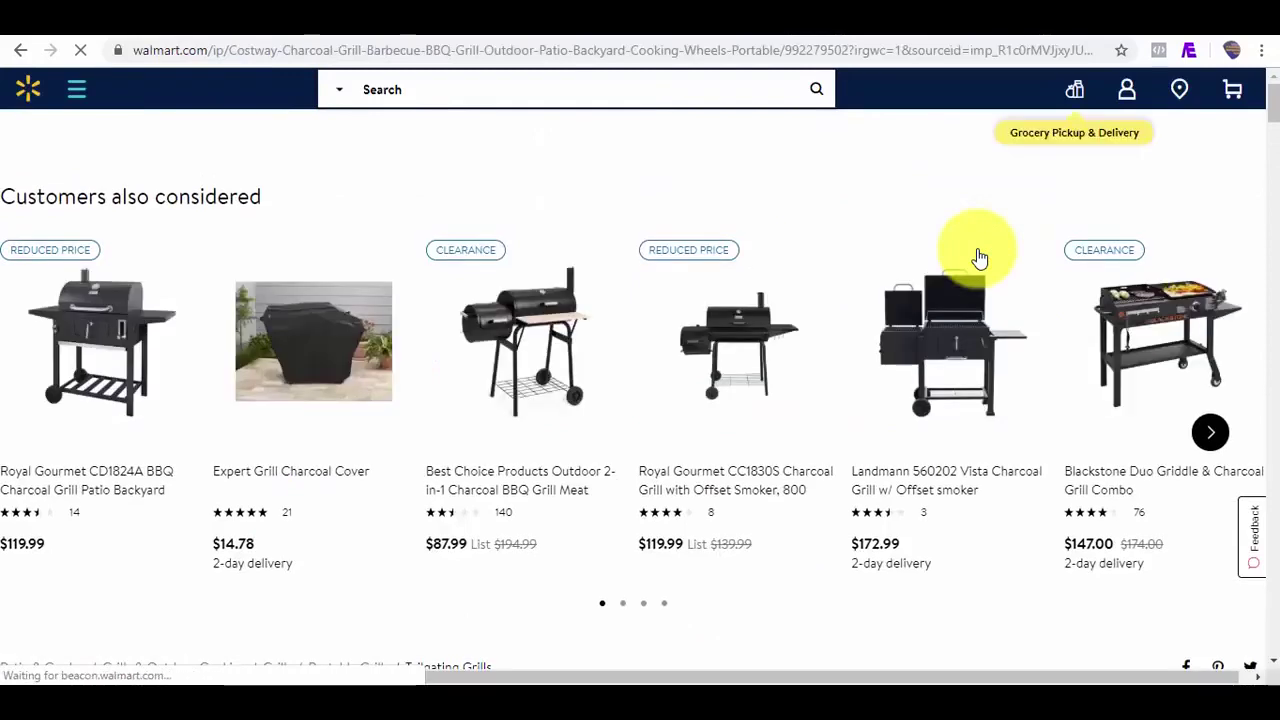
- Highlight the wmlspartner affiliate ID at the end of the Costway grill page URL
scroll(1260, 110, down, 5)
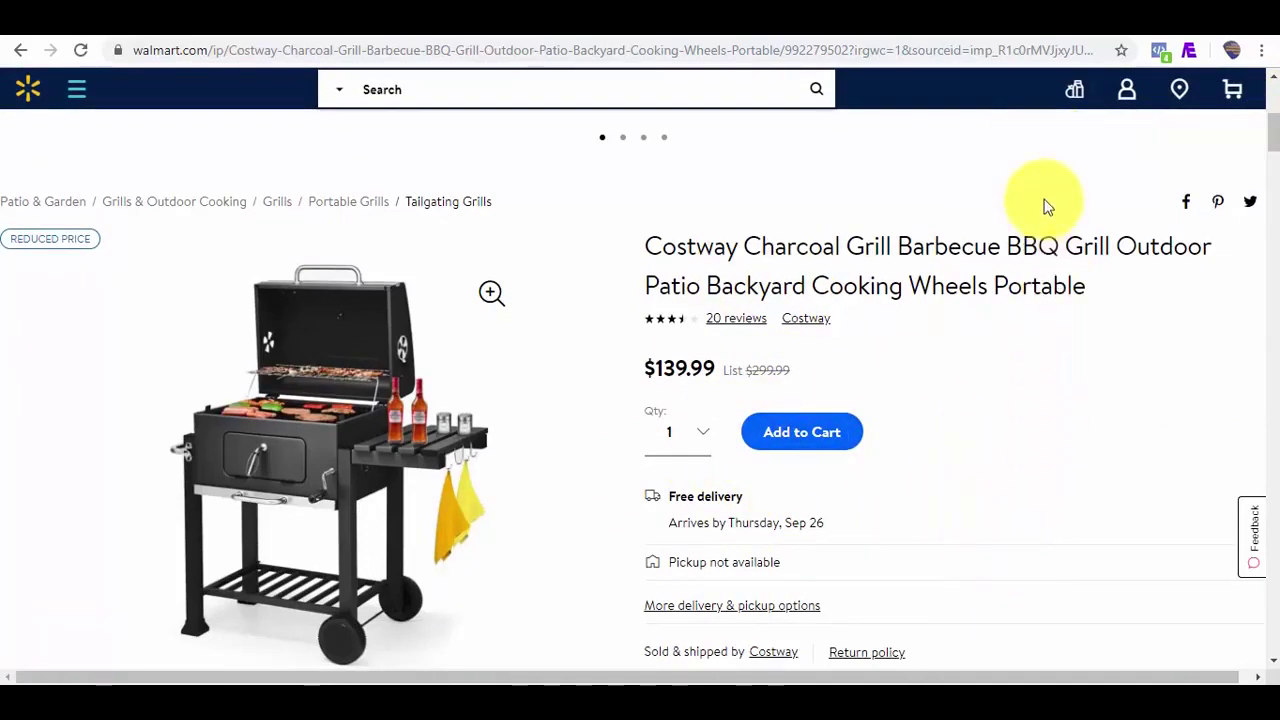
double_click(990, 49)
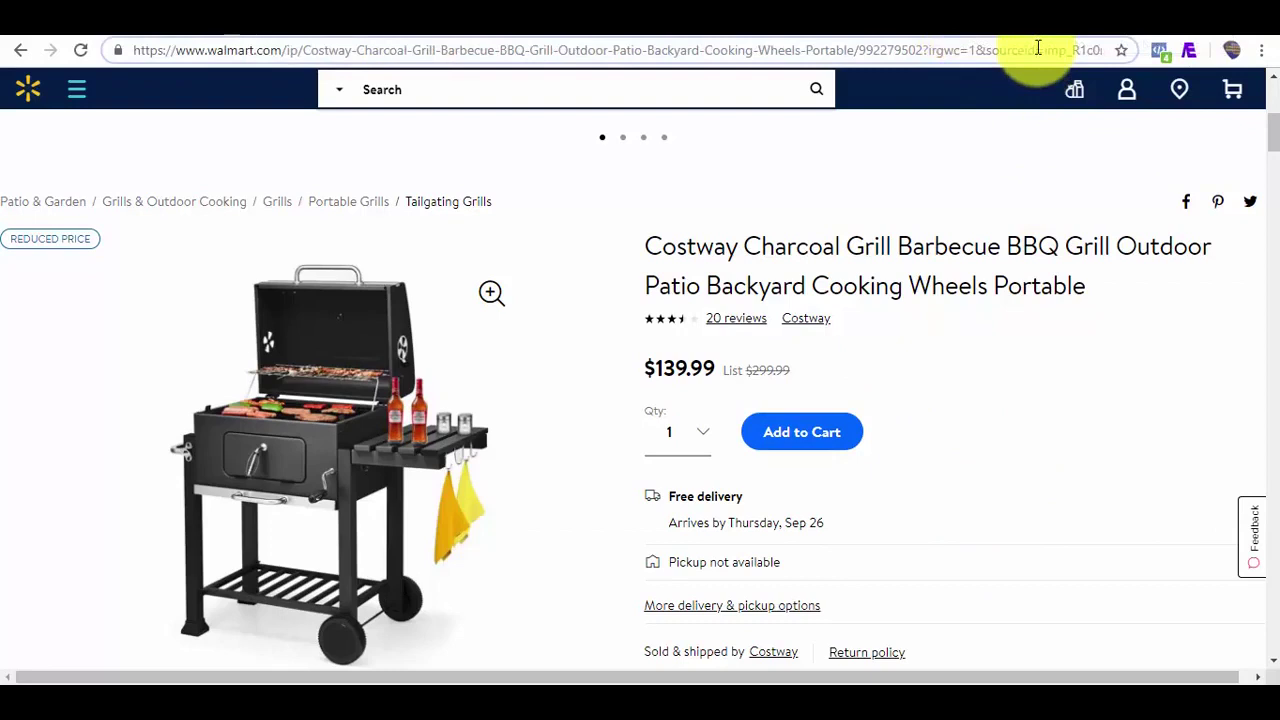
key(shift+Right)
key(shift+Right)
key(shift+Right)
key(shift+Right)
key(shift+Right)
key(shift+Right)
key(shift+Right)
key(shift+Right)
key(shift+Right)
key(shift+Right)
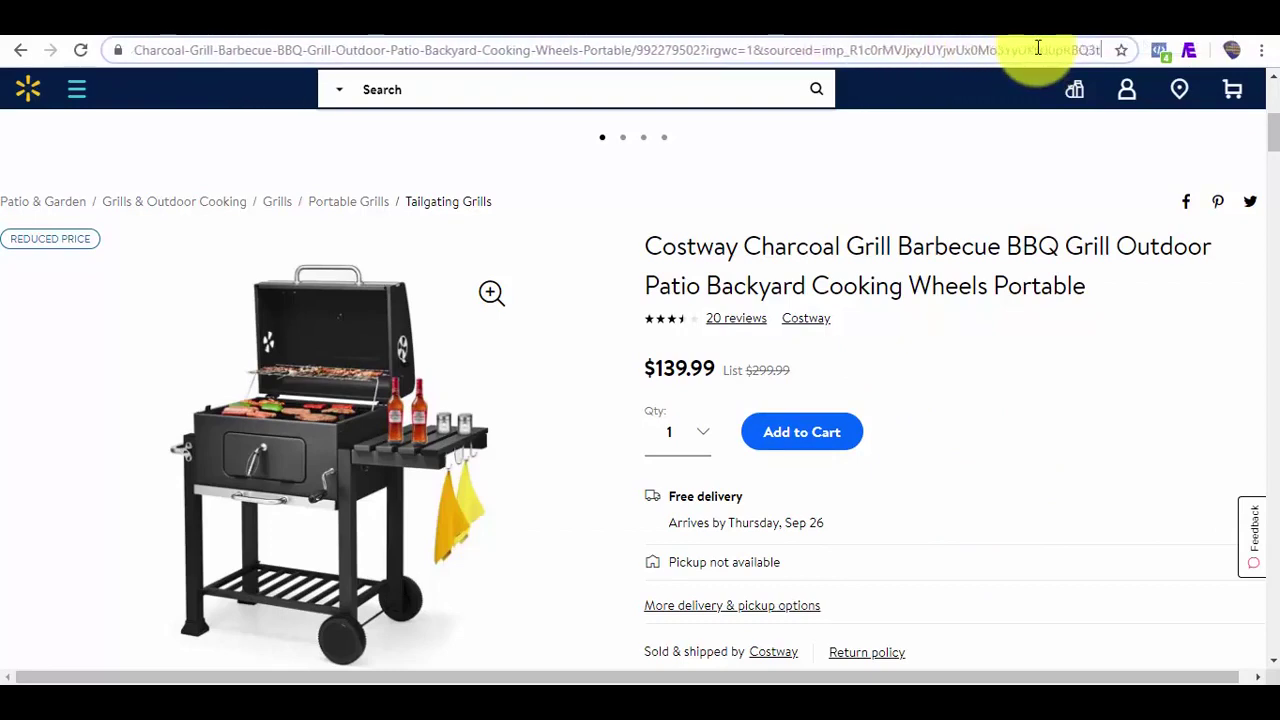
key(shift+Right)
key(shift+Right)
key(shift+Right)
key(shift+Right)
key(shift+Right)
key(shift+Right)
key(shift+Right)
key(shift+Right)
key(shift+Right)
key(shift+Right)
key(shift+Right)
key(shift+Right)
key(shift+Right)
key(shift+Right)
key(shift+Right)
key(shift+Right)
key(shift+Right)
key(shift+Right)
key(shift+Right)
key(shift+Right)
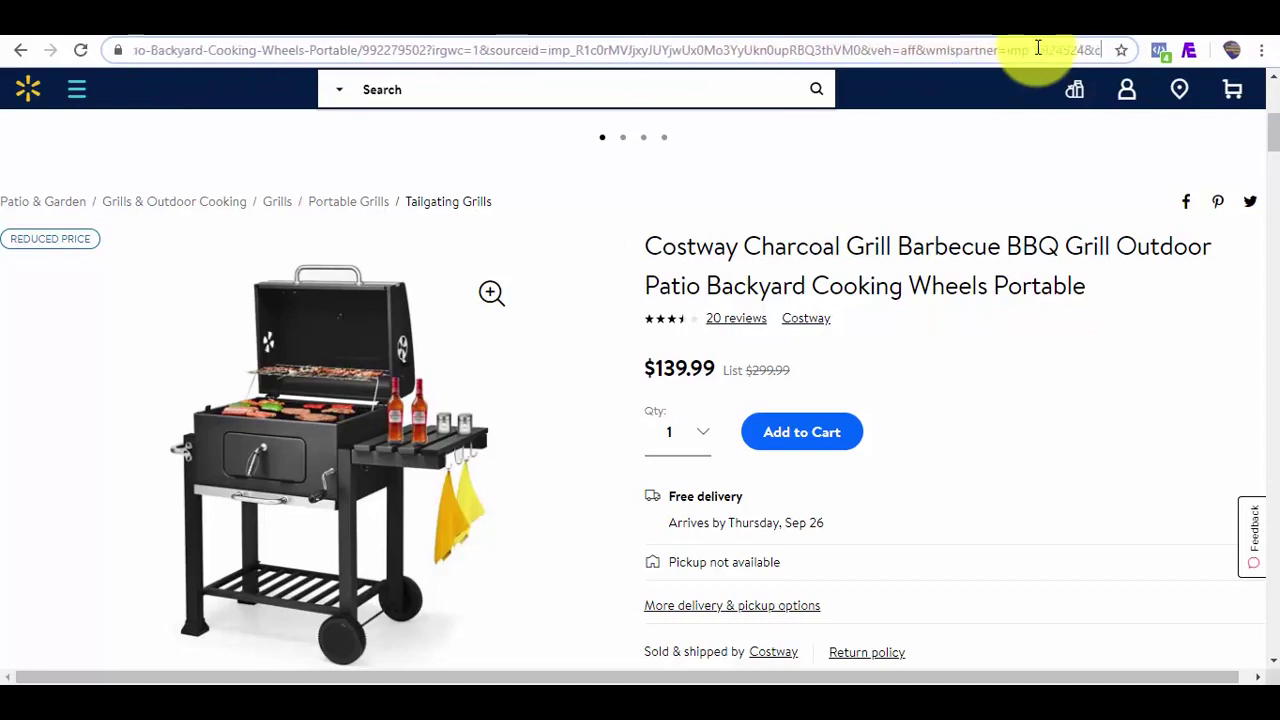
key(shift+Right)
key(shift+Right)
key(shift+Right)
key(shift+Right)
key(shift+Right)
key(shift+Right)
key(shift+Right)
key(shift+Right)
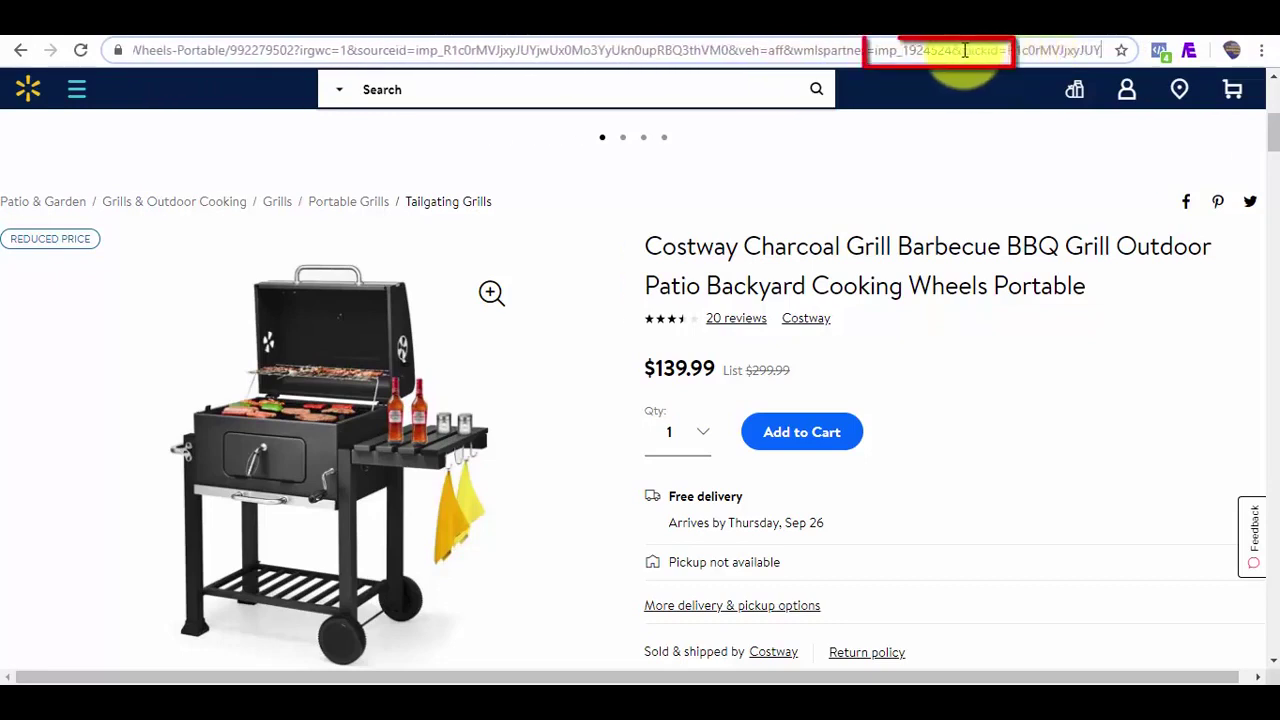
drag(954, 49, 907, 49)
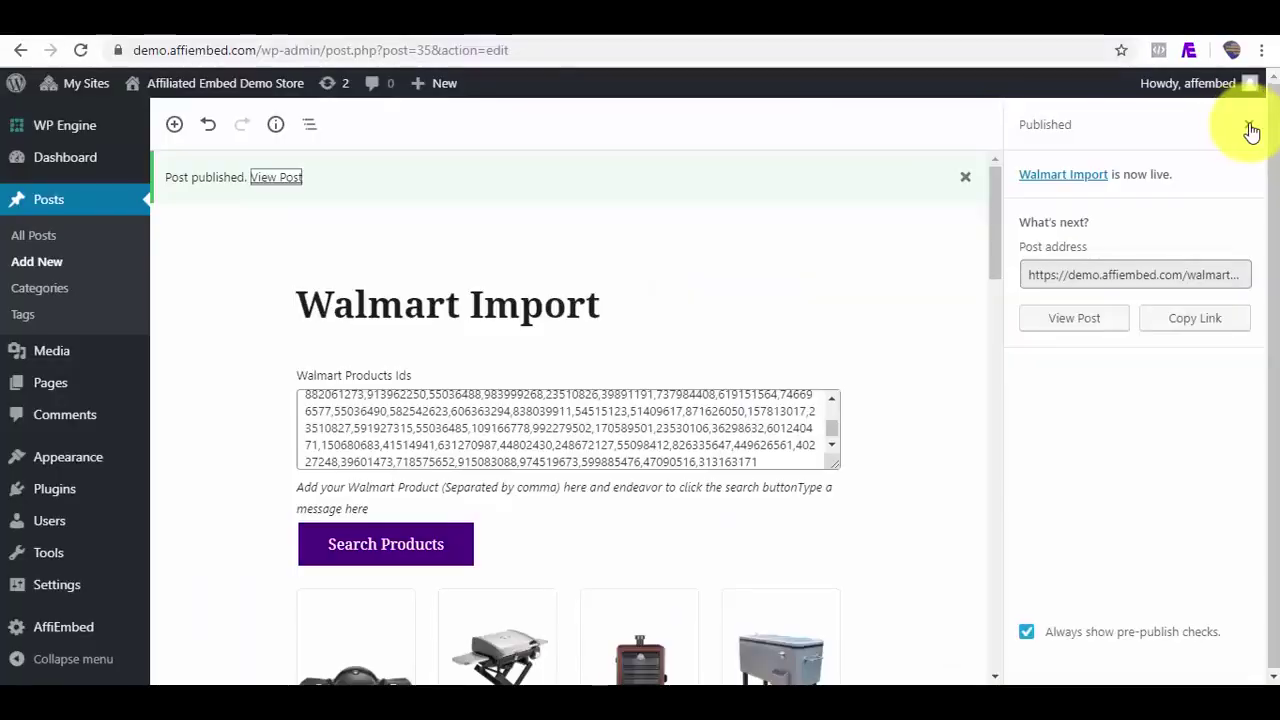
- Reopen the Walmart block's AffiEmbed settings and highlight the partner ID in DeepLink
click(1249, 125)
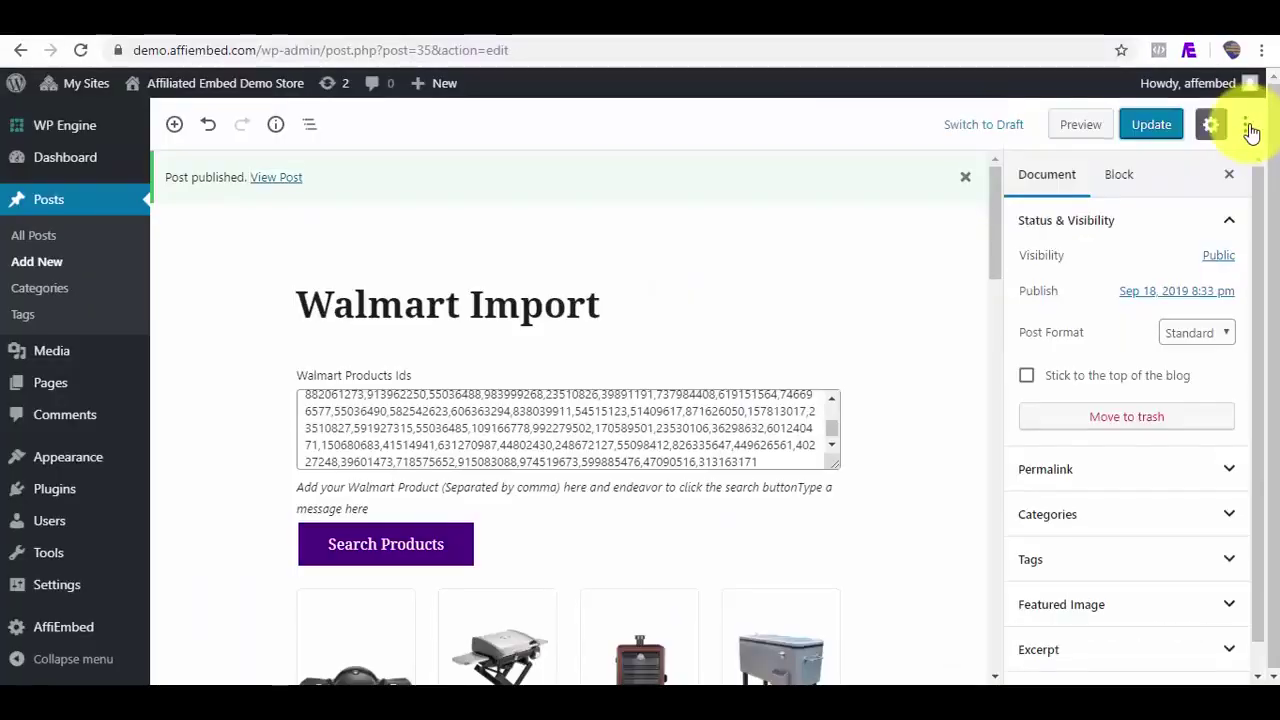
click(806, 388)
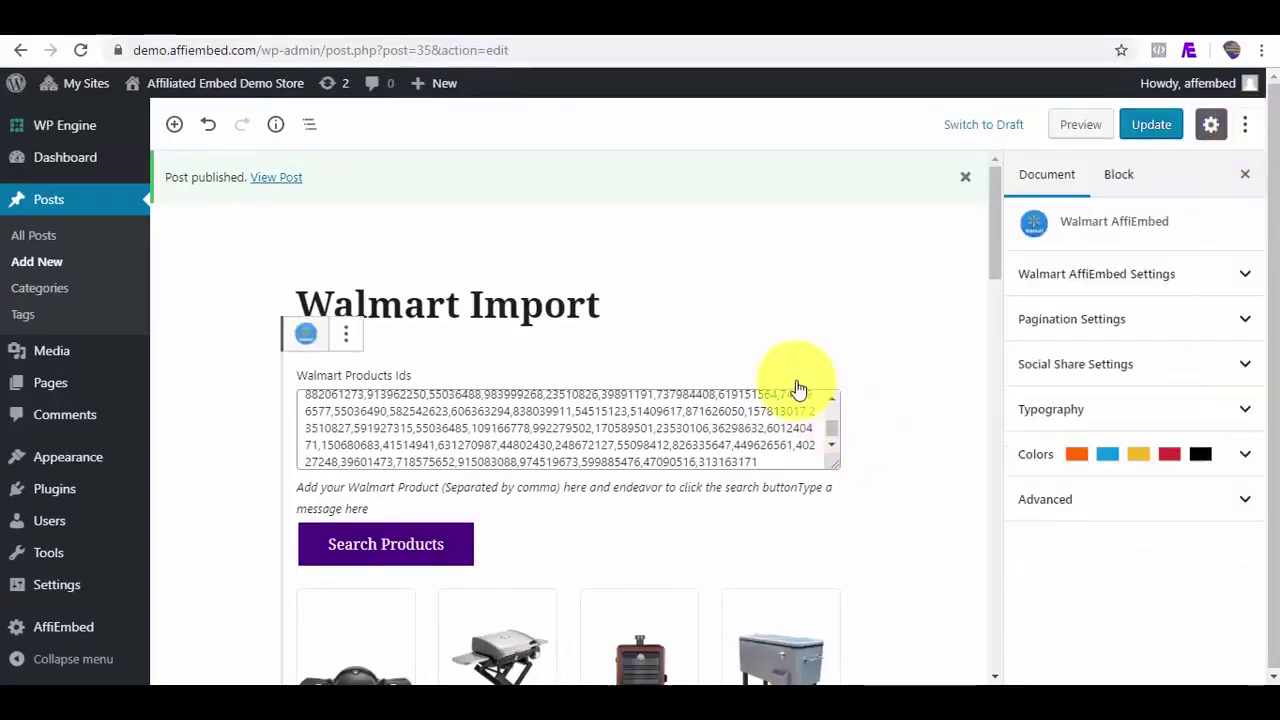
click(1243, 274)
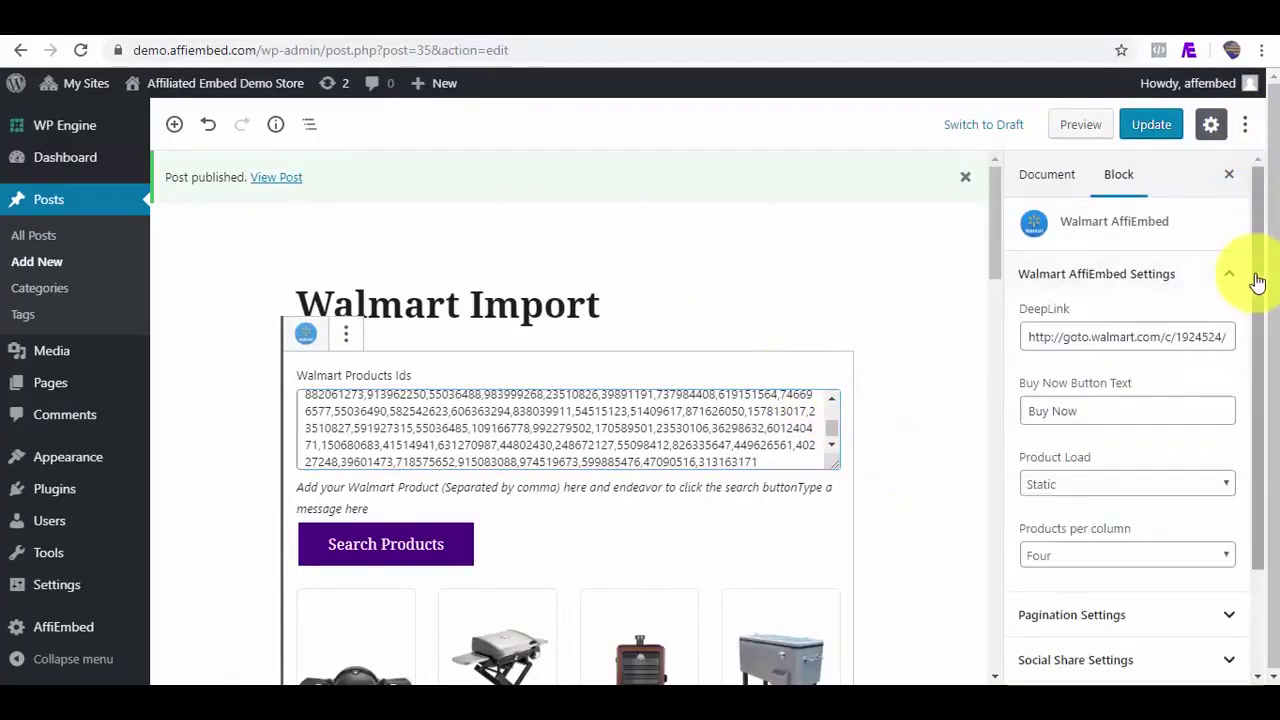
click(1186, 337)
drag(1184, 337, 1203, 337)
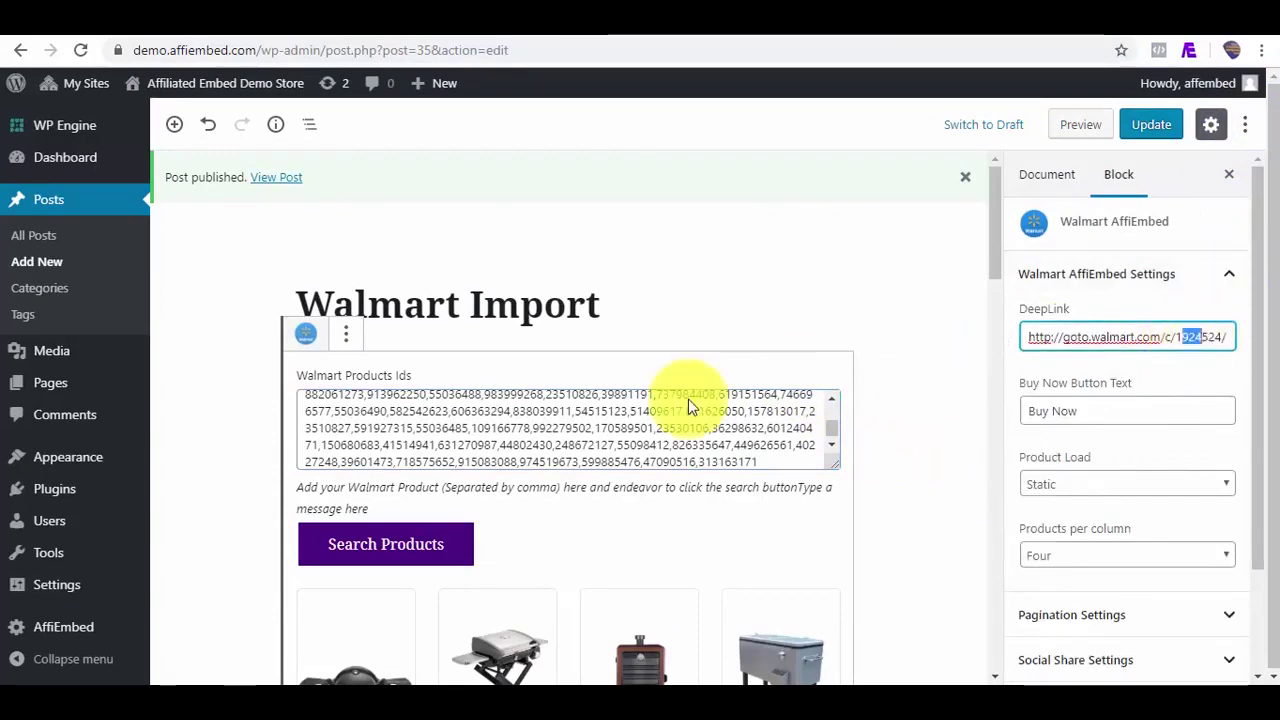